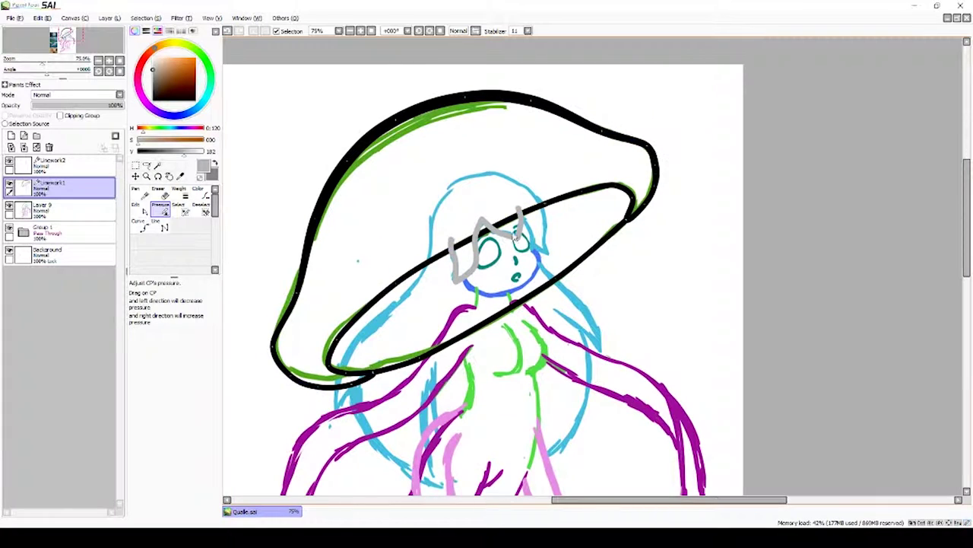
- Trace the hair strands in thick light grey on the Linework2 layer, adjusting their control points and line pressure to follow the blue sketch
{"action": "left_click_drag", "start_coordinate": [552, 218], "coordinate": [572, 237]}
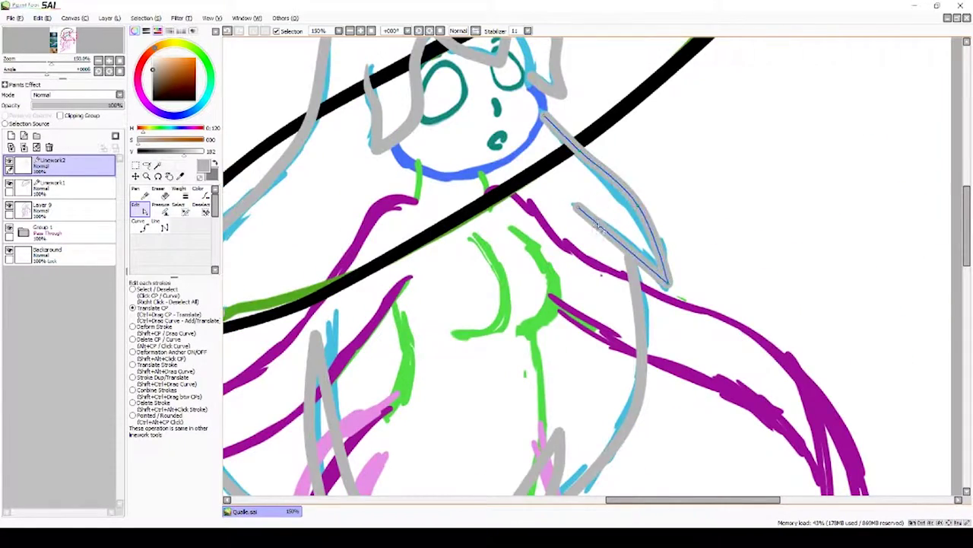
{"action": "left_click_drag", "start_coordinate": [599, 228], "coordinate": [576, 244]}
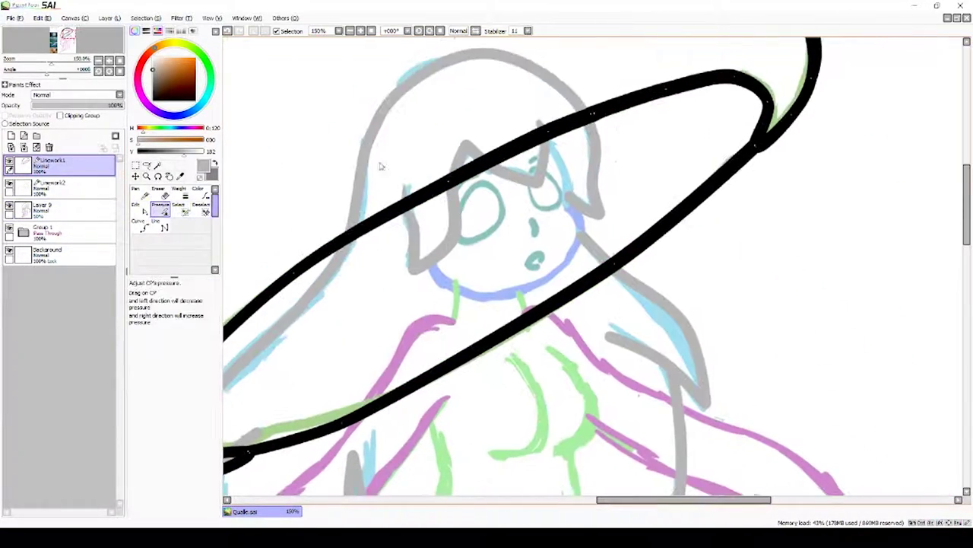
{"action": "scroll", "coordinate": [647, 153], "scroll_direction": "down", "scroll_amount": 6}
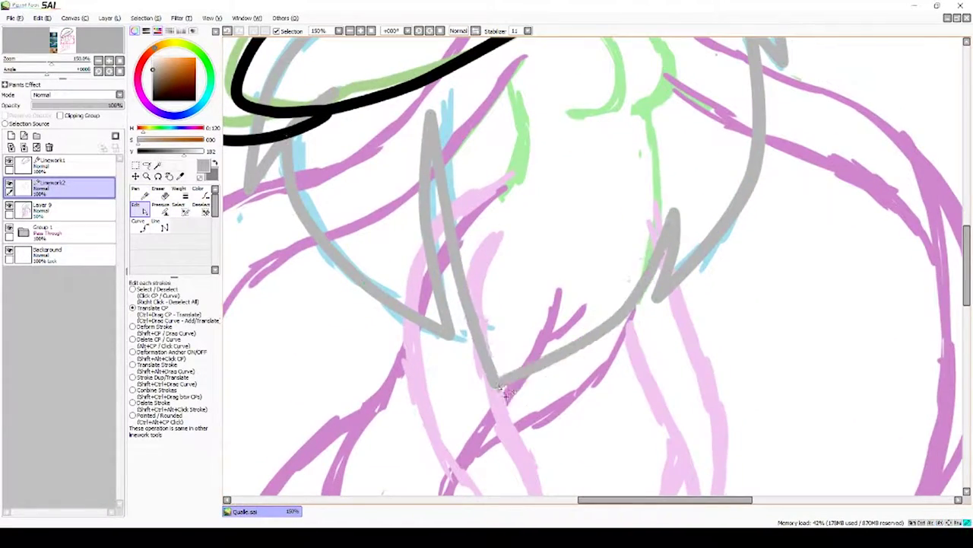
{"action": "left_click", "coordinate": [160, 205]}
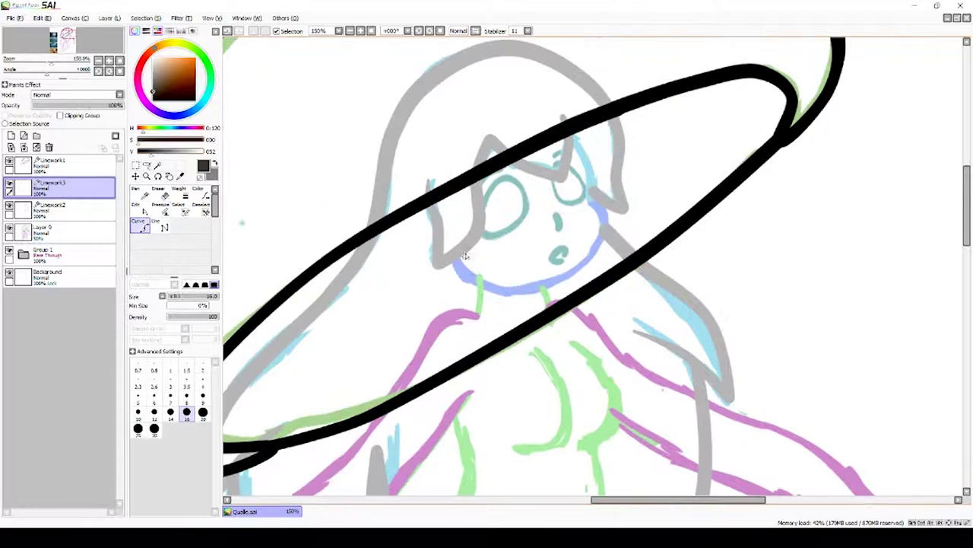
- Trace the jaw, left eye and brow, nose and mouth in dark grey on the Linework3 layer and refine their line pressure
{"action": "left_click_drag", "start_coordinate": [591, 199], "coordinate": [567, 138]}
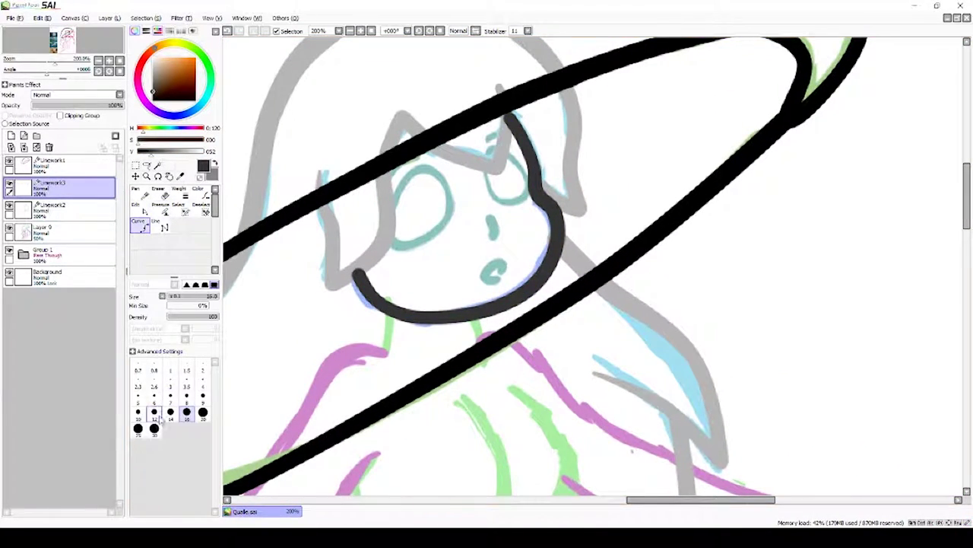
{"action": "left_click_drag", "start_coordinate": [449, 335], "coordinate": [420, 351]}
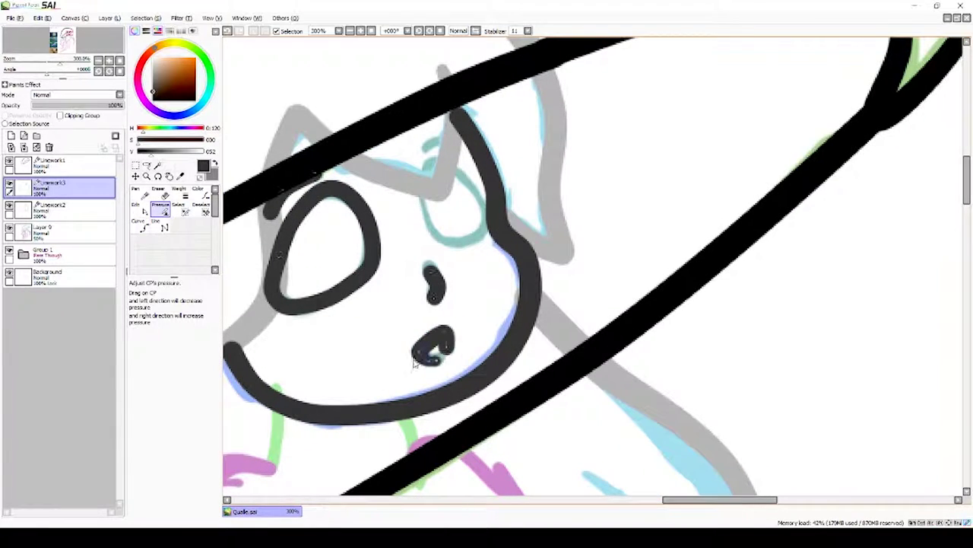
{"action": "left_click", "coordinate": [383, 335]}
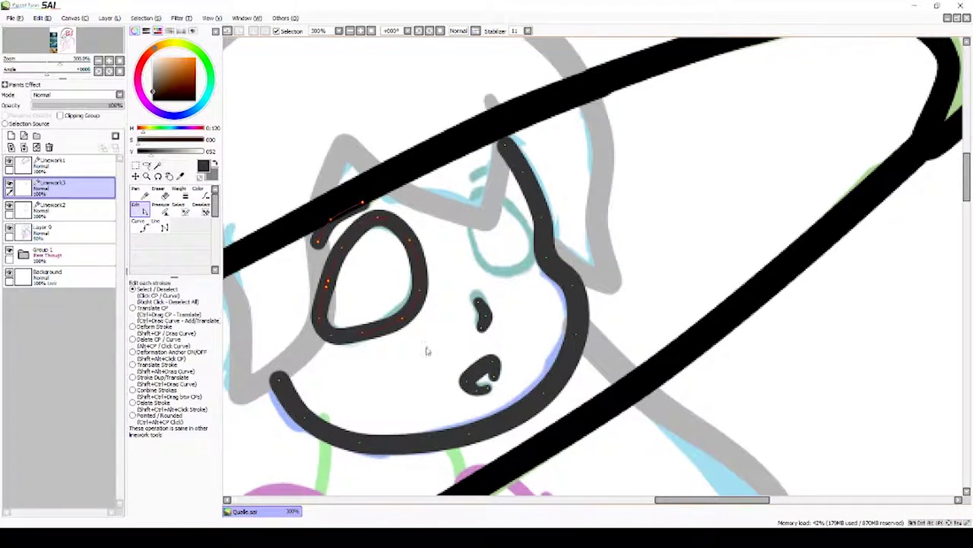
- Fit the copied left eye and brow over the right eye sketch with Free Deform and adjust the pressure of their lines
{"action": "key", "text": "ctrl+t"}
{"action": "left_click_drag", "start_coordinate": [507, 265], "coordinate": [580, 253]}
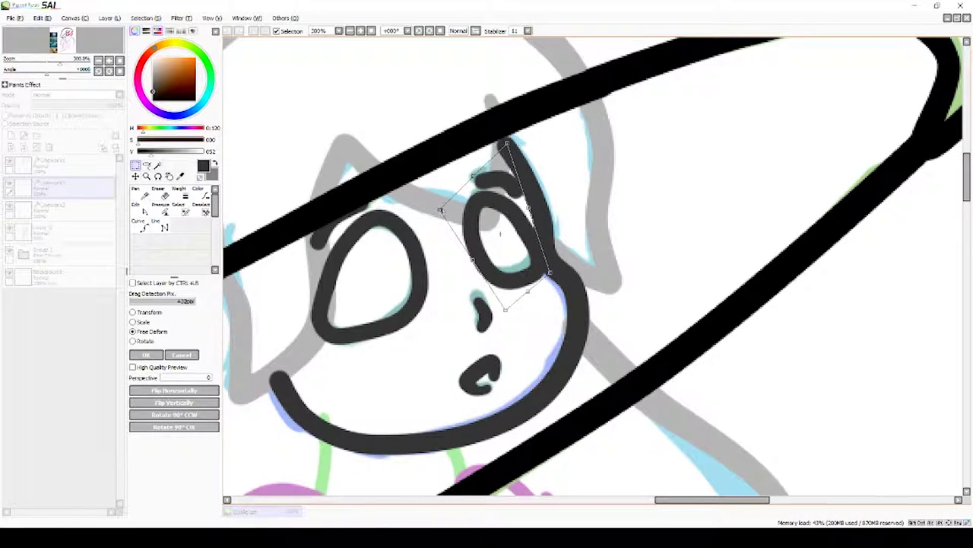
{"action": "key", "text": "Return"}
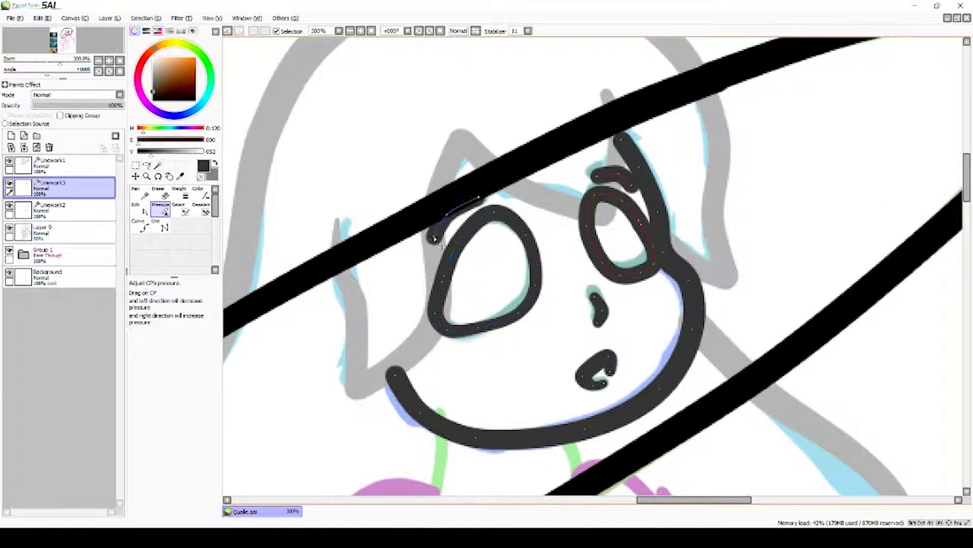
{"action": "left_click_drag", "start_coordinate": [434, 238], "coordinate": [546, 209]}
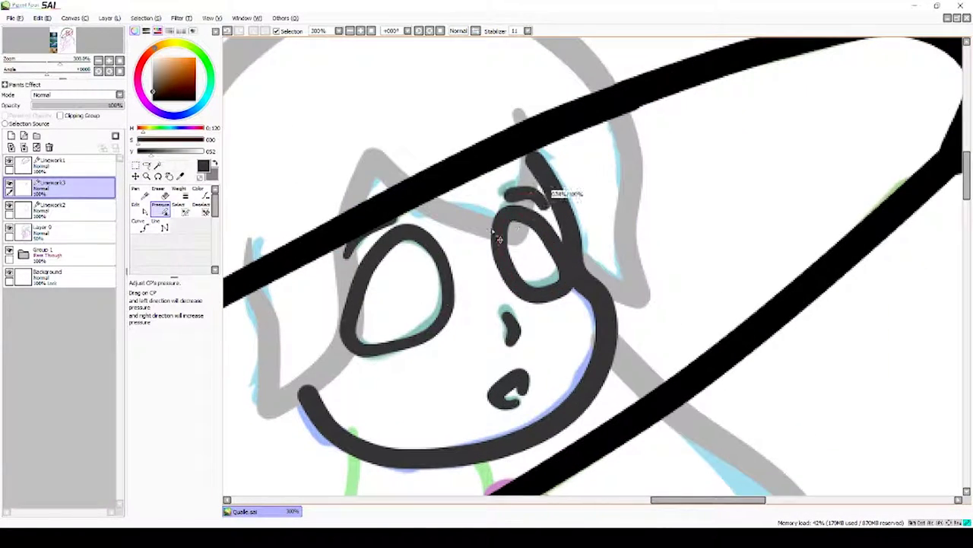
- Add a linework layer above the hair layer and trace the neck, shoulder and long tapering left arm in dark grey
{"action": "scroll", "coordinate": [506, 313], "scroll_direction": "down", "scroll_amount": 5}
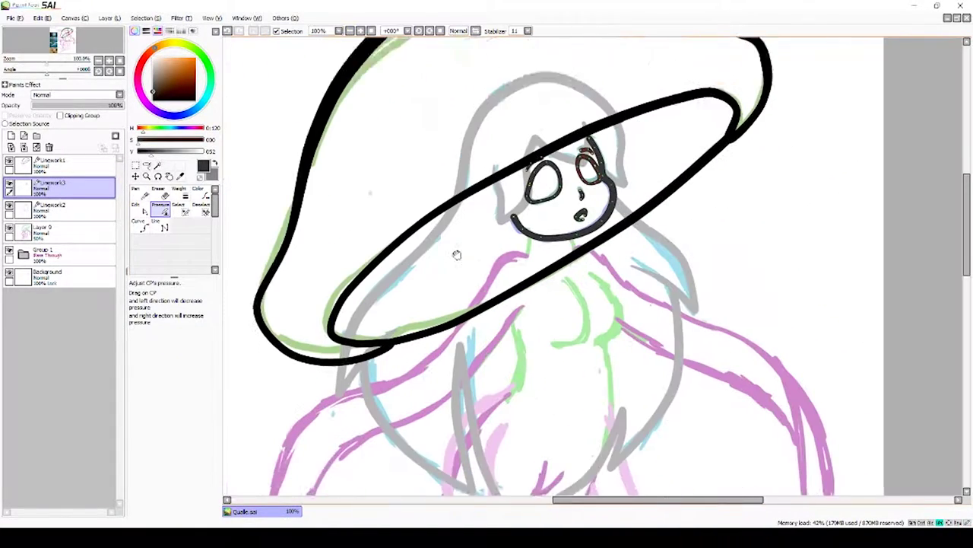
{"action": "left_click", "coordinate": [61, 206]}
{"action": "left_click", "coordinate": [12, 136]}
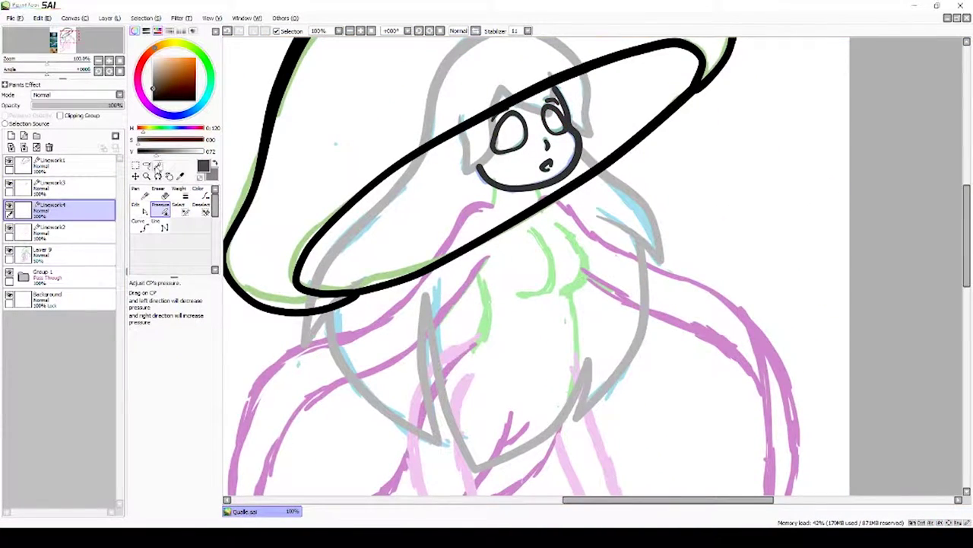
{"action": "left_click", "coordinate": [139, 224]}
{"action": "left_click", "coordinate": [454, 242]}
{"action": "left_click_drag", "start_coordinate": [230, 301], "coordinate": [359, 213]}
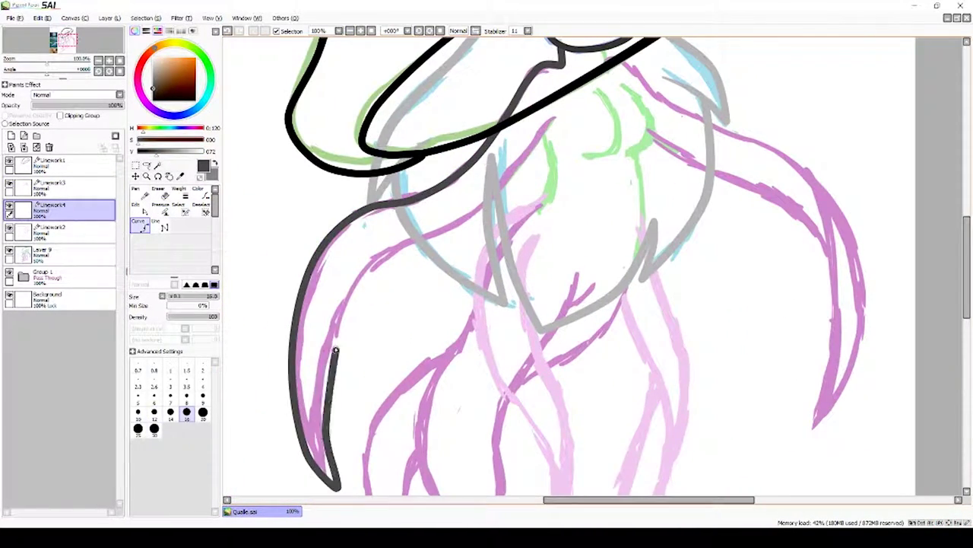
{"action": "left_click", "coordinate": [334, 485]}
{"action": "double_click", "coordinate": [555, 120]}
{"action": "key", "text": "ctrl"}
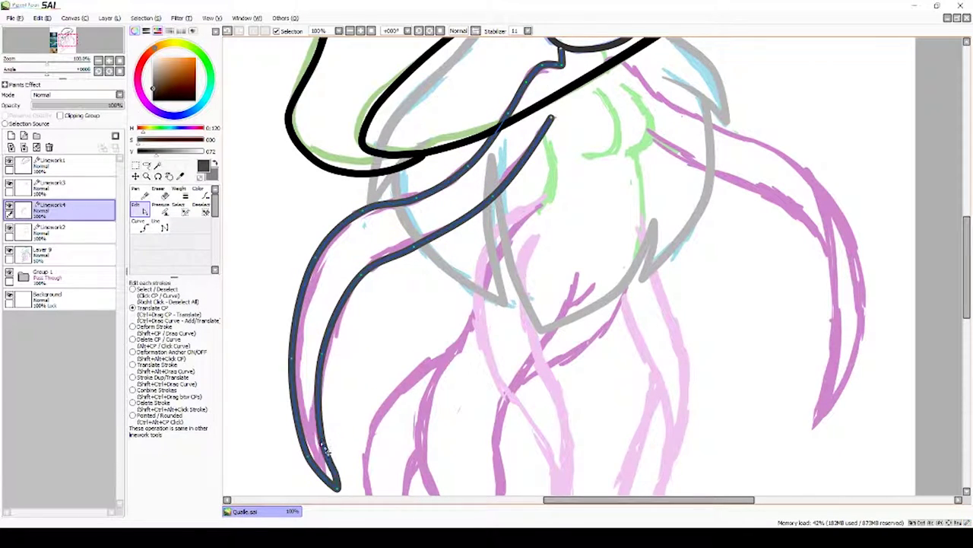
- Smooth the left arm's outline by moving its control points and taper the line's ends
{"action": "left_click_drag", "start_coordinate": [545, 143], "coordinate": [466, 204]}
{"action": "left_click_drag", "start_coordinate": [346, 263], "coordinate": [164, 329]}
{"action": "key", "text": "p"}
- Trace the right shoulder and long curved right arm down to its pointed tip, and move its control points into smooth curves
{"action": "key", "text": "c"}
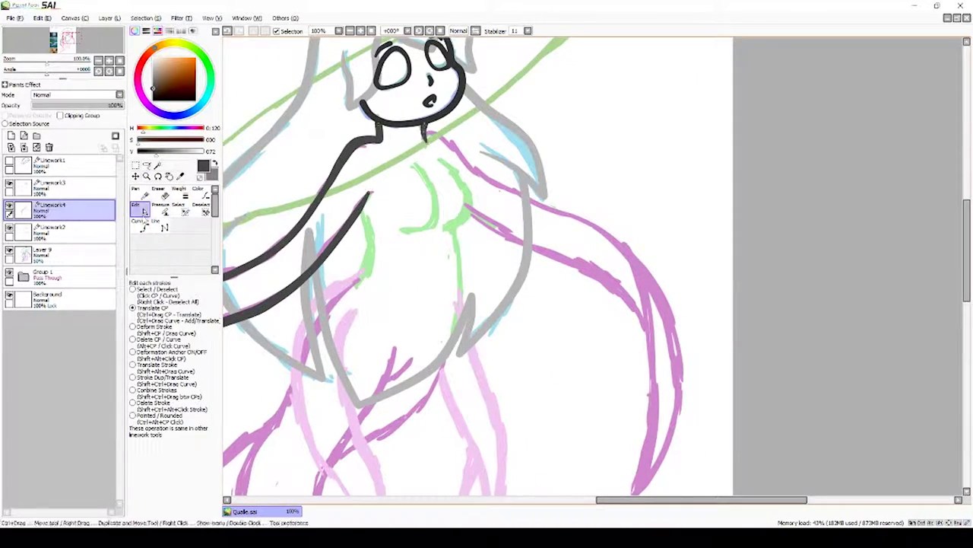
{"action": "left_click", "coordinate": [428, 140]}
{"action": "left_click", "coordinate": [532, 190]}
{"action": "left_click", "coordinate": [574, 158]}
{"action": "key", "text": "ctrl"}
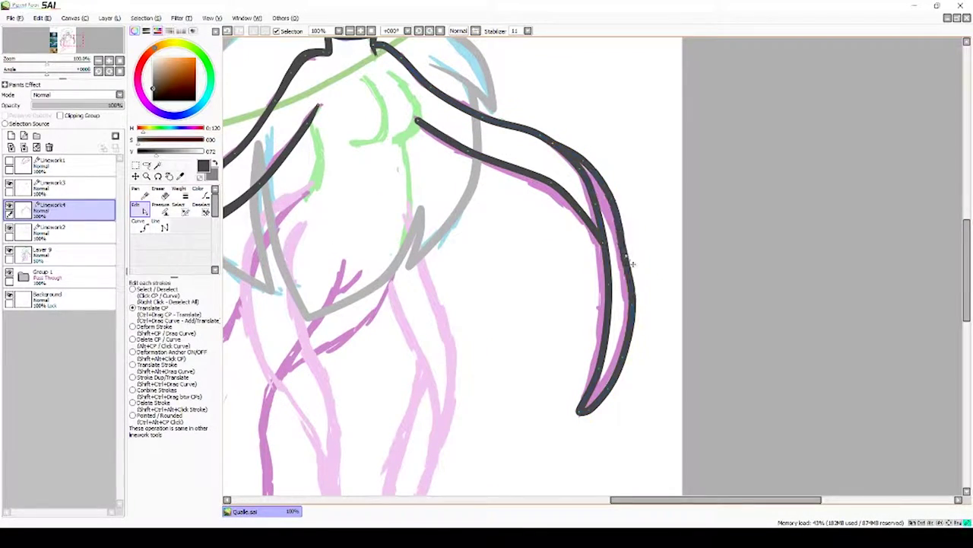
{"action": "left_click_drag", "start_coordinate": [637, 257], "coordinate": [652, 289]}
{"action": "mouse_move", "coordinate": [559, 180]}
{"action": "left_mouse_down"}
{"action": "mouse_move", "coordinate": [542, 138]}
{"action": "mouse_move", "coordinate": [618, 152]}
{"action": "mouse_move", "coordinate": [650, 182]}
{"action": "left_mouse_up"}
- Trace the two curved chest lines over the green sketch and adjust their control points
{"action": "left_click", "coordinate": [496, 216]}
{"action": "key", "text": "ctrl"}
{"action": "left_click", "coordinate": [469, 159]}
{"action": "left_click", "coordinate": [485, 190]}
{"action": "left_click", "coordinate": [461, 220]}
{"action": "key", "text": "ctrl"}
{"action": "left_click_drag", "start_coordinate": [496, 231], "coordinate": [481, 197]}
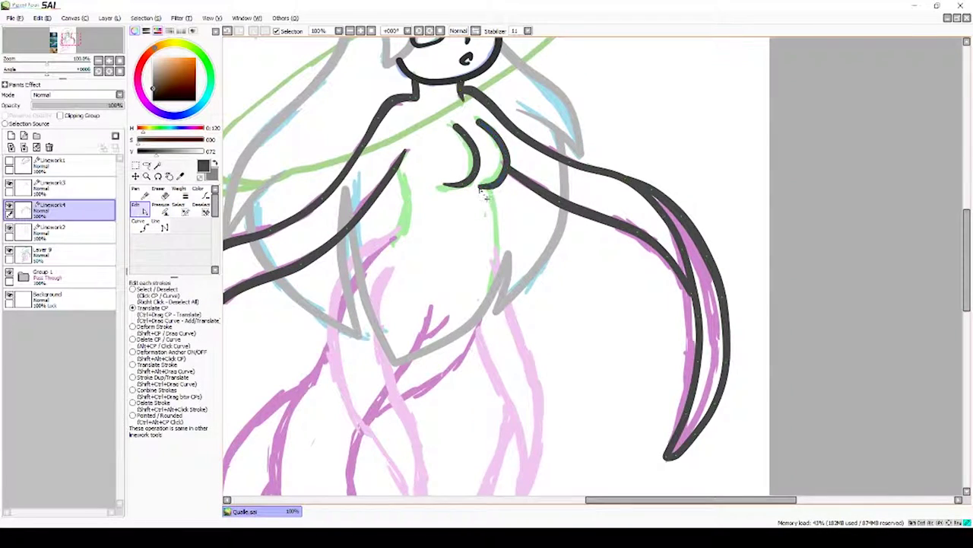
- Trace both sides of the front leg tentacle from the hip to its curled tip, and adjust the inner curve
{"action": "left_click_drag", "start_coordinate": [391, 168], "coordinate": [456, 137]}
{"action": "left_click", "coordinate": [414, 222]}
{"action": "left_click_drag", "start_coordinate": [341, 508], "coordinate": [447, 241]}
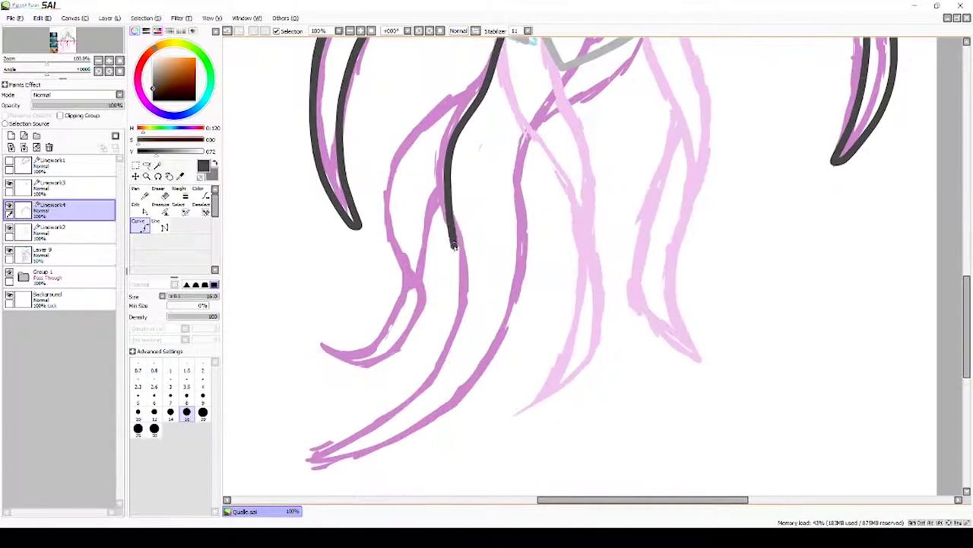
{"action": "left_click", "coordinate": [392, 421]}
{"action": "key", "text": "ctrl"}
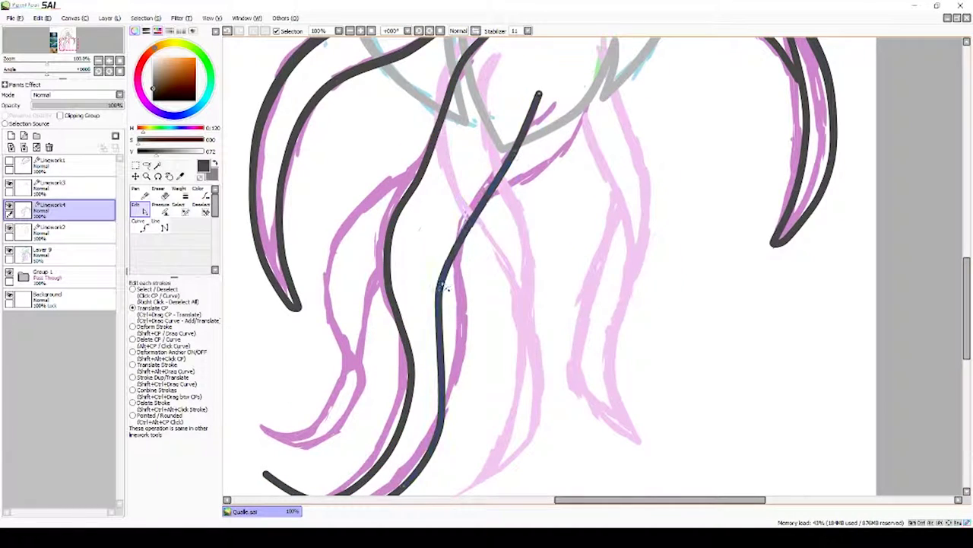
{"action": "left_click_drag", "start_coordinate": [272, 476], "coordinate": [308, 323]}
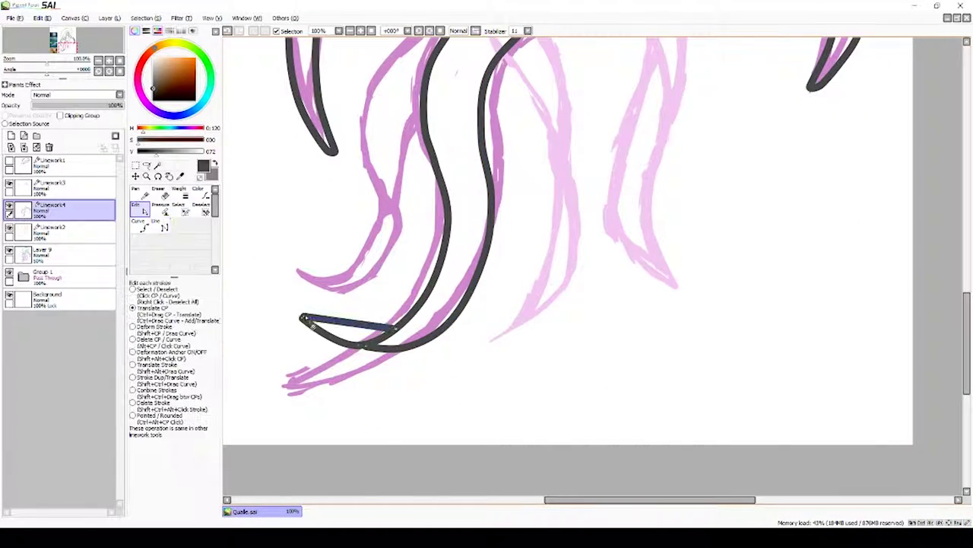
- Reshape the front leg tentacle's tip by moving and adding control points until it curls upward to a point
{"action": "mouse_move", "coordinate": [404, 336]}
{"action": "left_mouse_down"}
{"action": "mouse_move", "coordinate": [446, 282]}
{"action": "mouse_move", "coordinate": [400, 363]}
{"action": "mouse_move", "coordinate": [432, 242]}
{"action": "mouse_move", "coordinate": [456, 251]}
{"action": "mouse_move", "coordinate": [365, 319]}
{"action": "mouse_move", "coordinate": [293, 399]}
{"action": "left_mouse_up"}
{"action": "key", "text": "ctrl+alt"}
{"action": "key", "text": "ctrl"}
{"action": "left_click_drag", "start_coordinate": [258, 371], "coordinate": [263, 312]}
{"action": "left_click", "coordinate": [327, 335], "text": "ctrl"}
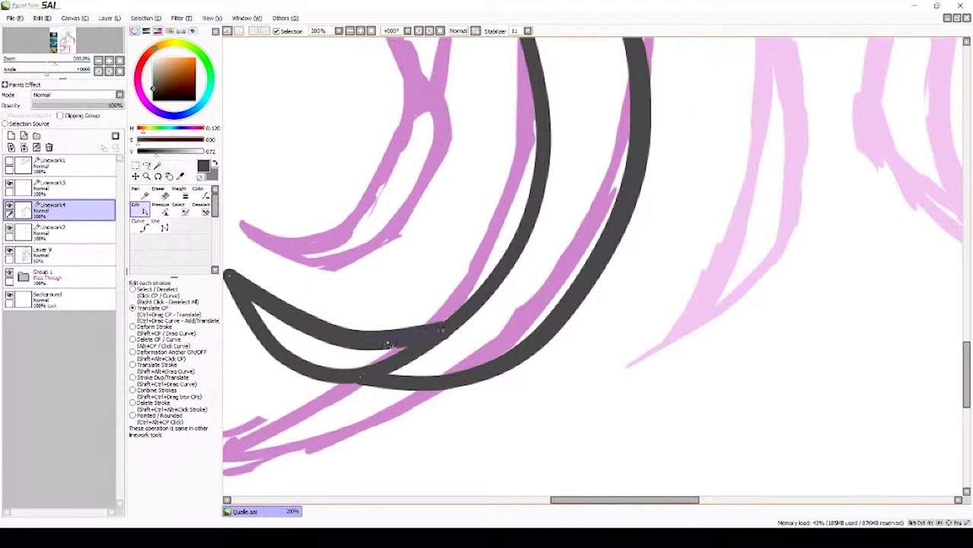
{"action": "left_click_drag", "start_coordinate": [424, 172], "coordinate": [440, 301]}
{"action": "left_click", "coordinate": [424, 248], "text": "ctrl+alt"}
{"action": "scroll", "coordinate": [440, 301], "scroll_direction": "down", "scroll_amount": 2}
- Adjust the control points of the smaller tentacle behind the front leg, shaping its outline and curled tip
{"action": "key", "text": "ctrl"}
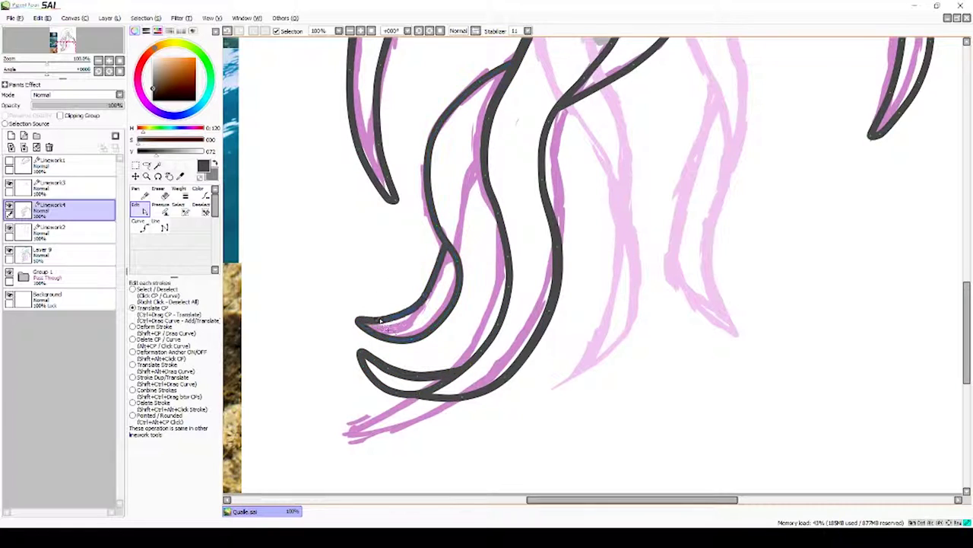
{"action": "left_click_drag", "start_coordinate": [438, 259], "coordinate": [406, 253]}
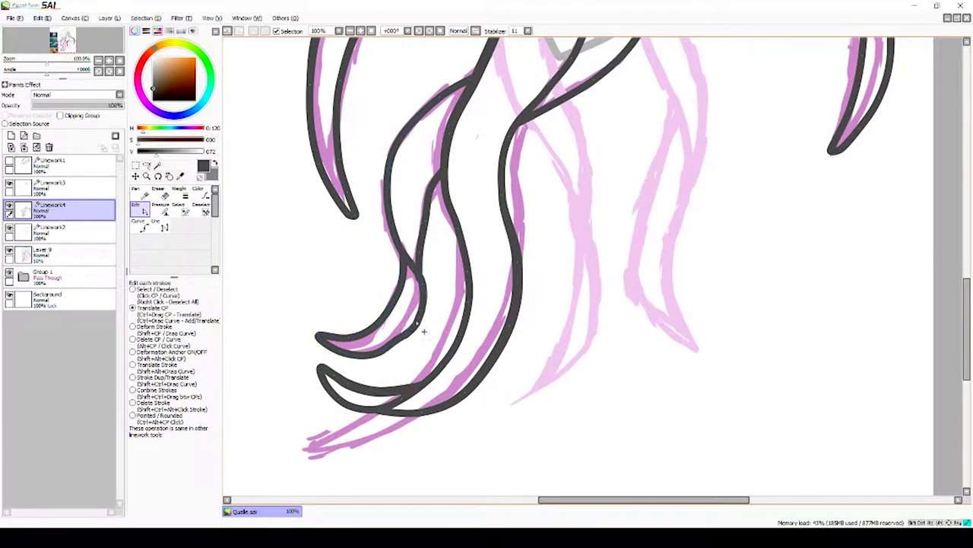
{"action": "left_click_drag", "start_coordinate": [405, 295], "coordinate": [366, 274]}
- Add a linework layer above the body lines and trace the left pale pink tentacle in light grey with the Curve tool
{"action": "left_click", "coordinate": [24, 135]}
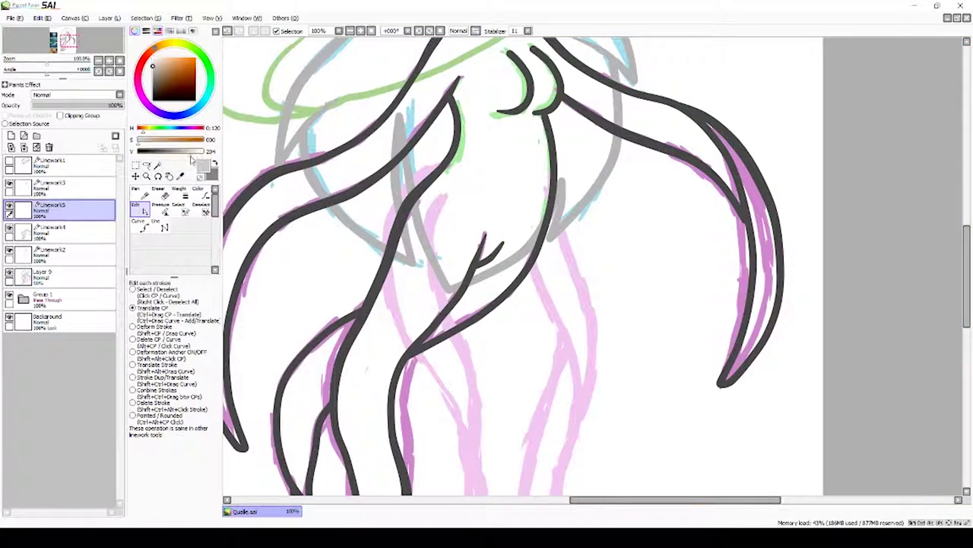
{"action": "left_click", "coordinate": [138, 226]}
{"action": "mouse_move", "coordinate": [426, 319]}
{"action": "left_mouse_down"}
{"action": "mouse_move", "coordinate": [467, 338]}
{"action": "mouse_move", "coordinate": [489, 295]}
{"action": "mouse_move", "coordinate": [497, 356]}
{"action": "left_mouse_up"}
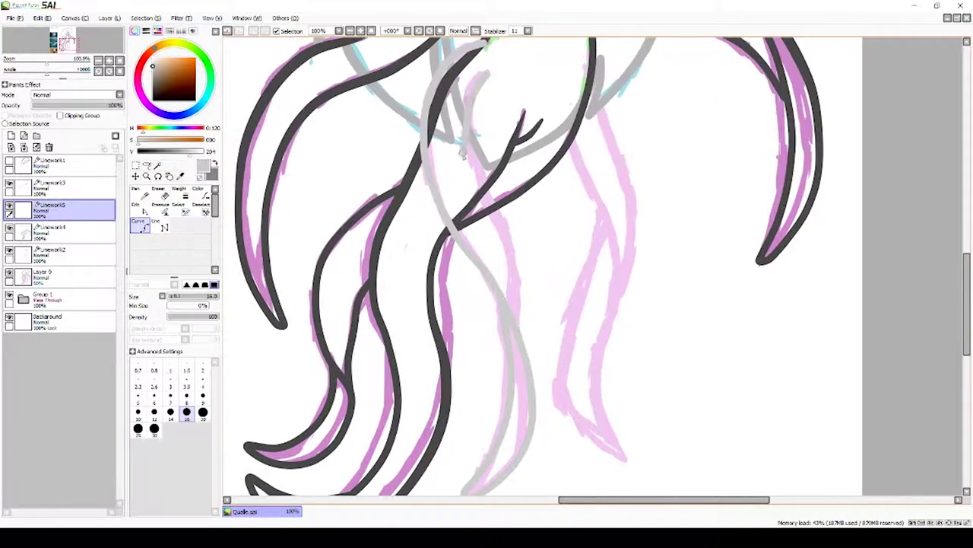
{"action": "key", "text": "ctrl"}
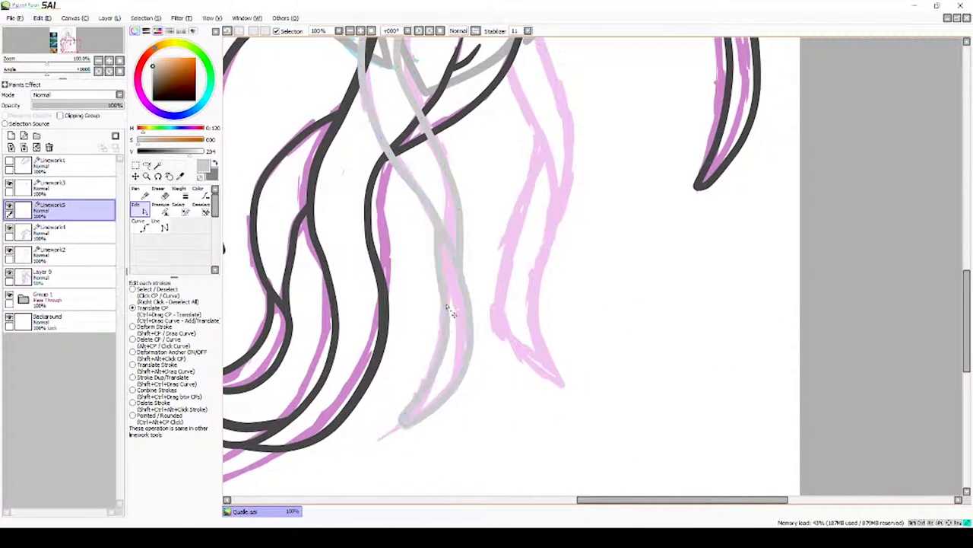
- Trace the right pale pink tentacle in light grey from the hip to its tip and adjust its control points
{"action": "scroll", "coordinate": [407, 426], "scroll_direction": "up", "scroll_amount": 5}
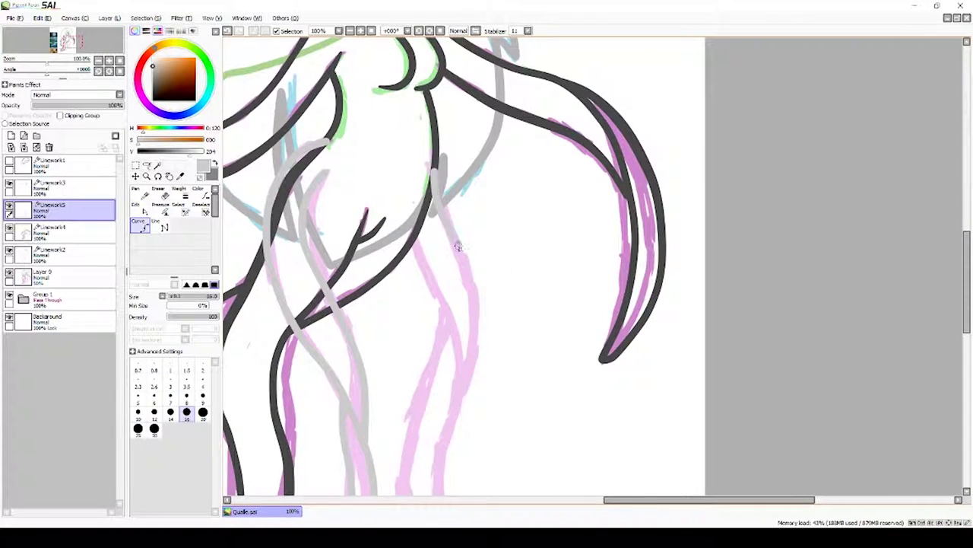
{"action": "scroll", "coordinate": [458, 242], "scroll_direction": "down", "scroll_amount": 3}
{"action": "key", "text": "ctrl"}
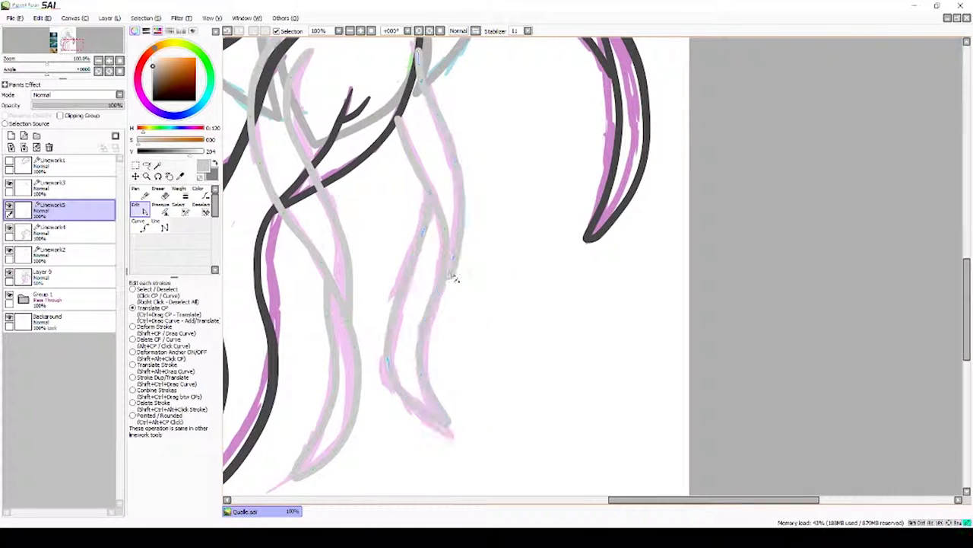
- Adjust the line pressure along both light grey tentacles
{"action": "scroll", "coordinate": [430, 223], "scroll_direction": "up", "scroll_amount": 3}
{"action": "left_click", "coordinate": [160, 205]}
{"action": "scroll", "coordinate": [422, 242], "scroll_direction": "left", "scroll_amount": 2}
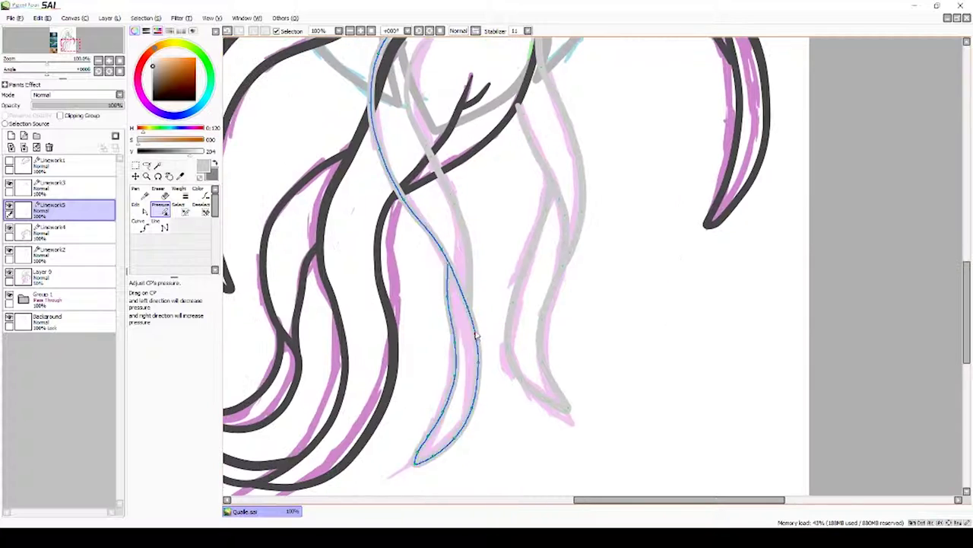
{"action": "scroll", "coordinate": [496, 278], "scroll_direction": "down", "scroll_amount": 2}
{"action": "scroll", "coordinate": [543, 239], "scroll_direction": "right", "scroll_amount": 2}
{"action": "scroll", "coordinate": [412, 87], "scroll_direction": "down", "scroll_amount": 1}
{"action": "key", "text": "ctrl"}
{"action": "key", "text": "ctrl+t"}
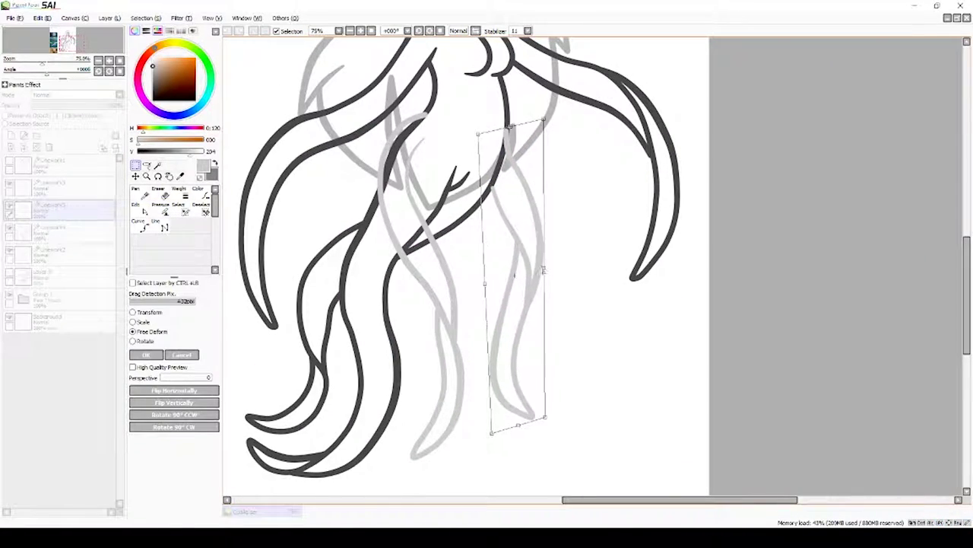
{"action": "key", "text": "Escape"}
- Set deformation anchors on the left light grey tentacle, deform its stroke, and show the hat linework
{"action": "key", "text": "shift+alt"}
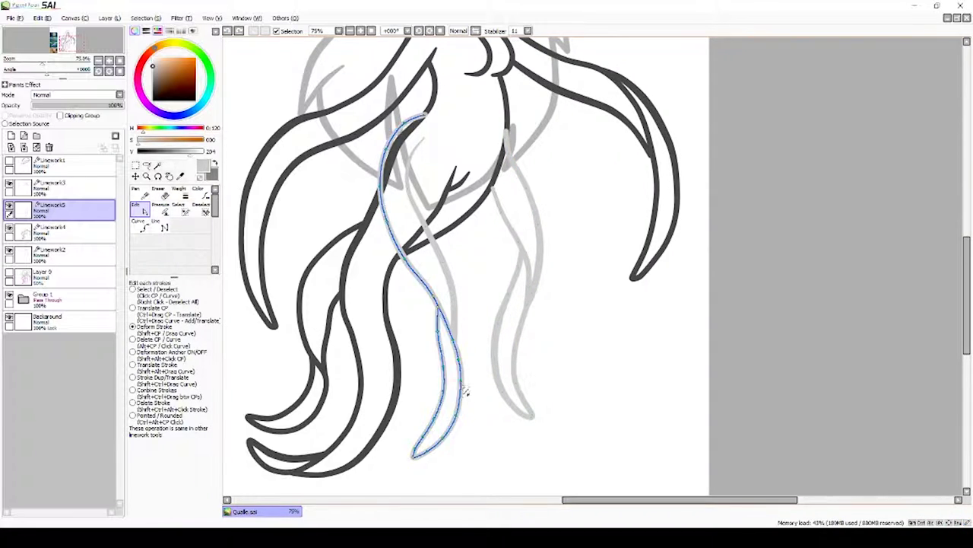
{"action": "scroll", "coordinate": [421, 231], "scroll_direction": "up", "scroll_amount": 3}
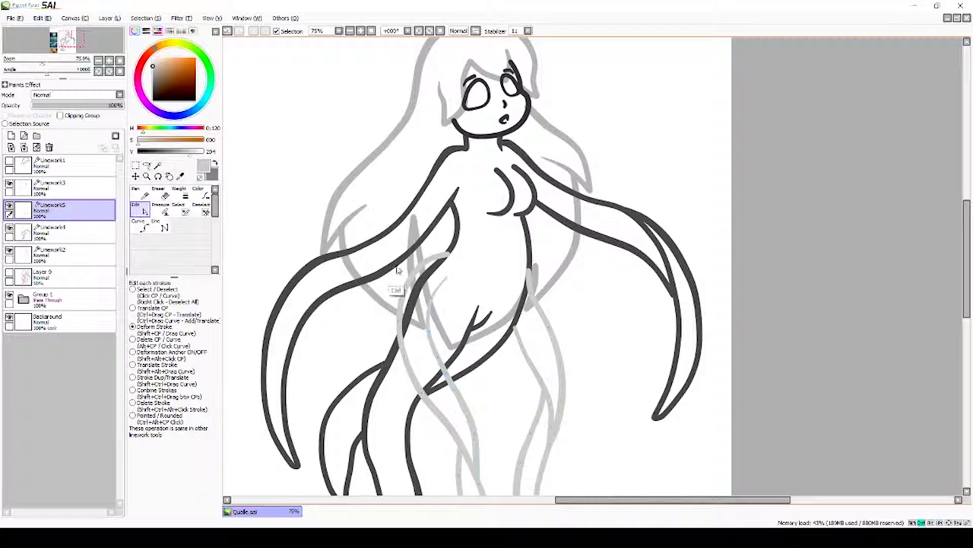
{"action": "scroll", "coordinate": [377, 49], "scroll_direction": "down", "scroll_amount": 3}
{"action": "scroll", "coordinate": [402, 207], "scroll_direction": "up", "scroll_amount": 4}
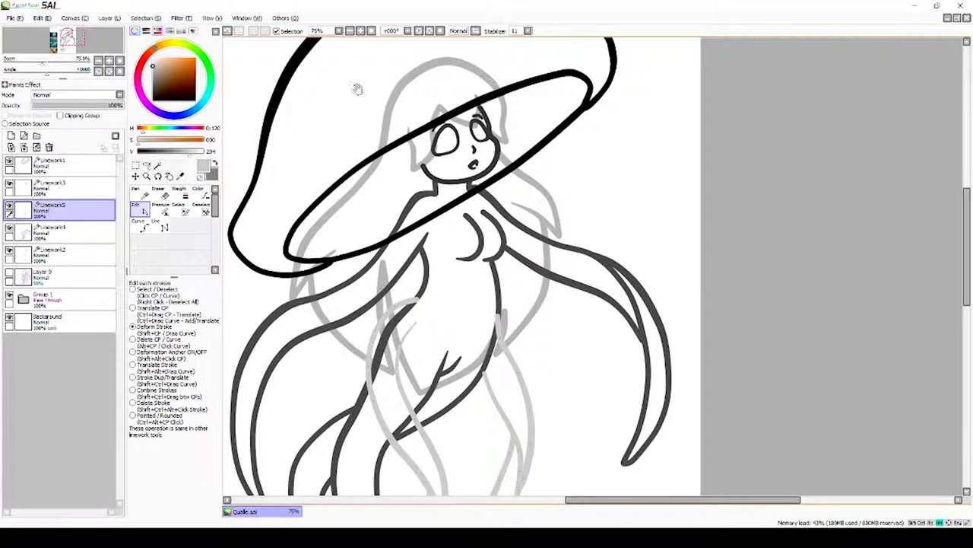
- Complete the head outline into a rounded skull on the Linework3 layer, and select the Linework2 hair layer
{"action": "left_click", "coordinate": [74, 183]}
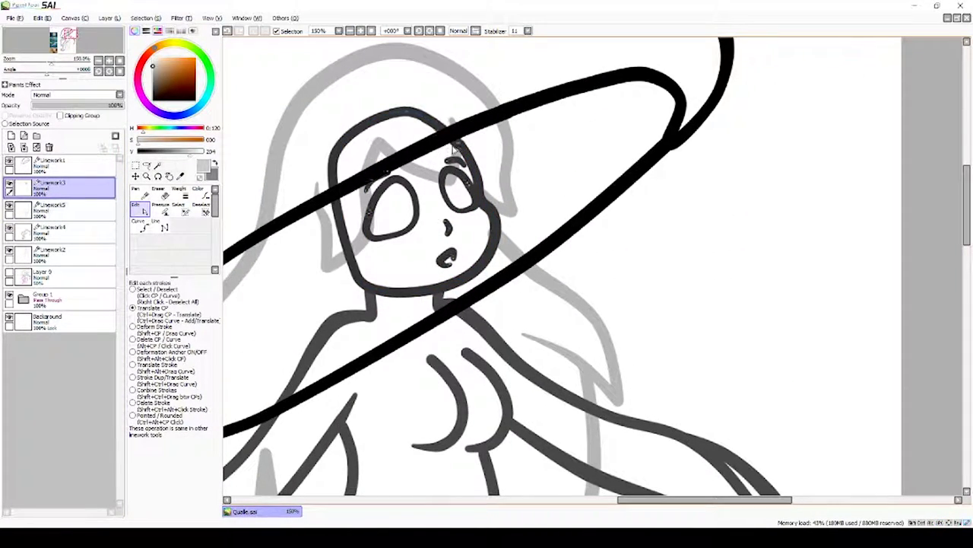
{"action": "left_click", "coordinate": [70, 205]}
{"action": "left_click", "coordinate": [68, 254]}
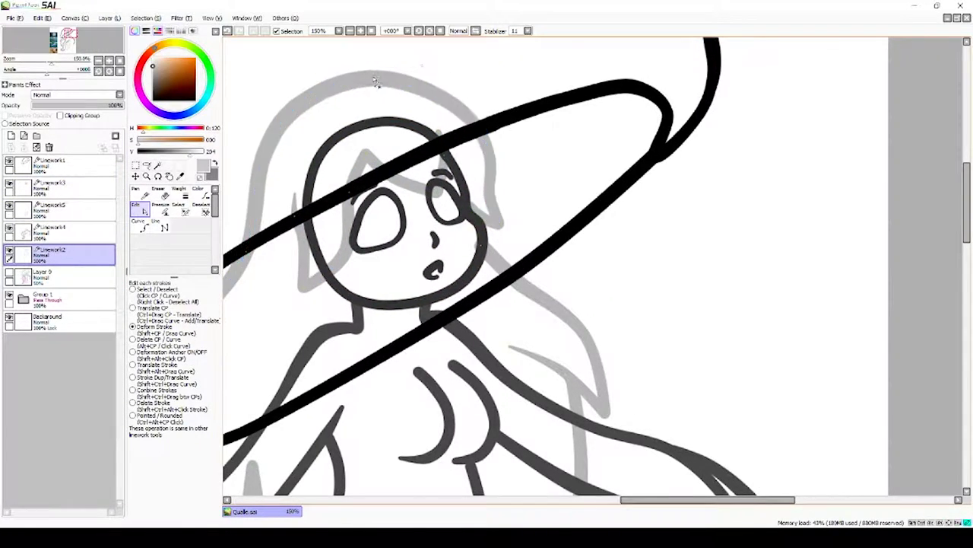
- Adjust the control point on the hat outline's lower left edge
{"action": "scroll", "coordinate": [357, 191], "scroll_direction": "down", "scroll_amount": 1}
{"action": "scroll", "coordinate": [371, 192], "scroll_direction": "up", "scroll_amount": 1}
{"action": "scroll", "coordinate": [372, 192], "scroll_direction": "down", "scroll_amount": 4}
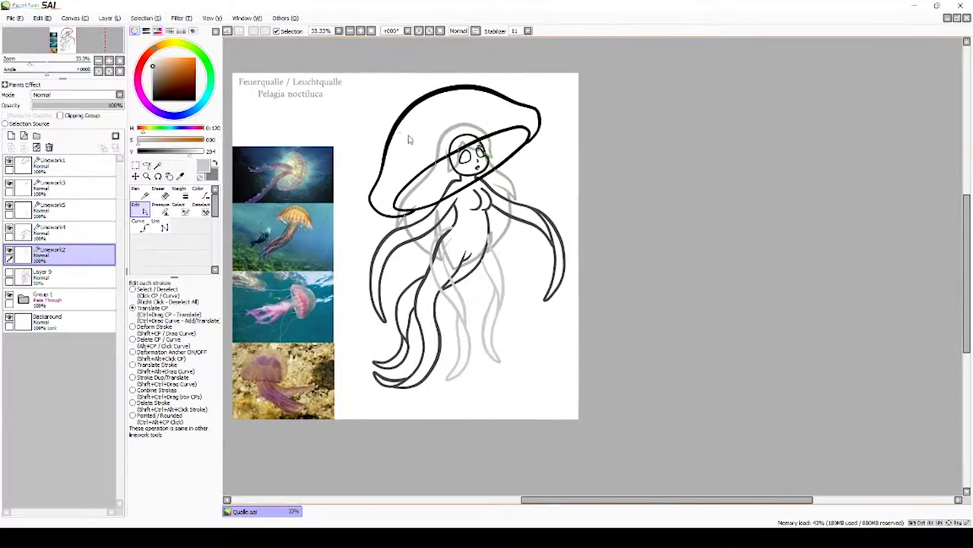
{"action": "left_click", "coordinate": [371, 193], "text": "ctrl"}
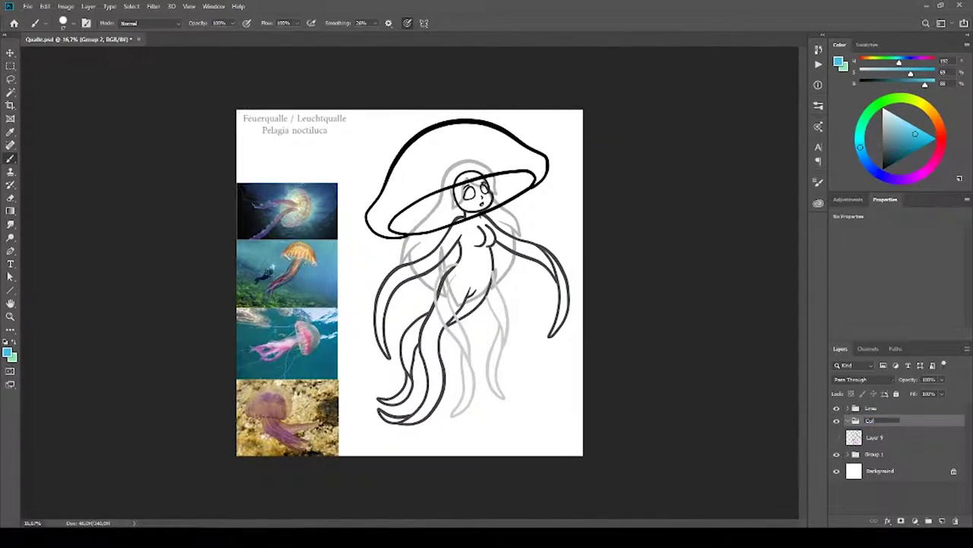
- In Photoshop, name the new group Color and fill a new layer with plain grey as the backdrop
{"action": "left_click", "coordinate": [847, 420]}
{"action": "left_click", "coordinate": [837, 408]}
{"action": "left_click", "coordinate": [837, 475]}
{"action": "left_click", "coordinate": [942, 521]}
{"action": "right_click", "coordinate": [9, 211]}
{"action": "left_click", "coordinate": [59, 220]}
{"action": "left_click", "coordinate": [502, 343]}
{"action": "left_click", "coordinate": [884, 449]}
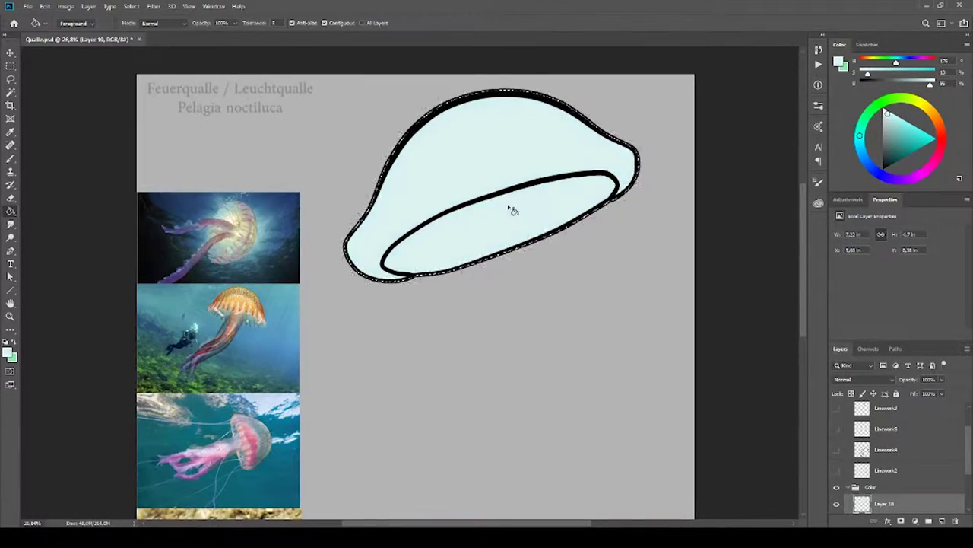
- Shade the cap's outer rim and underside in soft pink on new clipped layers, fading the edges with the Eraser
{"action": "left_click", "coordinate": [943, 520]}
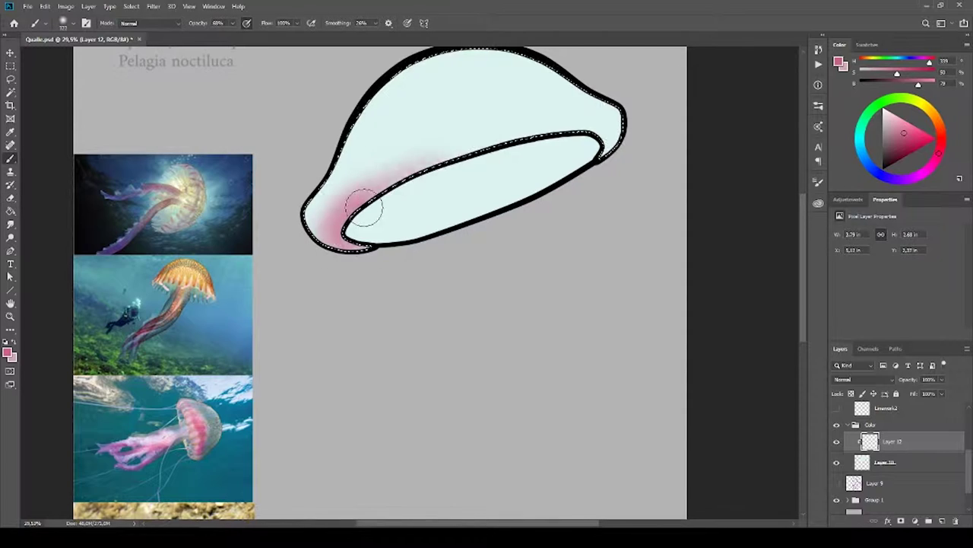
{"action": "mouse_move", "coordinate": [363, 207]}
{"action": "left_mouse_down"}
{"action": "mouse_move", "coordinate": [369, 217]}
{"action": "mouse_move", "coordinate": [434, 191]}
{"action": "left_mouse_up"}
{"action": "key", "text": "e"}
{"action": "left_click_drag", "start_coordinate": [342, 197], "coordinate": [473, 104]}
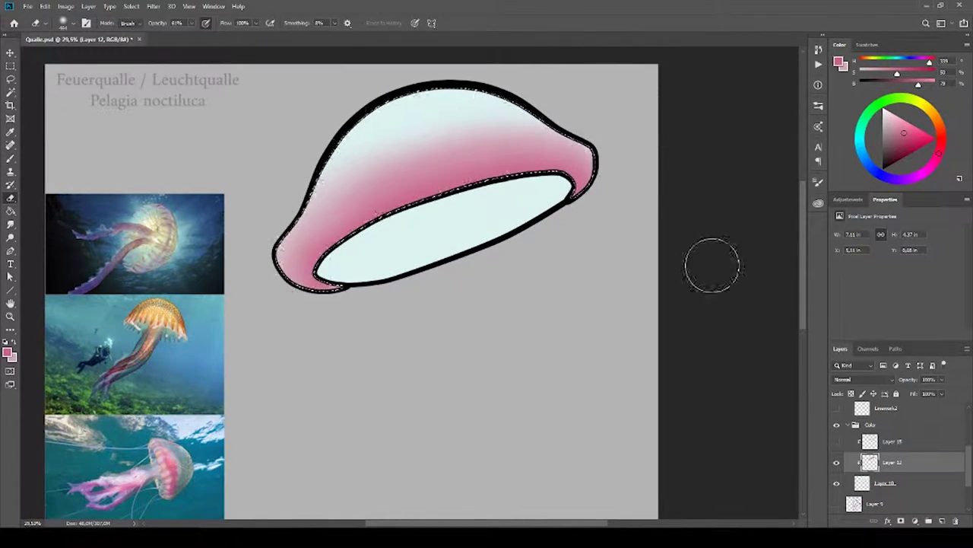
{"action": "left_click", "coordinate": [892, 441]}
{"action": "left_click_drag", "start_coordinate": [456, 213], "coordinate": [304, 281]}
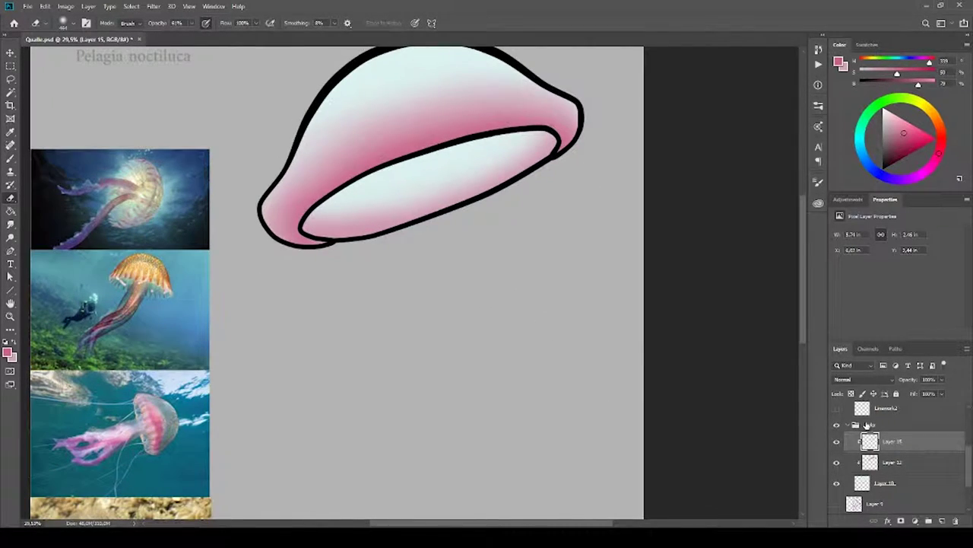
- Rename the cap's colour group Top and place the Linework1 layer inside it
{"action": "double_click", "coordinate": [867, 425]}
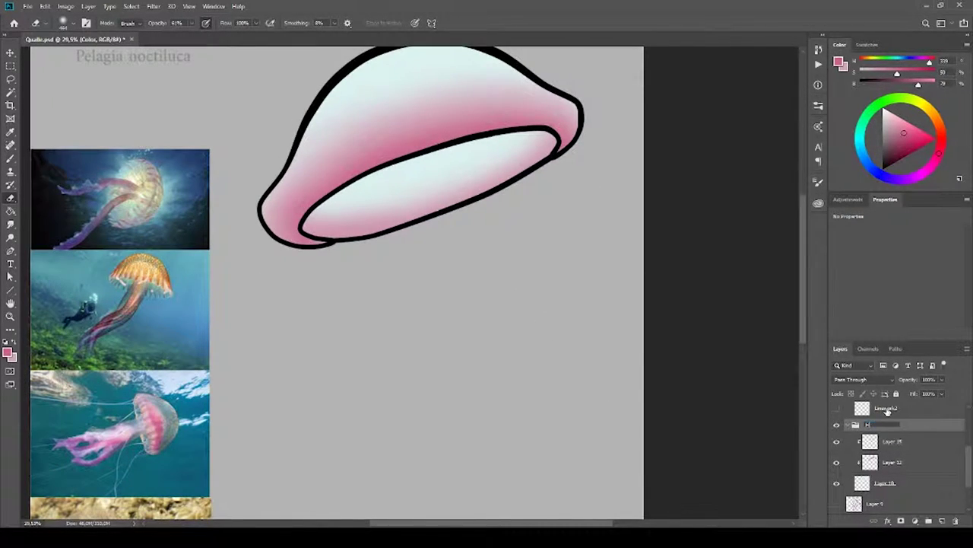
{"action": "left_click", "coordinate": [850, 425]}
{"action": "left_click_drag", "start_coordinate": [905, 498], "coordinate": [918, 511]}
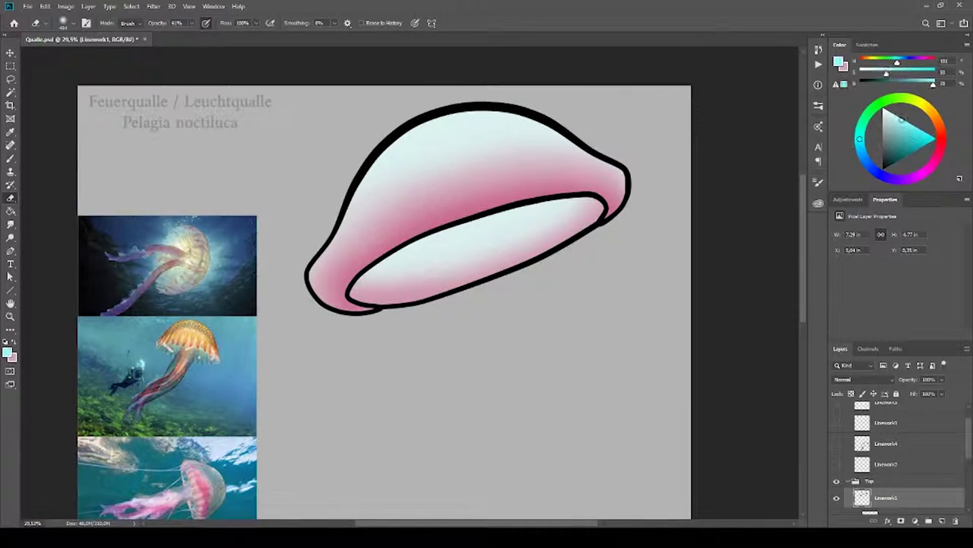
{"action": "left_click", "coordinate": [622, 174]}
{"action": "left_click", "coordinate": [619, 210]}
{"action": "left_click", "coordinate": [619, 210]}
{"action": "left_click", "coordinate": [870, 481]}
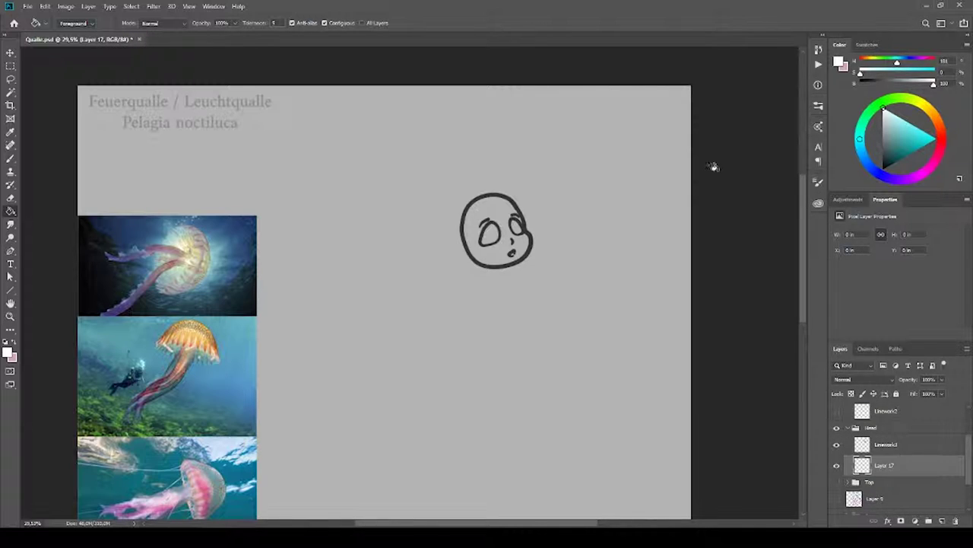
- Select the head's interior by inverting an outside selection and paint it pale lilac on Layer 17
{"action": "key", "text": "w"}
{"action": "left_click", "coordinate": [464, 170]}
{"action": "key", "text": "ctrl+shift+i"}
{"action": "key", "text": "b"}
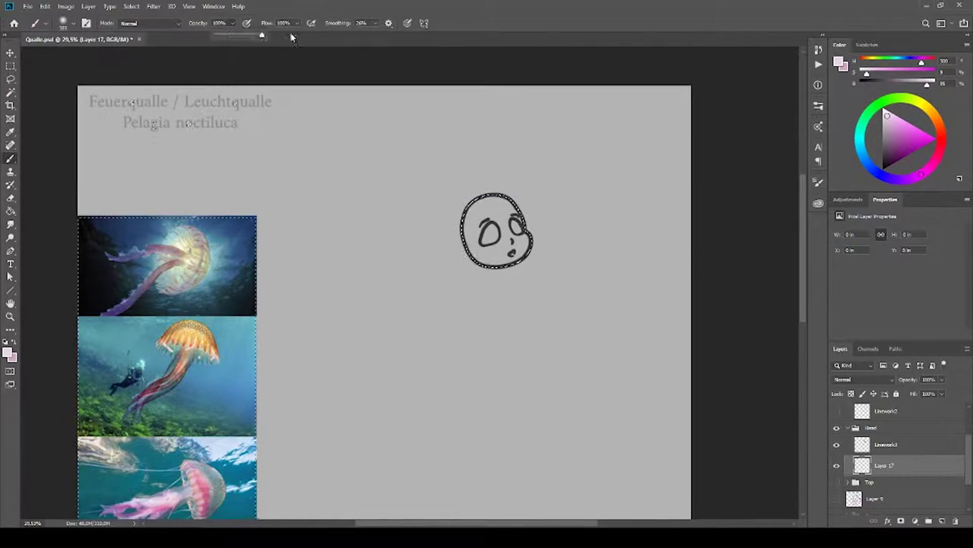
{"action": "left_click_drag", "start_coordinate": [487, 228], "coordinate": [524, 244]}
- Paint the opening of the mouth pink on a new layer above the face colour
{"action": "key", "text": "ctrl+shift+alt+n"}
{"action": "scroll", "coordinate": [521, 242], "scroll_direction": "up", "scroll_amount": 5}
{"action": "right_click", "coordinate": [676, 239]}
{"action": "key", "text": "Escape"}
{"action": "left_click_drag", "start_coordinate": [534, 338], "coordinate": [546, 349]}
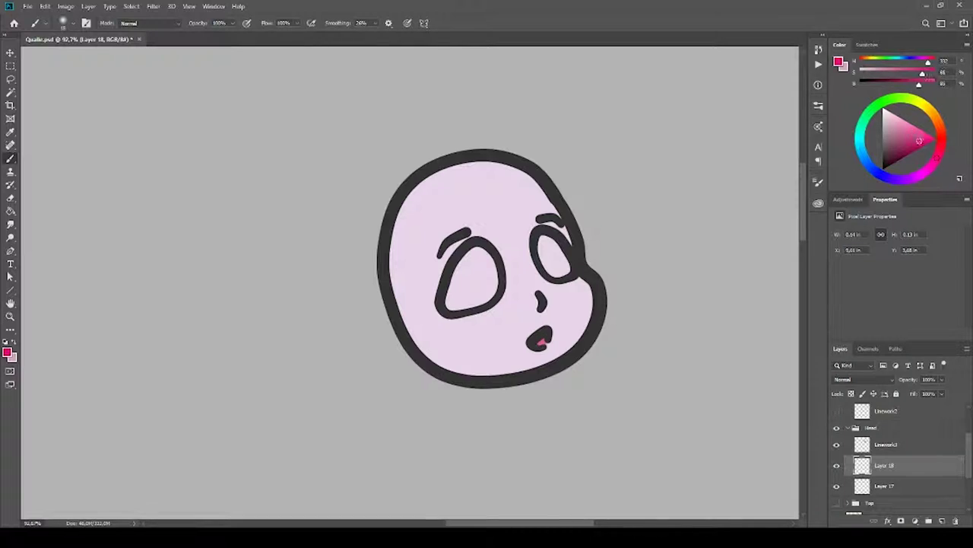
- Fill both eyes with pink on the mouth's colour layer and recolour them bright magenta
{"action": "scroll", "coordinate": [560, 329], "scroll_direction": "up", "scroll_amount": 3}
{"action": "right_click", "coordinate": [567, 343]}
{"action": "key", "text": "Escape"}
{"action": "right_click", "coordinate": [568, 352]}
{"action": "key", "text": "Escape"}
{"action": "left_click_drag", "start_coordinate": [357, 186], "coordinate": [386, 224]}
{"action": "left_click_drag", "start_coordinate": [543, 152], "coordinate": [563, 190]}
{"action": "left_click_drag", "start_coordinate": [544, 152], "coordinate": [563, 190]}
{"action": "left_click_drag", "start_coordinate": [373, 190], "coordinate": [407, 212]}
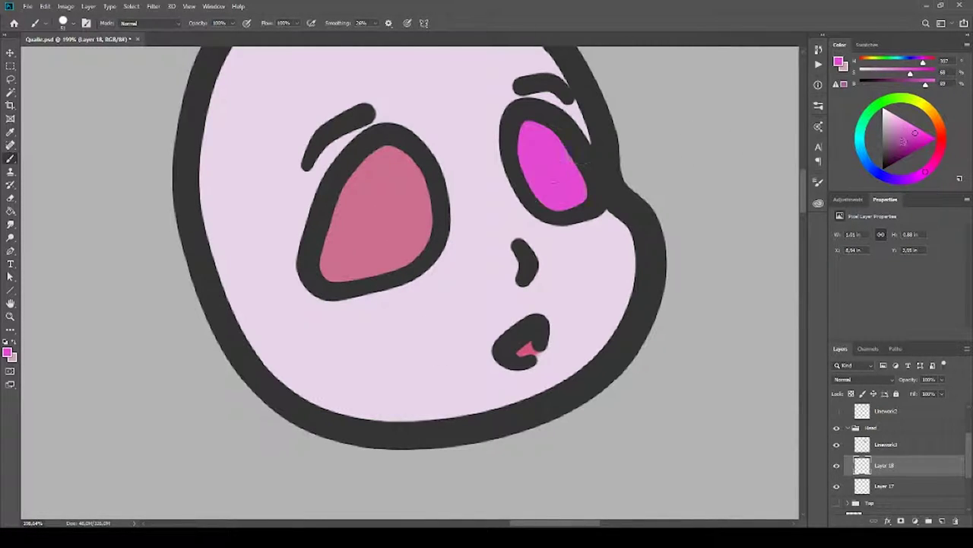
{"action": "left_click_drag", "start_coordinate": [553, 180], "coordinate": [567, 191]}
{"action": "left_click_drag", "start_coordinate": [373, 198], "coordinate": [424, 238]}
- Shade the upper left of both eyes dark purple with a soft brush on a new clipped layer
{"action": "left_click", "coordinate": [941, 522]}
{"action": "key", "text": "ctrl+alt+g"}
{"action": "right_click", "coordinate": [373, 257]}
{"action": "left_click", "coordinate": [391, 321]}
{"action": "left_click_drag", "start_coordinate": [335, 174], "coordinate": [348, 185]}
{"action": "left_click_drag", "start_coordinate": [532, 129], "coordinate": [623, 141]}
- Add soft dark blue shading to the lower part of both eyes on another new clipped layer
{"action": "left_click", "coordinate": [886, 176]}
{"action": "left_click", "coordinate": [942, 522]}
{"action": "key", "text": "ctrl+alt+g"}
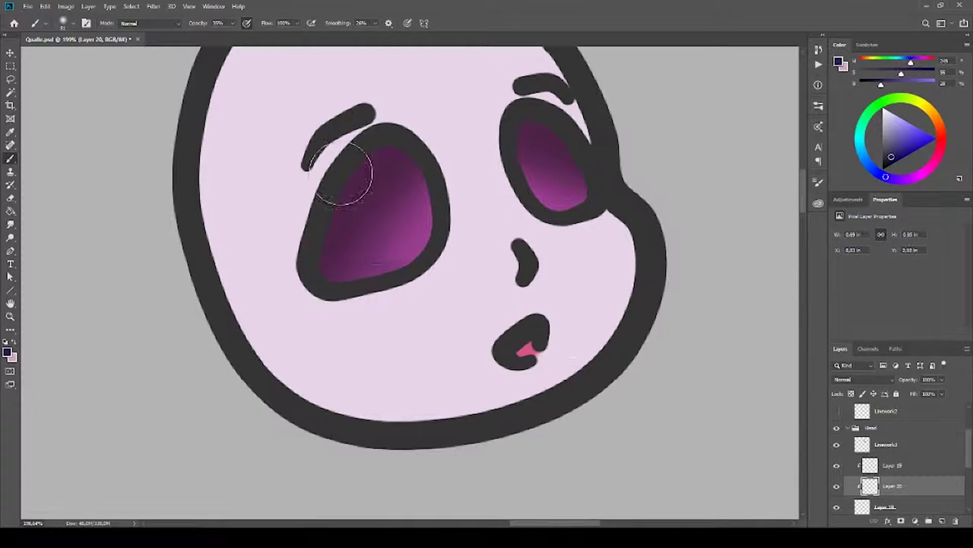
{"action": "left_click_drag", "start_coordinate": [563, 183], "coordinate": [578, 202]}
{"action": "left_click_drag", "start_coordinate": [327, 251], "coordinate": [395, 274]}
- Place one large white highlight in each eye on a new layer, with the brush at 100% opacity
{"action": "scroll", "coordinate": [618, 289], "scroll_direction": "down", "scroll_amount": 2}
{"action": "left_click", "coordinate": [942, 521]}
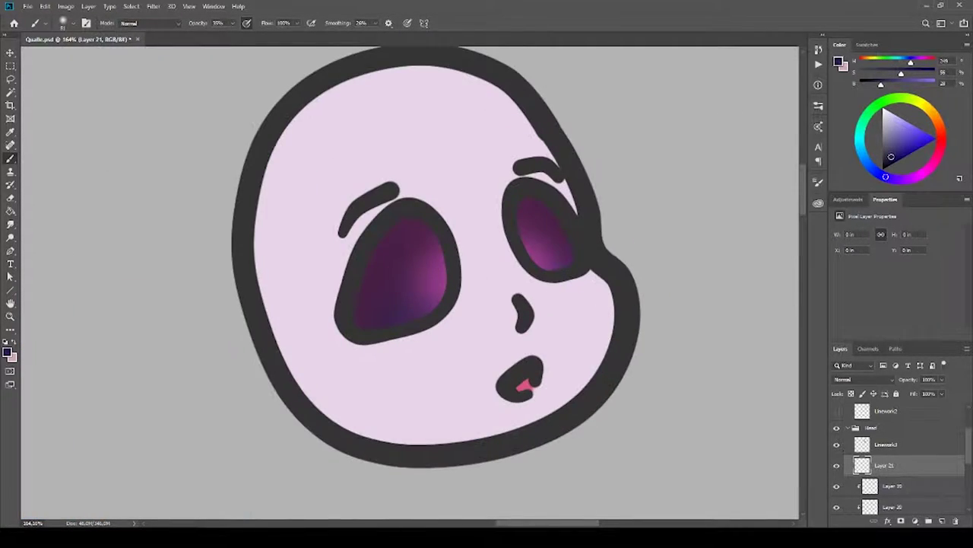
{"action": "key", "text": "x"}
{"action": "key", "text": "0"}
{"action": "left_click", "coordinate": [422, 245]}
{"action": "left_click", "coordinate": [543, 220]}
- Dot smaller white highlights around the main highlight in both eyes with a reduced brush size
{"action": "right_click", "coordinate": [547, 216]}
{"action": "left_click", "coordinate": [394, 238]}
{"action": "left_click", "coordinate": [392, 257]}
{"action": "left_click", "coordinate": [435, 265]}
{"action": "right_click", "coordinate": [543, 214]}
{"action": "key", "text": "Return"}
{"action": "left_click", "coordinate": [528, 207]}
{"action": "left_click", "coordinate": [526, 220]}
{"action": "scroll", "coordinate": [604, 273], "scroll_direction": "down", "scroll_amount": 5}
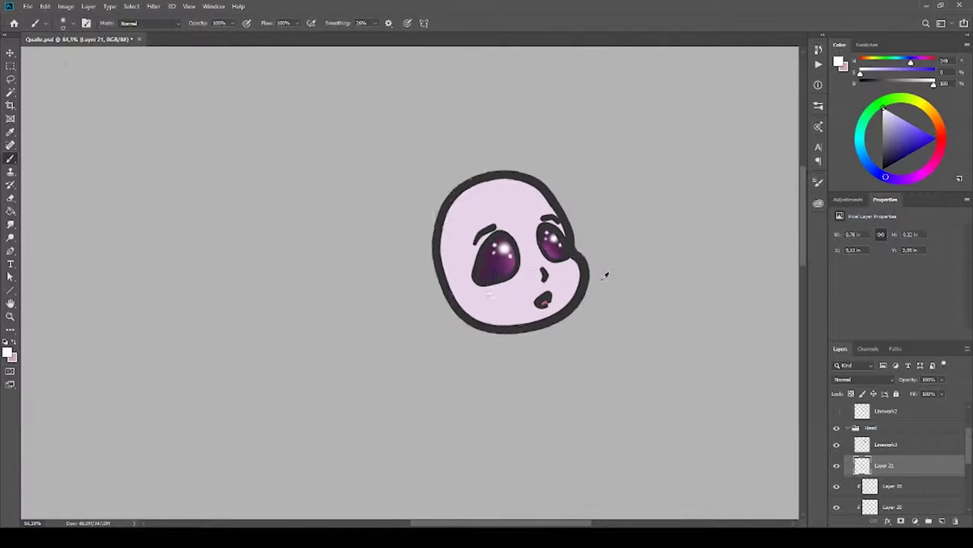
- Nudge the eye highlights on Layer 21 slightly into place with Free Transform
{"action": "scroll", "coordinate": [496, 360], "scroll_direction": "up", "scroll_amount": 6}
{"action": "key", "text": "v"}
{"action": "left_click_drag", "start_coordinate": [496, 360], "coordinate": [621, 278]}
{"action": "key", "text": "ctrl+z"}
{"action": "key", "text": "ctrl+t"}
{"action": "left_click_drag", "start_coordinate": [537, 249], "coordinate": [539, 246]}
{"action": "key", "text": "Return"}
{"action": "scroll", "coordinate": [470, 246], "scroll_direction": "up", "scroll_amount": 1}
{"action": "scroll", "coordinate": [575, 343], "scroll_direction": "down", "scroll_amount": 3}
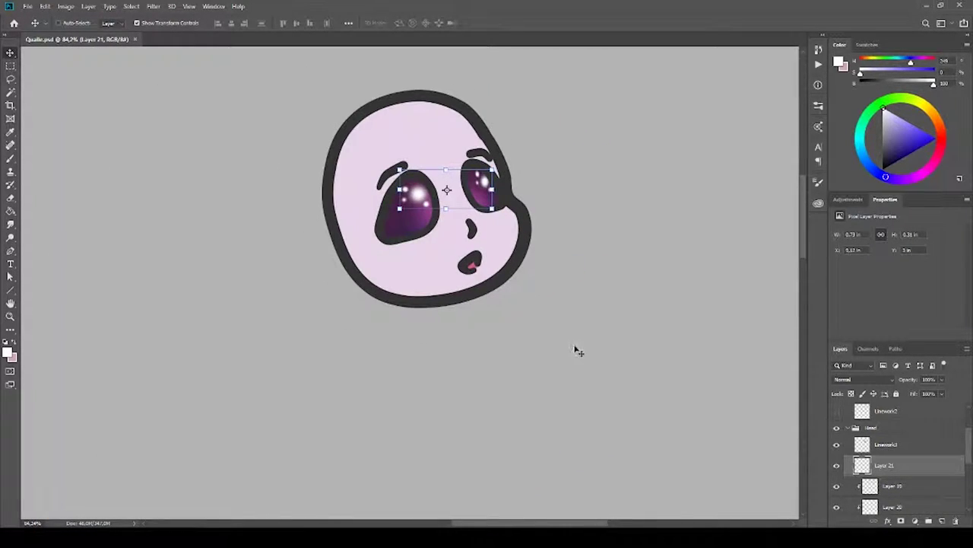
- Paint the body and arms flat pale lilac on Layer 23 beneath the body linework
{"action": "scroll", "coordinate": [621, 448], "scroll_direction": "down", "scroll_amount": 3}
{"action": "scroll", "coordinate": [621, 448], "scroll_direction": "down", "scroll_amount": 5}
{"action": "key", "text": "b"}
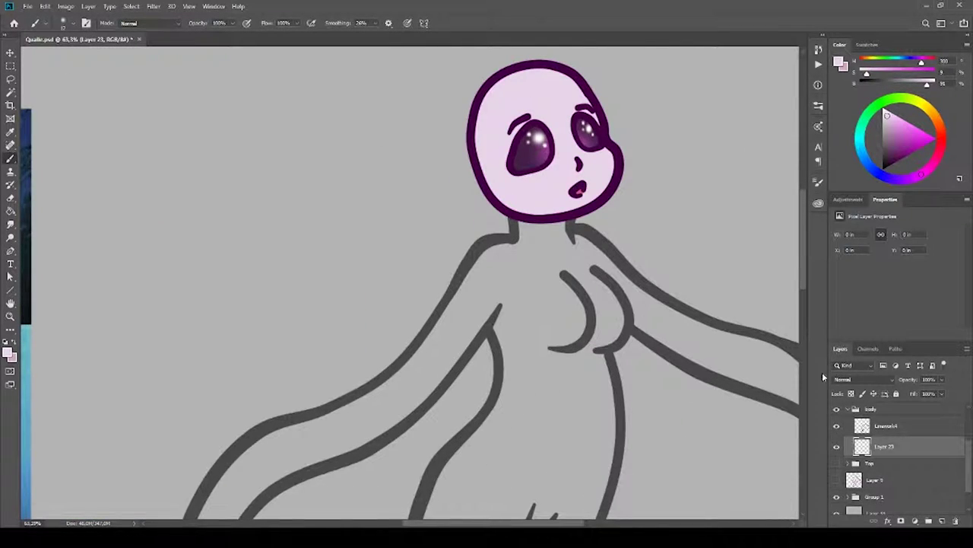
{"action": "left_click", "coordinate": [882, 471]}
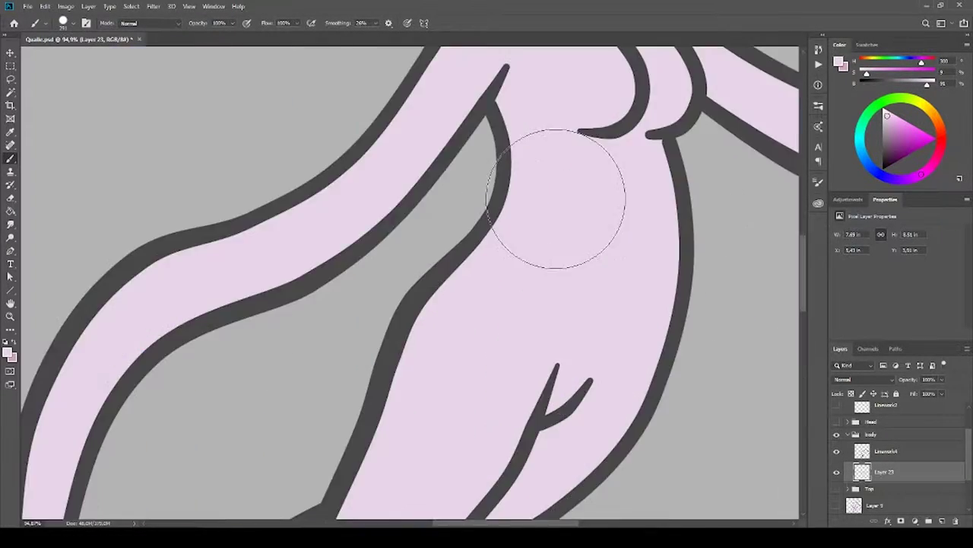
- Darken the ends of the leg and arm tentacles with soft deep plum on new clipped layers
{"action": "key", "text": "ctrl+0"}
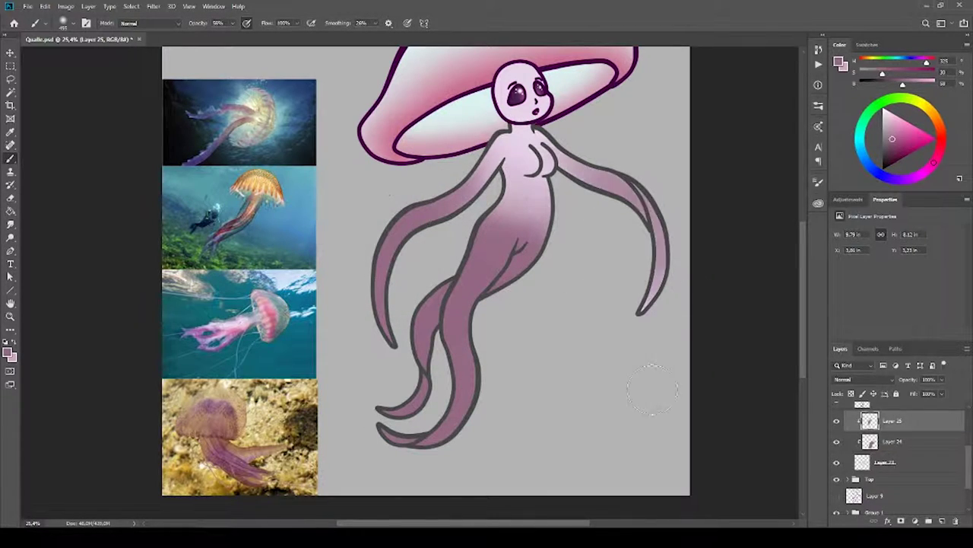
{"action": "scroll", "coordinate": [583, 95], "scroll_direction": "up", "scroll_amount": 3}
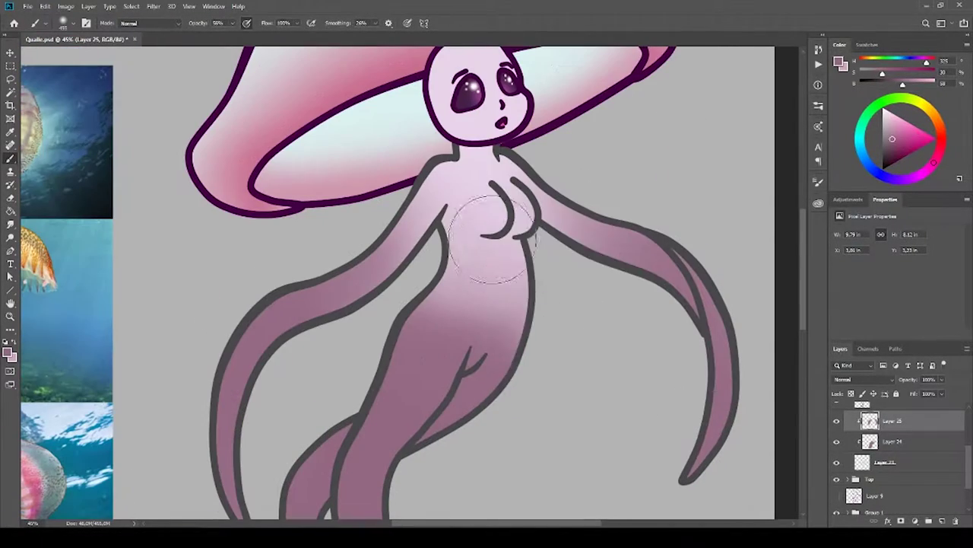
{"action": "scroll", "coordinate": [522, 227], "scroll_direction": "down", "scroll_amount": 3}
{"action": "key", "text": "b"}
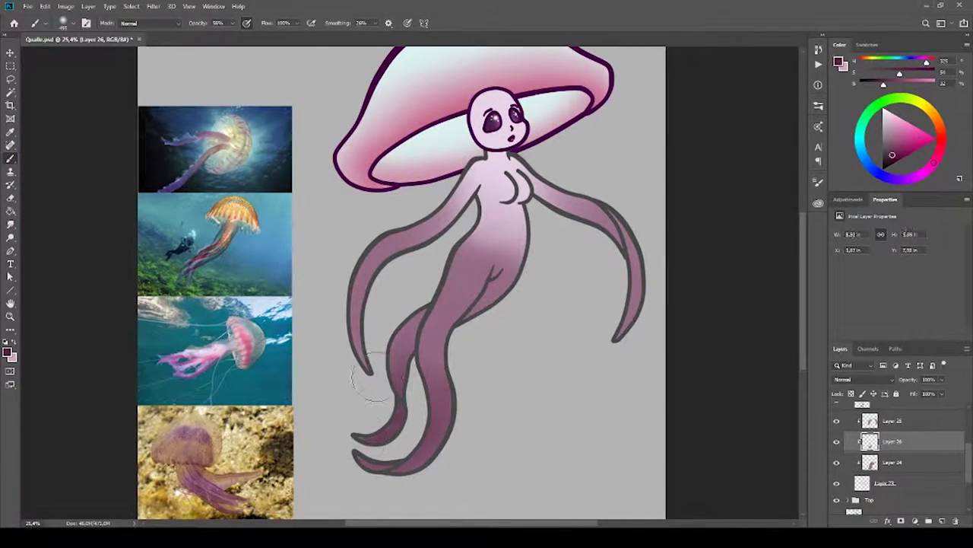
{"action": "key", "text": "ctrl+shift+alt+n"}
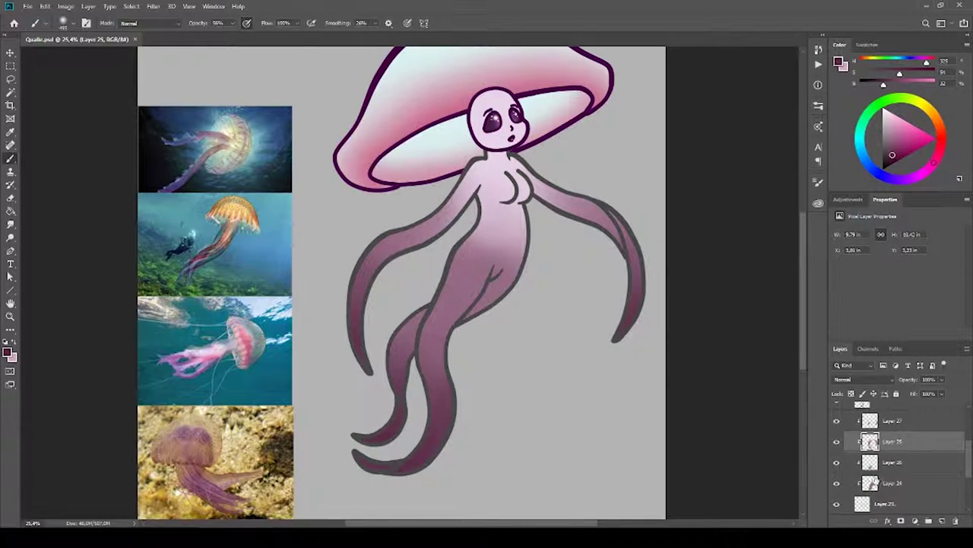
- Recolour the cap's pink shading to the body's mauve with clipped fills merged down, and its base to very pale lilac
{"action": "left_click", "coordinate": [891, 483]}
{"action": "left_click_drag", "start_coordinate": [706, 273], "coordinate": [724, 332]}
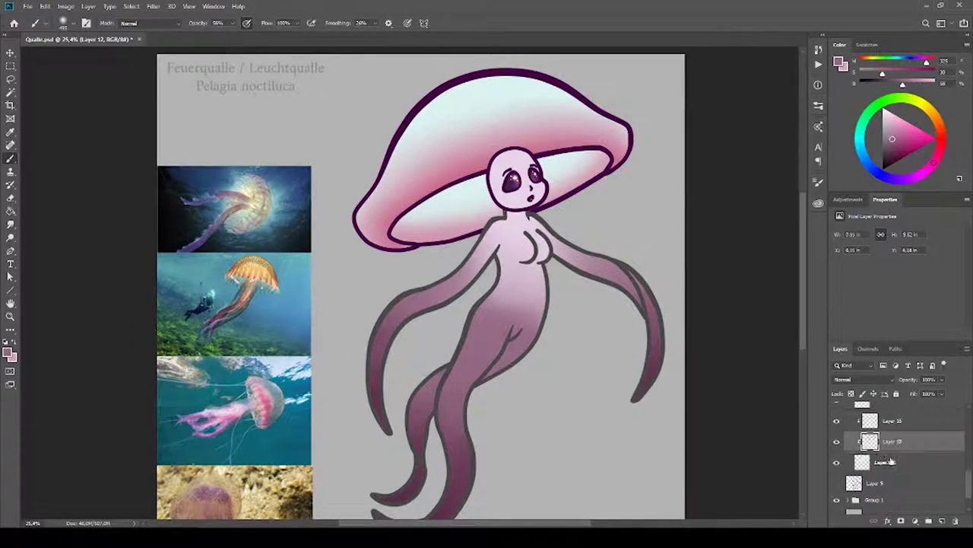
{"action": "key", "text": "ctrl+z"}
{"action": "scroll", "coordinate": [913, 448], "scroll_direction": "up", "scroll_amount": 2}
{"action": "right_click", "coordinate": [926, 441]}
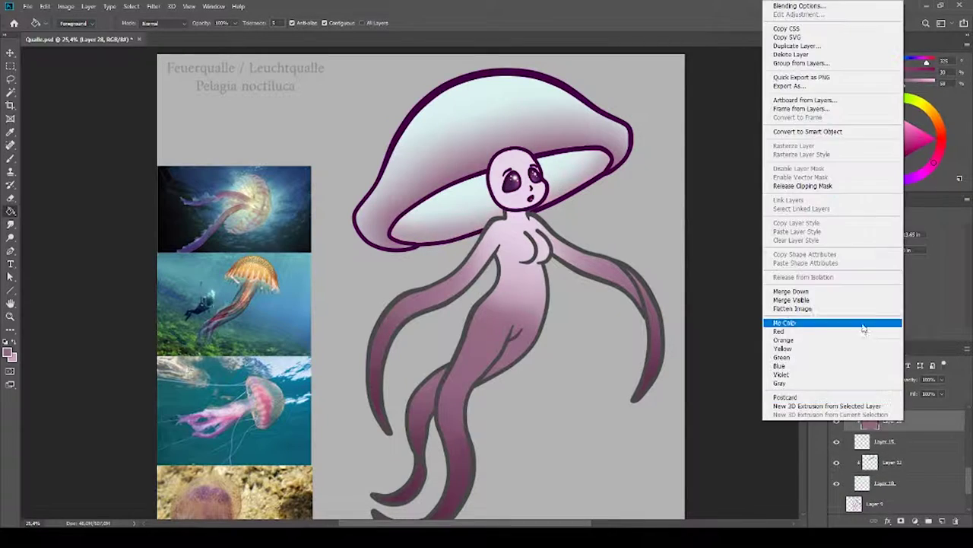
{"action": "key", "text": "alt"}
{"action": "key", "text": "g"}
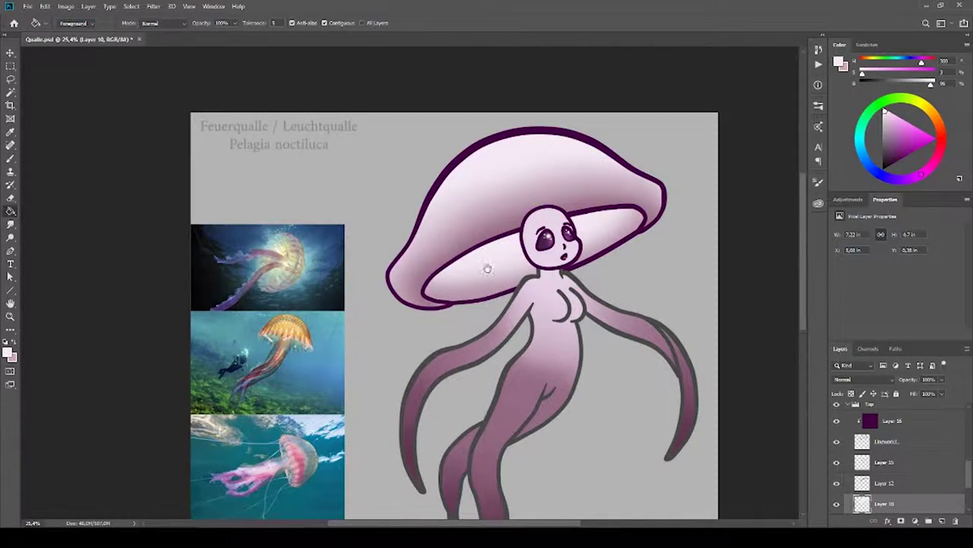
- Recolour the base fills of the body and head with a lighter lilac matching the cap
{"action": "scroll", "coordinate": [560, 278], "scroll_direction": "down", "scroll_amount": 3}
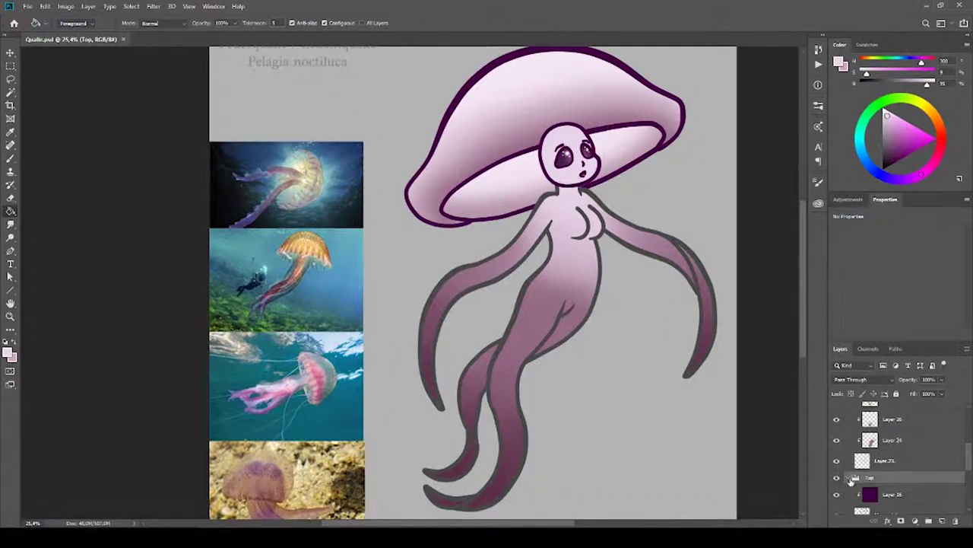
{"action": "key", "text": "w"}
{"action": "left_click", "coordinate": [567, 216]}
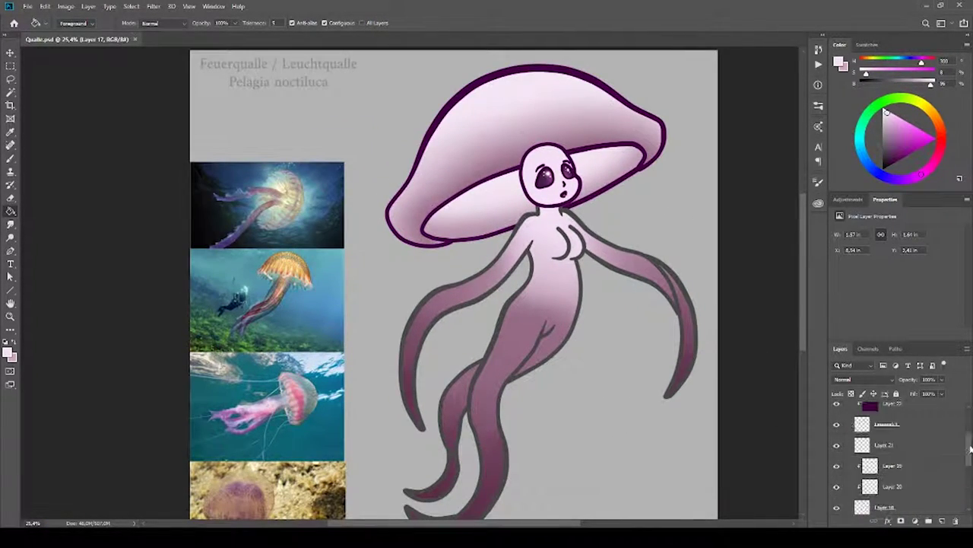
- Delete the outer cap's shading layer in the Top group and clear the outer cap's base fill from Layer 18
{"action": "left_click_drag", "start_coordinate": [970, 449], "coordinate": [970, 430]}
{"action": "left_click", "coordinate": [890, 462]}
{"action": "key", "text": "Delete"}
{"action": "left_click", "coordinate": [439, 200]}
{"action": "key", "text": "w"}
{"action": "left_click", "coordinate": [472, 233]}
{"action": "key", "text": "e"}
{"action": "right_click", "coordinate": [452, 263]}
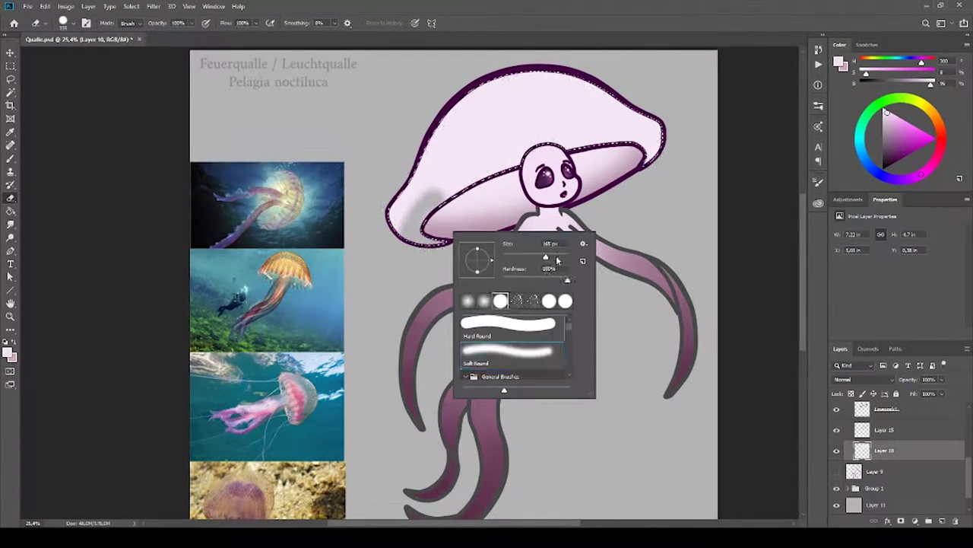
{"action": "key", "text": "Delete"}
- Erase the outer cap outline from Linework1 in the Top group, leaving only the underside's ellipse
{"action": "left_click", "coordinate": [836, 408]}
{"action": "left_click", "coordinate": [886, 408]}
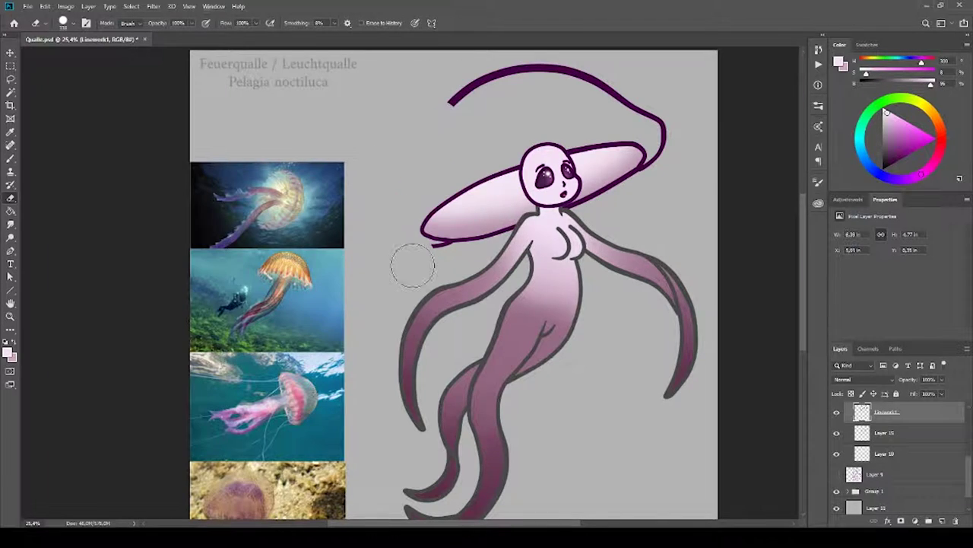
{"action": "scroll", "coordinate": [412, 261], "scroll_direction": "up", "scroll_amount": 3}
{"action": "scroll", "coordinate": [456, 278], "scroll_direction": "down", "scroll_amount": 2}
{"action": "scroll", "coordinate": [619, 370], "scroll_direction": "down", "scroll_amount": 2}
{"action": "scroll", "coordinate": [639, 269], "scroll_direction": "down", "scroll_amount": 1}
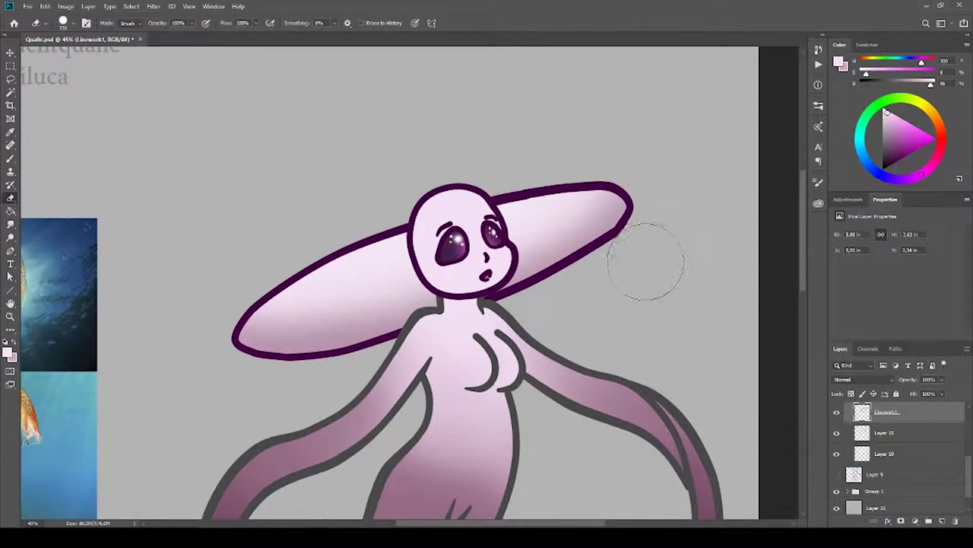
- Repair the outline at the right end of the underside's ellipse with a black brush at 100% opacity
{"action": "scroll", "coordinate": [647, 243], "scroll_direction": "up", "scroll_amount": 2}
{"action": "key", "text": "b"}
{"action": "left_click", "coordinate": [573, 233], "text": "alt"}
{"action": "right_click", "coordinate": [594, 210]}
{"action": "right_click", "coordinate": [613, 236]}
{"action": "key", "text": "0"}
{"action": "left_click", "coordinate": [837, 480]}
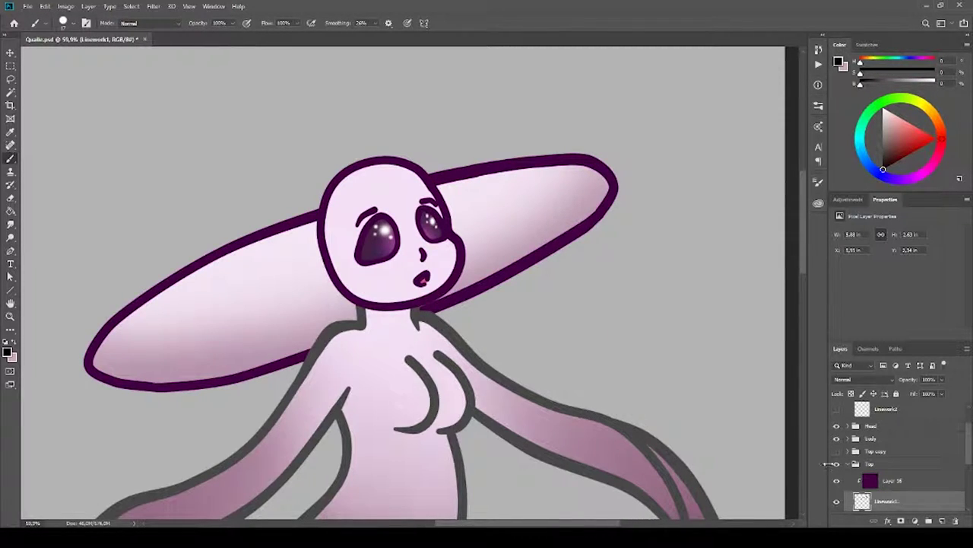
- Rename the Top group Cap behind
{"action": "double_click", "coordinate": [848, 461]}
{"action": "key", "text": "Escape"}
{"action": "double_click", "coordinate": [871, 463]}
{"action": "key", "text": "Return"}
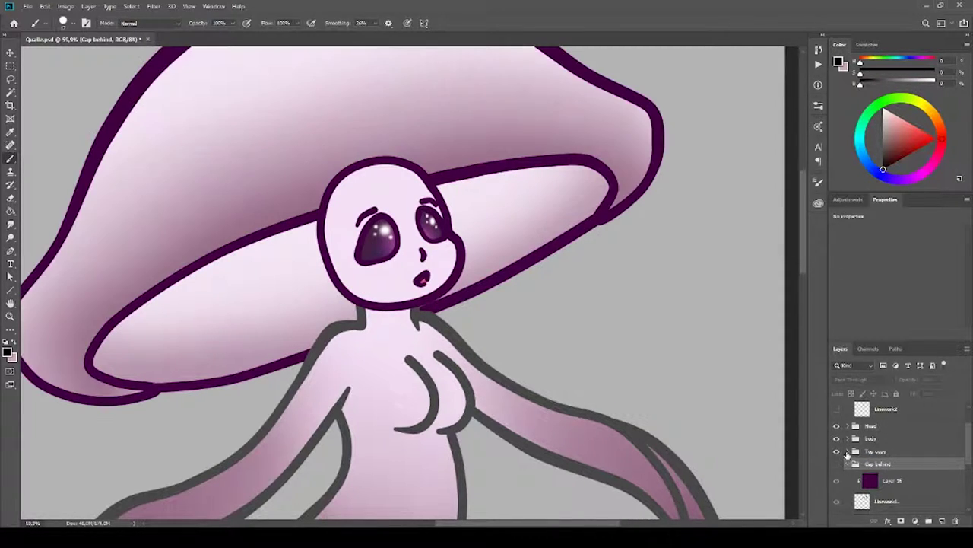
- Select the cap's underside in the Top copy group and delete it, keeping the outer cap
{"action": "key", "text": "w"}
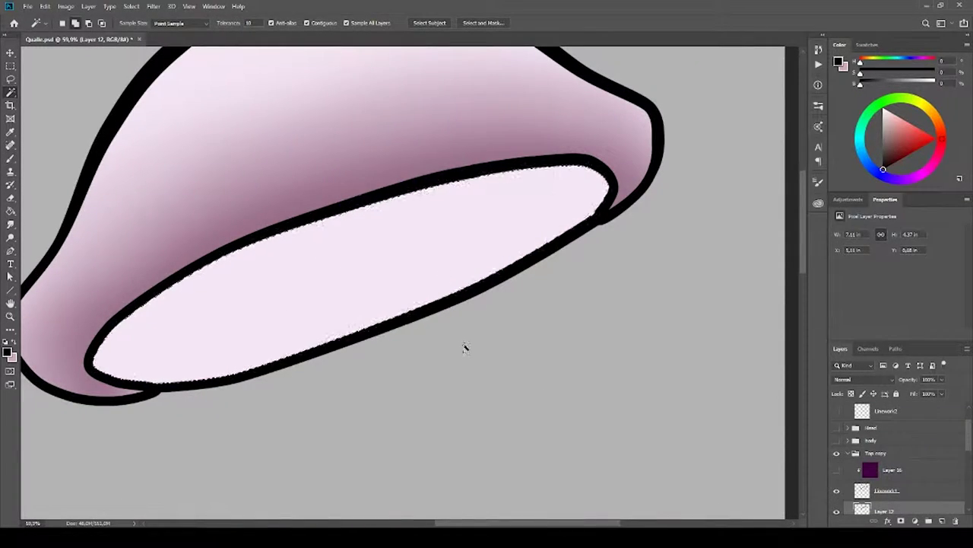
{"action": "left_click", "coordinate": [463, 345]}
{"action": "key", "text": "e"}
{"action": "key", "text": "Delete"}
{"action": "key", "text": "ctrl+z"}
{"action": "key", "text": "Delete"}
{"action": "scroll", "coordinate": [507, 167], "scroll_direction": "up", "scroll_amount": 5}
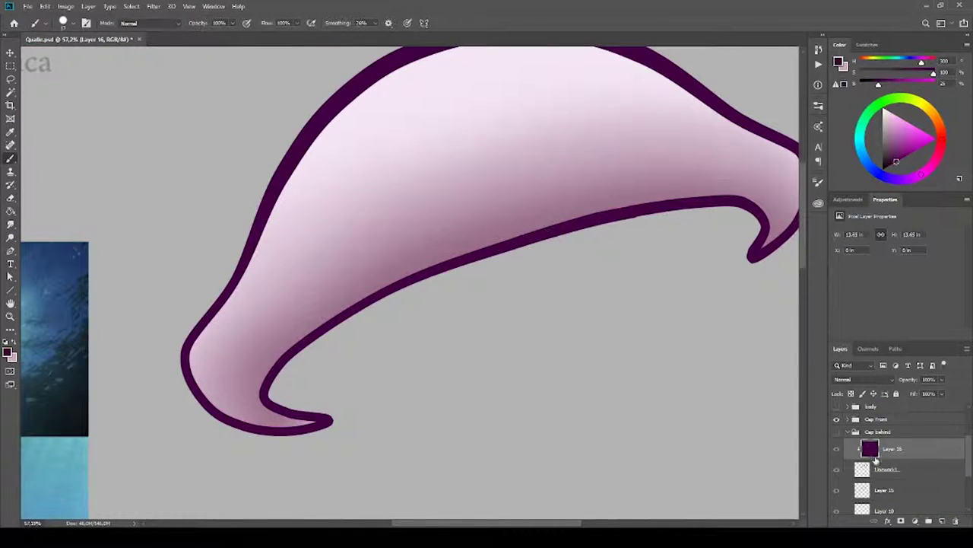
- Show the Linework2 hair linework over the coloured figure
{"action": "left_click", "coordinate": [837, 447]}
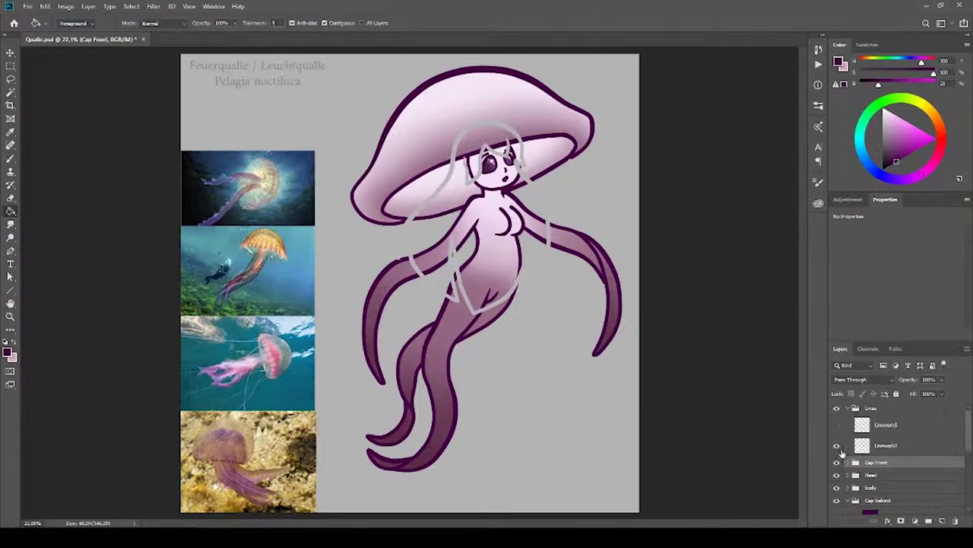
- Hide the hair linework, show the tentacle linework and place it in a new group named Tentacels
{"action": "left_click", "coordinate": [837, 446]}
{"action": "left_click", "coordinate": [837, 424]}
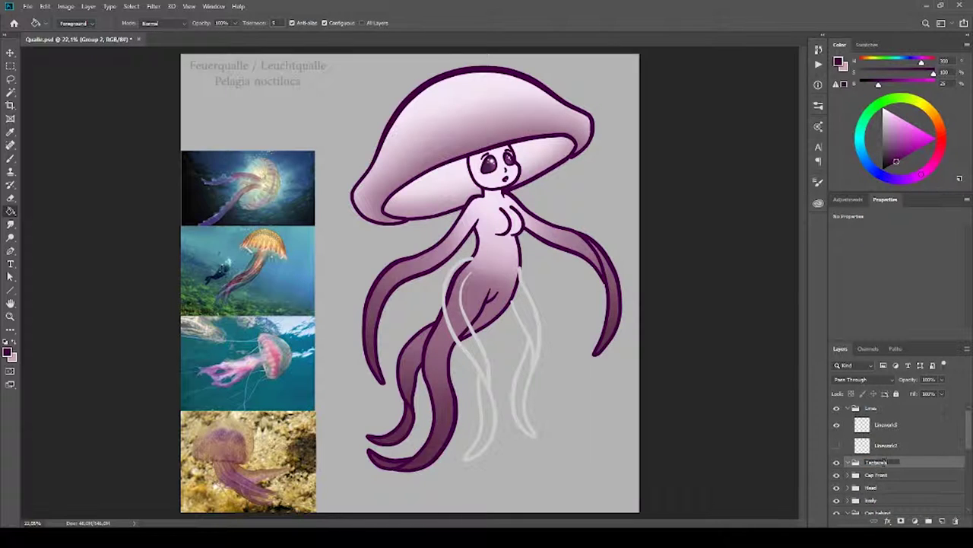
{"action": "left_click_drag", "start_coordinate": [879, 462], "coordinate": [872, 464]}
{"action": "key", "text": "b"}
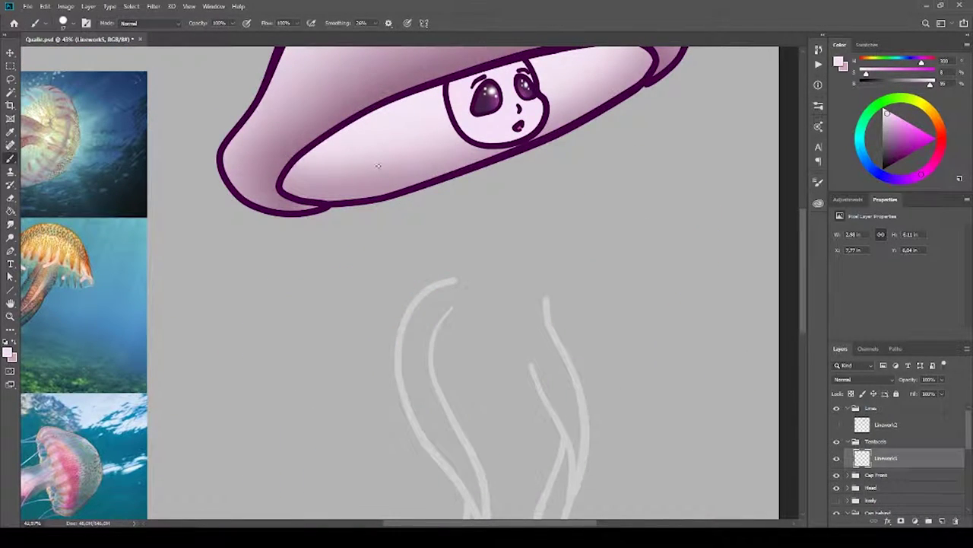
{"action": "left_click_drag", "start_coordinate": [911, 475], "coordinate": [911, 480]}
- Fill the two new tentacles with pale pink on a new layer beneath their linework
{"action": "scroll", "coordinate": [533, 282], "scroll_direction": "down", "scroll_amount": 3}
{"action": "key", "text": "ctrl+minus"}
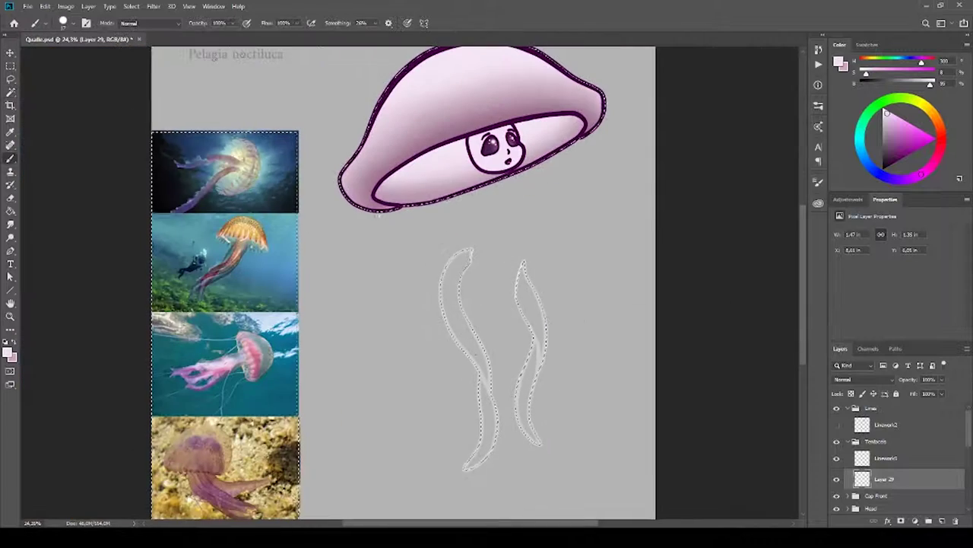
{"action": "left_click_drag", "start_coordinate": [537, 271], "coordinate": [535, 438]}
{"action": "key", "text": "ctrl+d"}
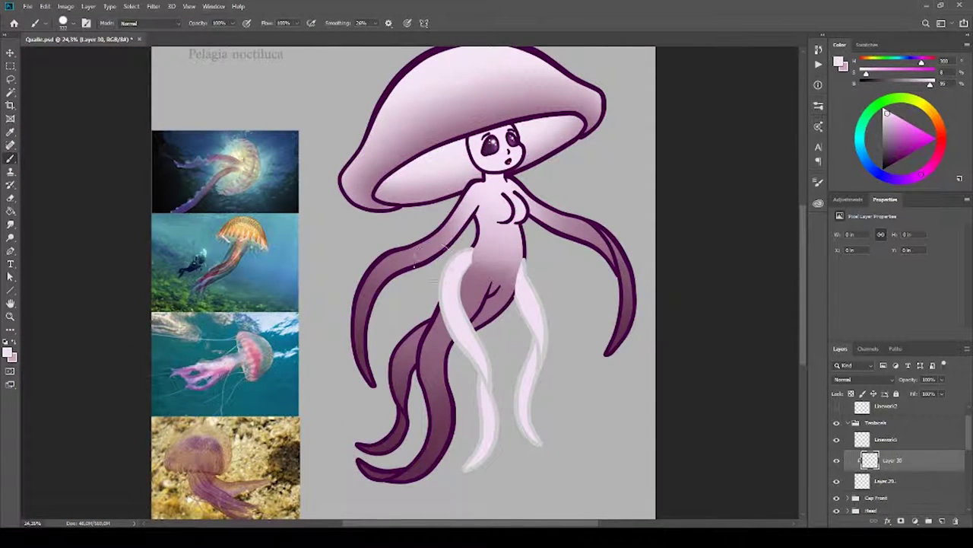
- Paint mauve shading along the new tentacles on a clipped layer with a soft brush at 79% opacity
{"action": "right_click", "coordinate": [541, 278]}
{"action": "left_click", "coordinate": [899, 436]}
{"action": "left_click", "coordinate": [881, 473]}
{"action": "left_click_drag", "start_coordinate": [460, 262], "coordinate": [486, 395]}
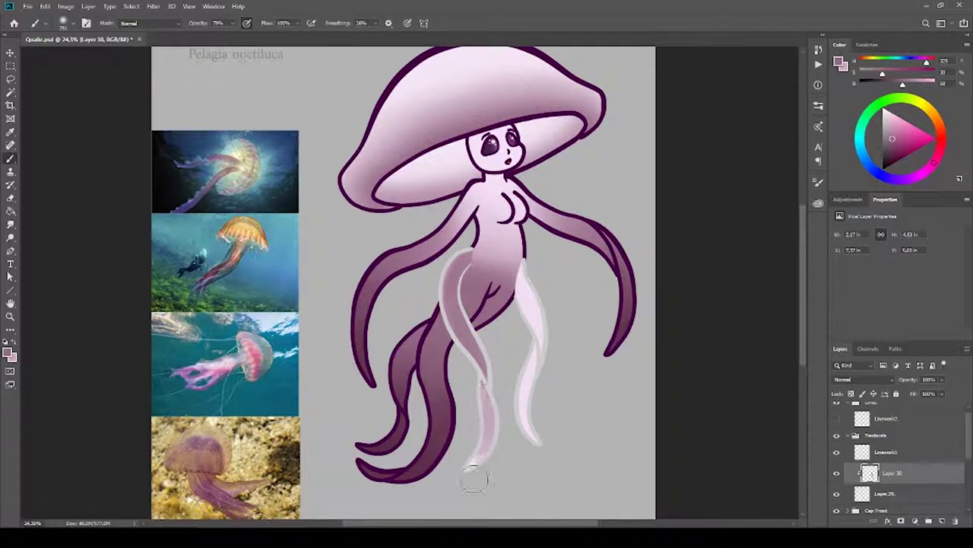
- Blend the tentacle tops into the hips and darken their lower parts with deep plum on another clipped layer
{"action": "scroll", "coordinate": [570, 278], "scroll_direction": "up", "scroll_amount": 3}
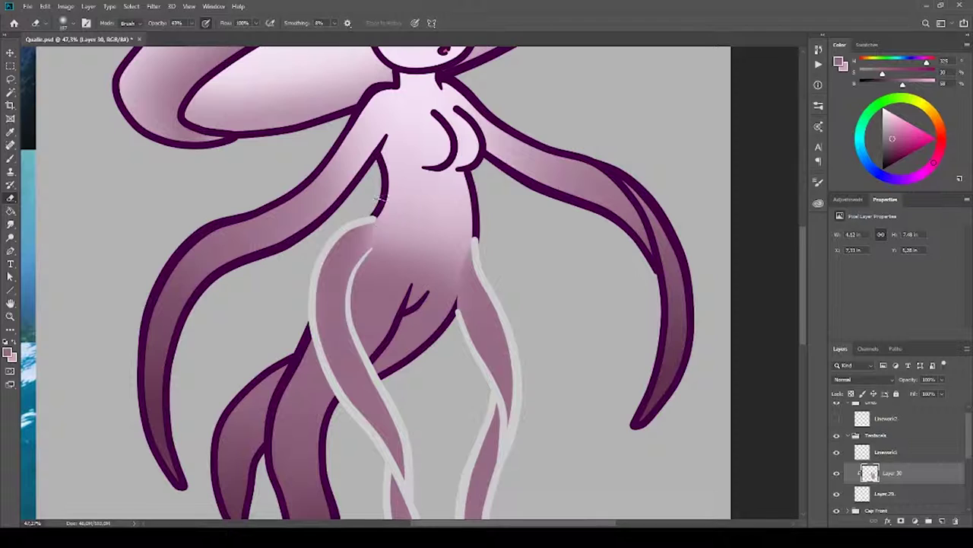
{"action": "key", "text": "b"}
{"action": "scroll", "coordinate": [369, 270], "scroll_direction": "down", "scroll_amount": 2}
{"action": "scroll", "coordinate": [417, 251], "scroll_direction": "down", "scroll_amount": 2}
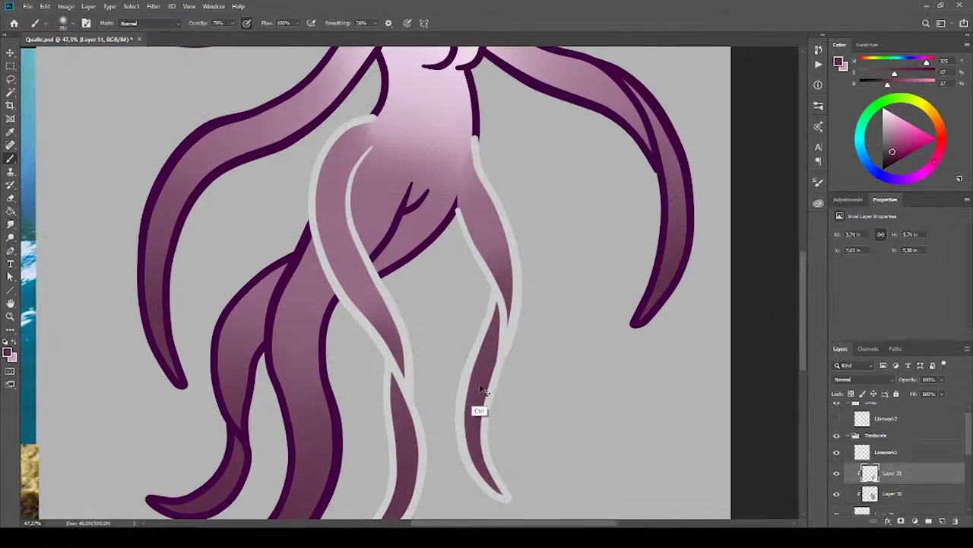
- Duplicate the Tentacels group and erase the left tentacle's linework and colour from the copy
{"action": "double_click", "coordinate": [857, 436]}
{"action": "left_click", "coordinate": [873, 457]}
{"action": "key", "text": "e"}
{"action": "mouse_move", "coordinate": [475, 140]}
{"action": "left_mouse_down"}
{"action": "mouse_move", "coordinate": [506, 357]}
{"action": "mouse_move", "coordinate": [486, 468]}
{"action": "left_mouse_up"}
{"action": "key", "text": "ctrl+z"}
{"action": "key", "text": "ctrl+z"}
{"action": "key", "text": "ctrl+z"}
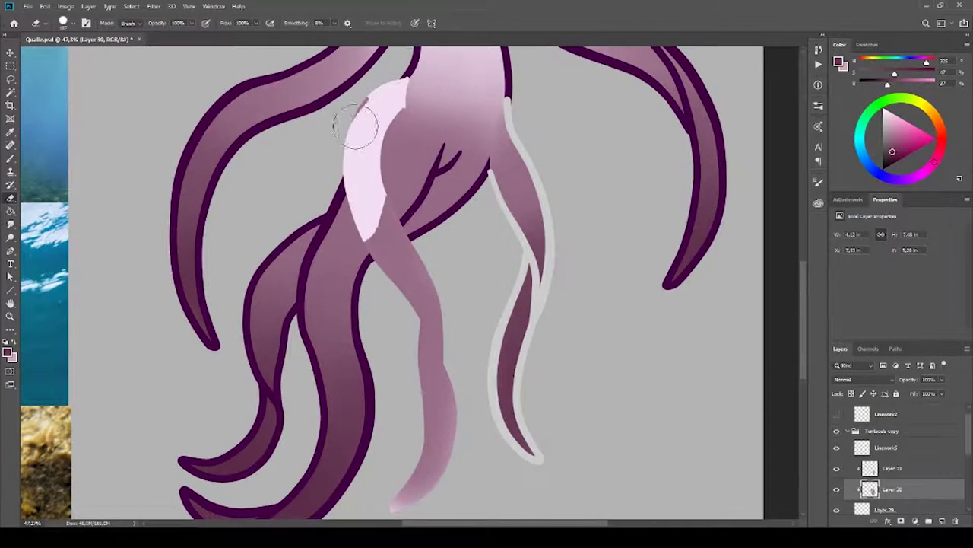
- Recolour the tentacle linework dark purple, sampled from the body outline, with a filled layer above it
{"action": "left_click", "coordinate": [855, 430]}
{"action": "left_click", "coordinate": [855, 424]}
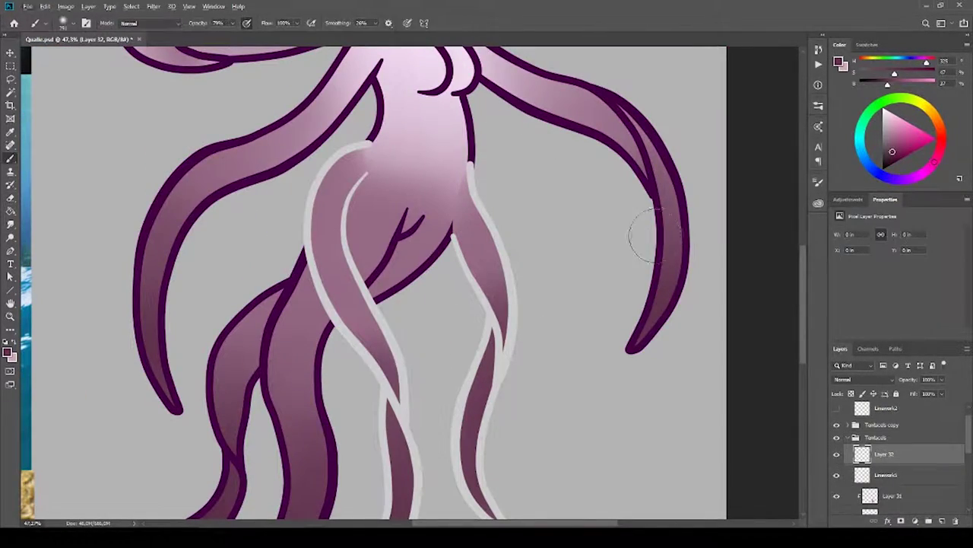
{"action": "key", "text": "g"}
{"action": "left_click", "coordinate": [659, 217]}
{"action": "left_click", "coordinate": [606, 400]}
{"action": "left_click", "coordinate": [854, 426]}
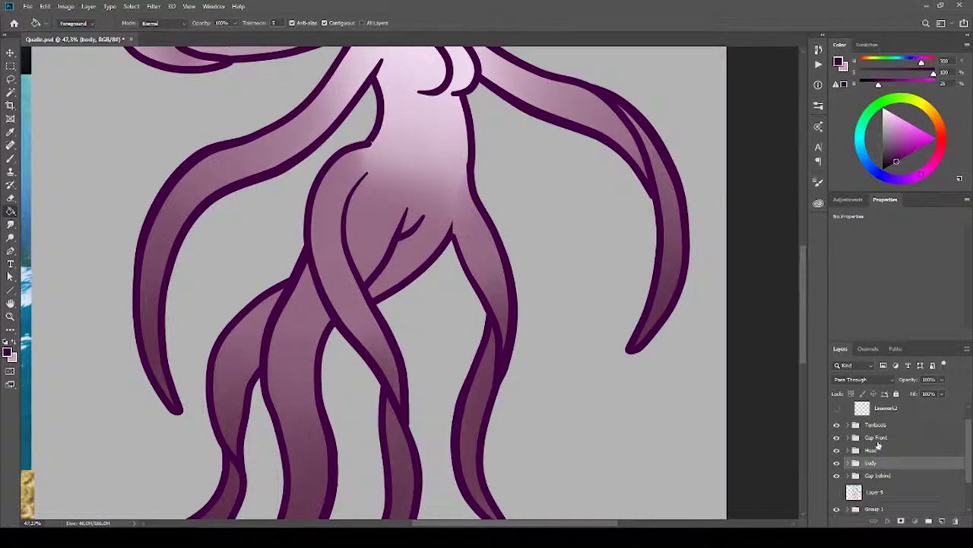
- Rename the Lines group Hair and add a new layer in it, with strong blue as the brush colour
{"action": "left_click", "coordinate": [470, 23]}
{"action": "left_click", "coordinate": [894, 427]}
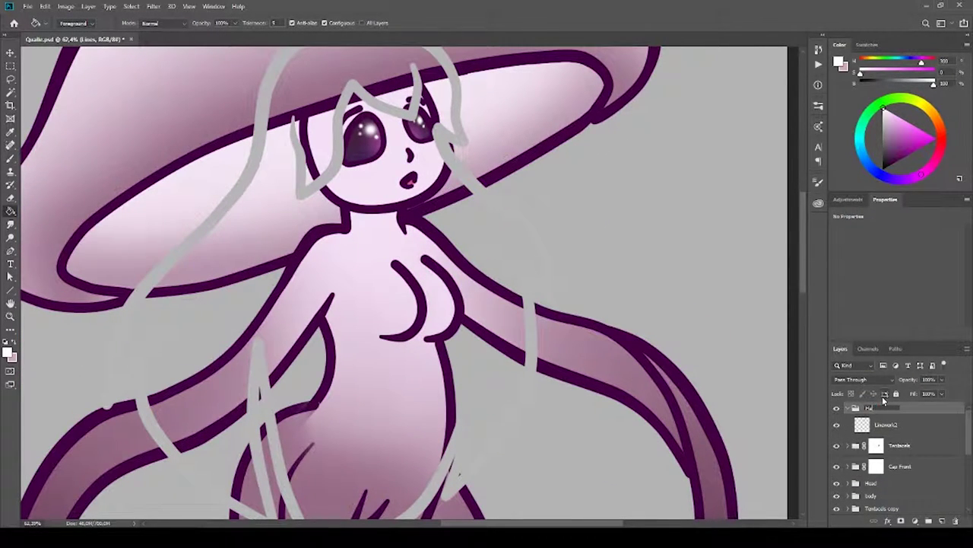
{"action": "left_click", "coordinate": [923, 139]}
{"action": "key", "text": "b"}
{"action": "key", "text": "ctrl+z"}
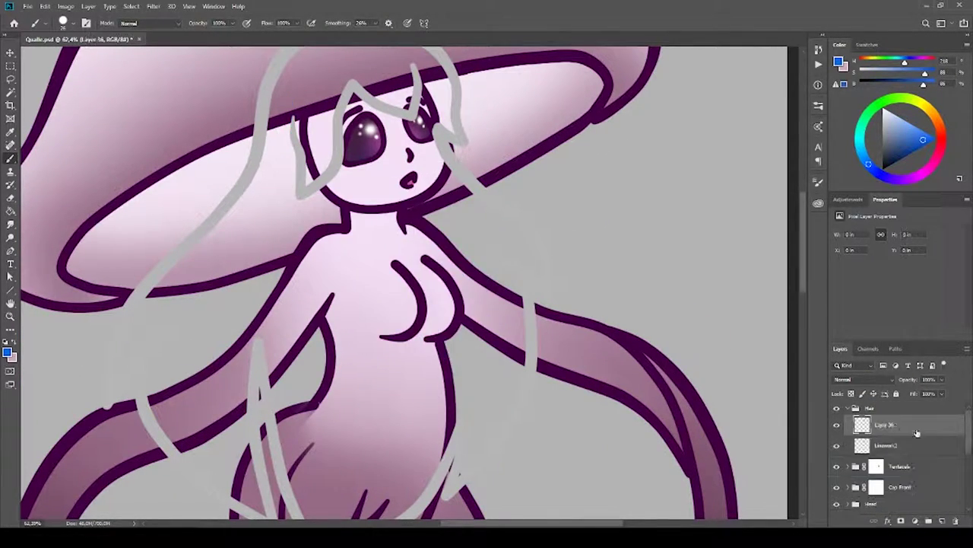
{"action": "left_click", "coordinate": [942, 521]}
- Block in the hair on top of the head with blue beneath the linework, using a larger brush
{"action": "left_click_drag", "start_coordinate": [380, 303], "coordinate": [411, 289]}
{"action": "right_click", "coordinate": [473, 300]}
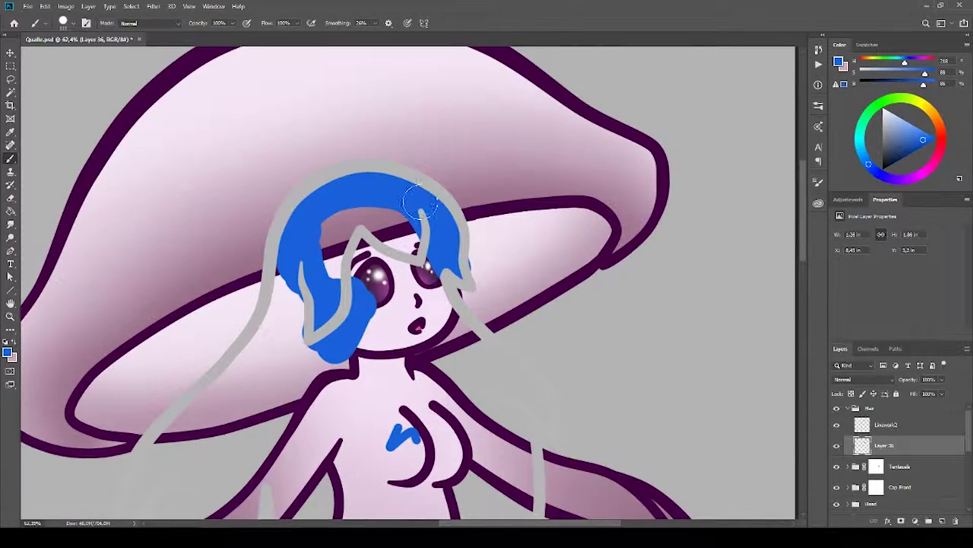
{"action": "right_click", "coordinate": [552, 283]}
{"action": "key", "text": "Return"}
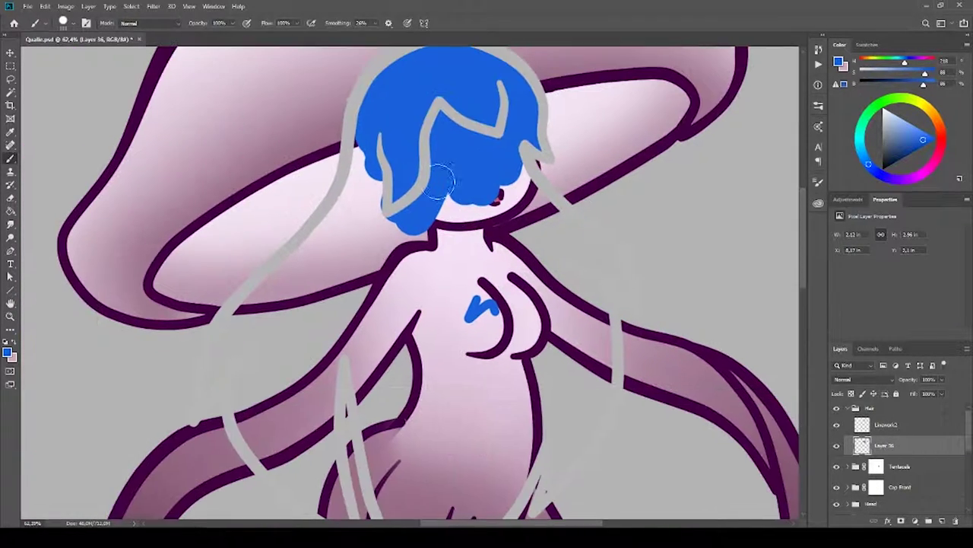
- Fill the long hair strands on the figure's left side with blue down to their pointed tips
{"action": "left_click_drag", "start_coordinate": [441, 177], "coordinate": [256, 347]}
{"action": "scroll", "coordinate": [411, 289], "scroll_direction": "down", "scroll_amount": 3}
{"action": "left_click_drag", "start_coordinate": [358, 220], "coordinate": [349, 358]}
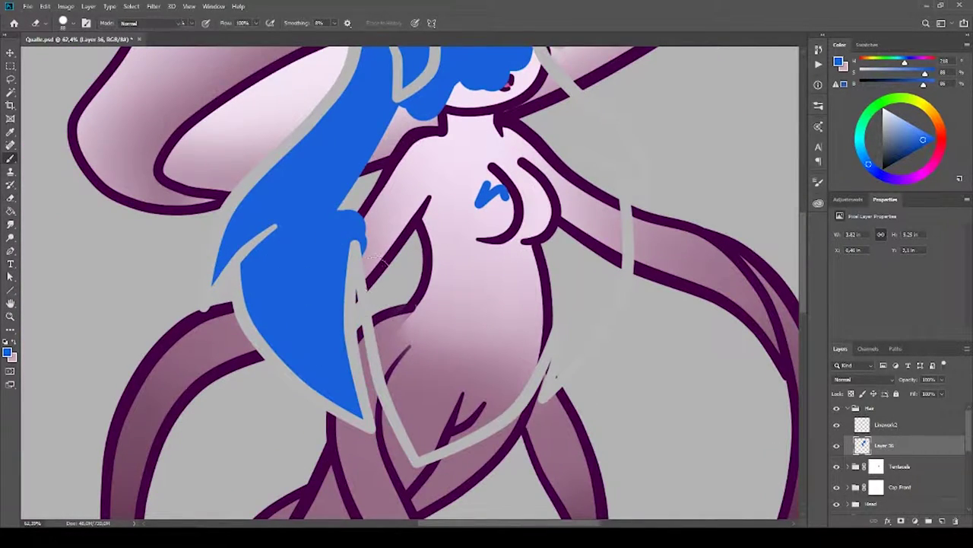
{"action": "left_click_drag", "start_coordinate": [426, 441], "coordinate": [566, 274]}
- Fill the remaining hair across the torso and right side with blue, keeping within the linework
{"action": "key", "text": "b"}
{"action": "scroll", "coordinate": [362, 428], "scroll_direction": "down", "scroll_amount": 2}
{"action": "mouse_move", "coordinate": [361, 428]}
{"action": "left_mouse_down"}
{"action": "mouse_move", "coordinate": [387, 322]}
{"action": "mouse_move", "coordinate": [457, 261]}
{"action": "left_mouse_up"}
{"action": "scroll", "coordinate": [525, 424], "scroll_direction": "up", "scroll_amount": 2}
{"action": "key", "text": "e"}
{"action": "key", "text": "b"}
{"action": "left_click_drag", "start_coordinate": [494, 357], "coordinate": [461, 238]}
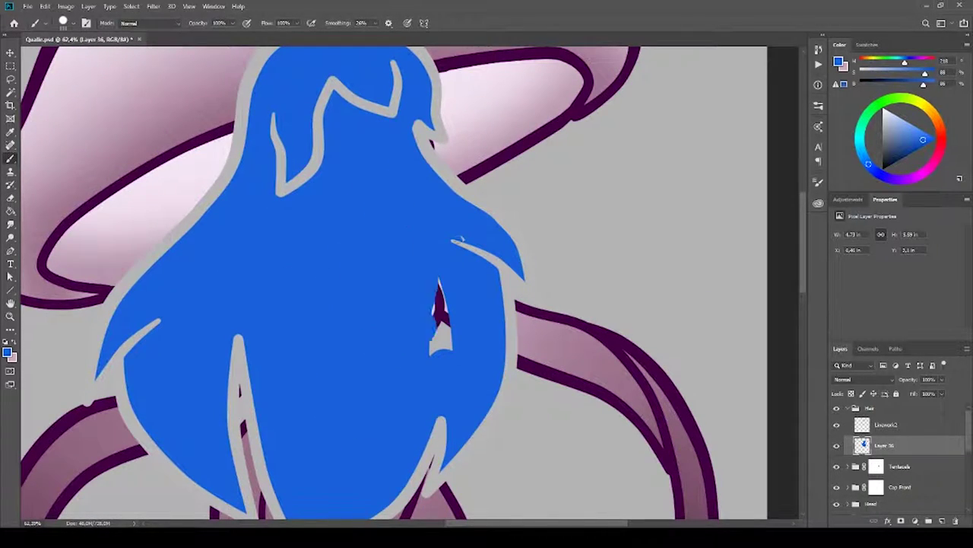
- Move the Hair group beneath the body group and recolour its fill light pink with a Hue/Saturation adjustment
{"action": "key", "text": "ctrl+0"}
{"action": "left_click", "coordinate": [848, 409]}
{"action": "left_click_drag", "start_coordinate": [871, 408], "coordinate": [888, 480]}
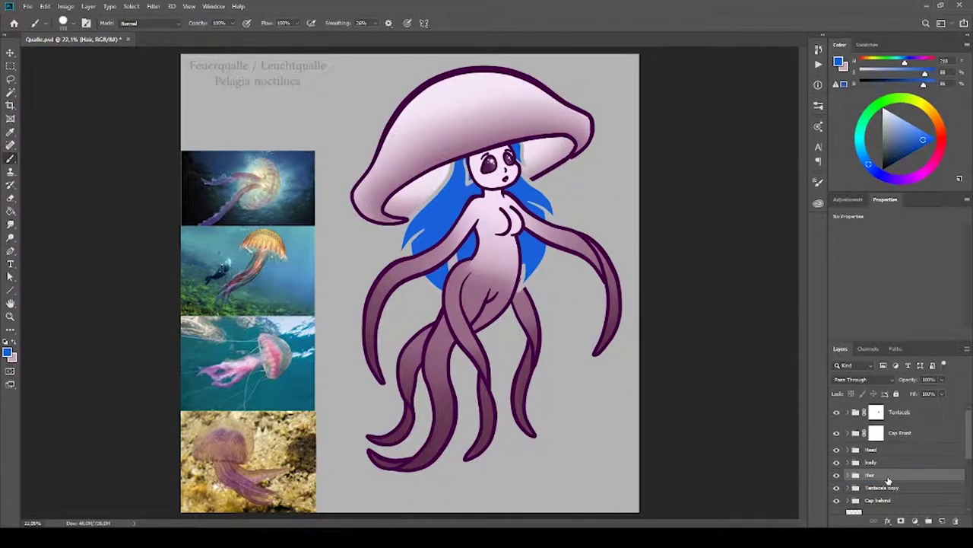
{"action": "scroll", "coordinate": [460, 304], "scroll_direction": "up", "scroll_amount": 3}
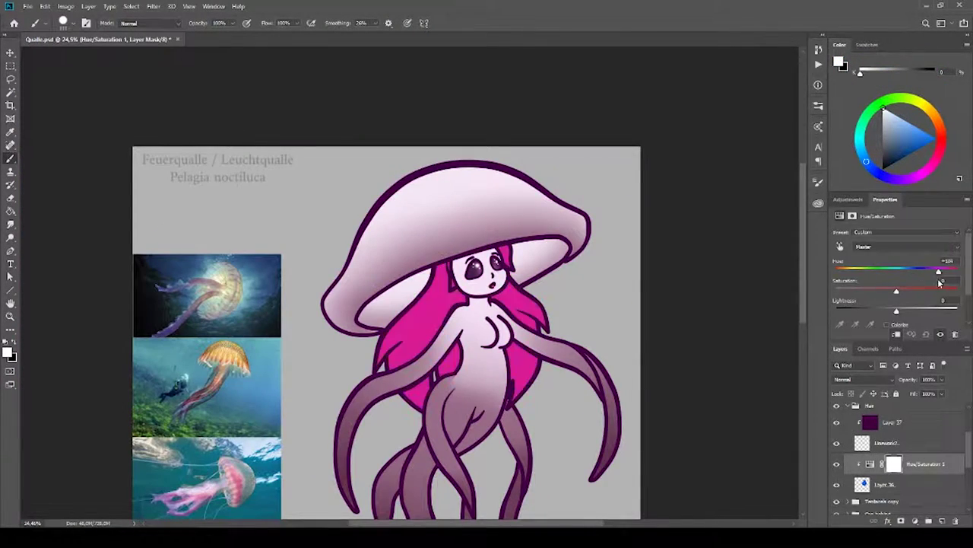
{"action": "left_click_drag", "start_coordinate": [897, 308], "coordinate": [908, 312]}
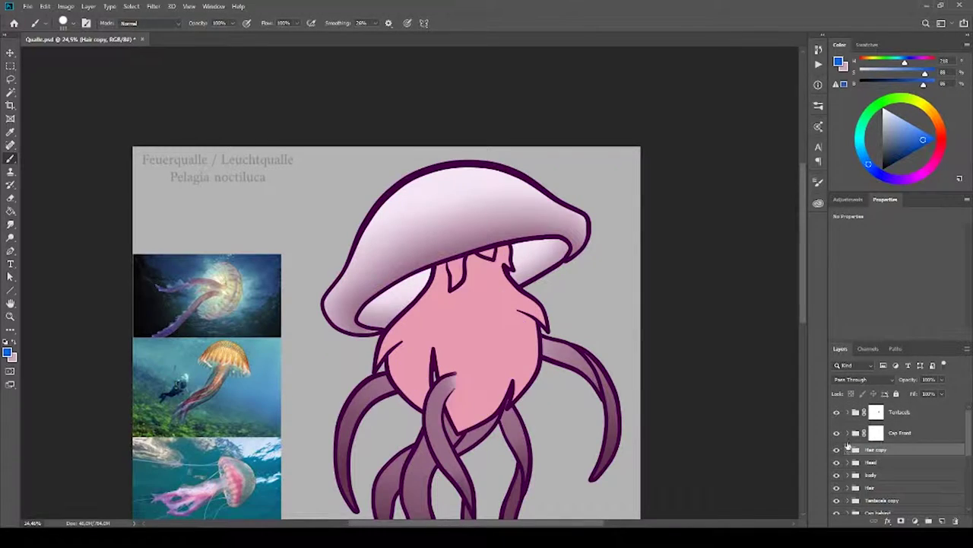
- Hide the Cap Front group and erase the Hair copy group's pink fill over the face and body, keeping the fringe
{"action": "scroll", "coordinate": [479, 281], "scroll_direction": "up", "scroll_amount": 3}
{"action": "left_click", "coordinate": [837, 431]}
{"action": "left_click", "coordinate": [837, 449]}
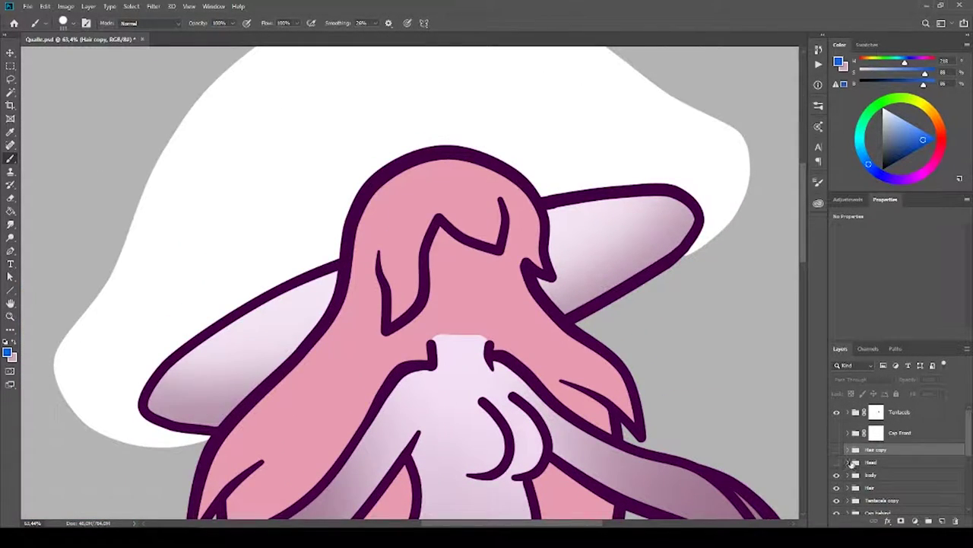
{"action": "left_click", "coordinate": [849, 449]}
{"action": "left_click", "coordinate": [882, 466]}
{"action": "key", "text": "e"}
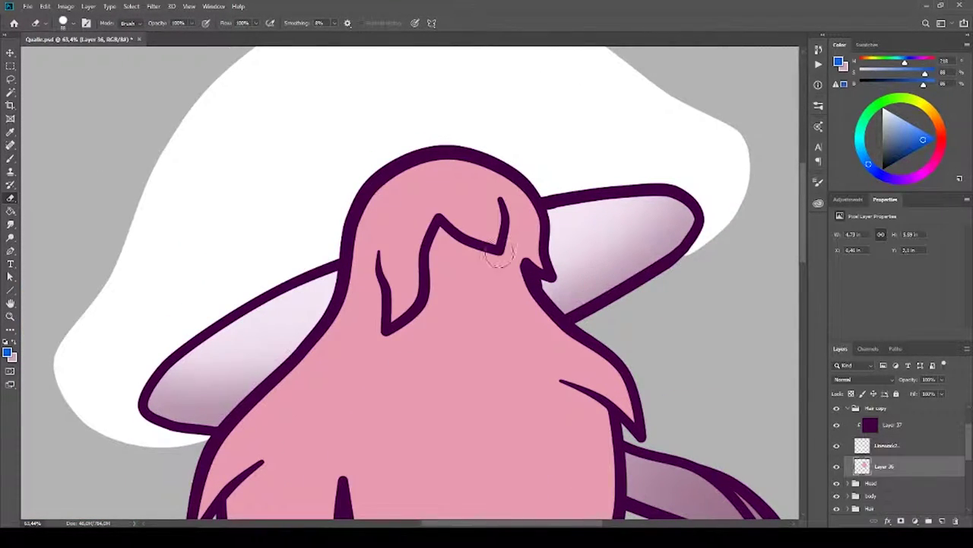
{"action": "left_click_drag", "start_coordinate": [503, 215], "coordinate": [487, 268]}
{"action": "scroll", "coordinate": [517, 205], "scroll_direction": "down", "scroll_amount": 5}
{"action": "left_click_drag", "start_coordinate": [487, 304], "coordinate": [532, 426]}
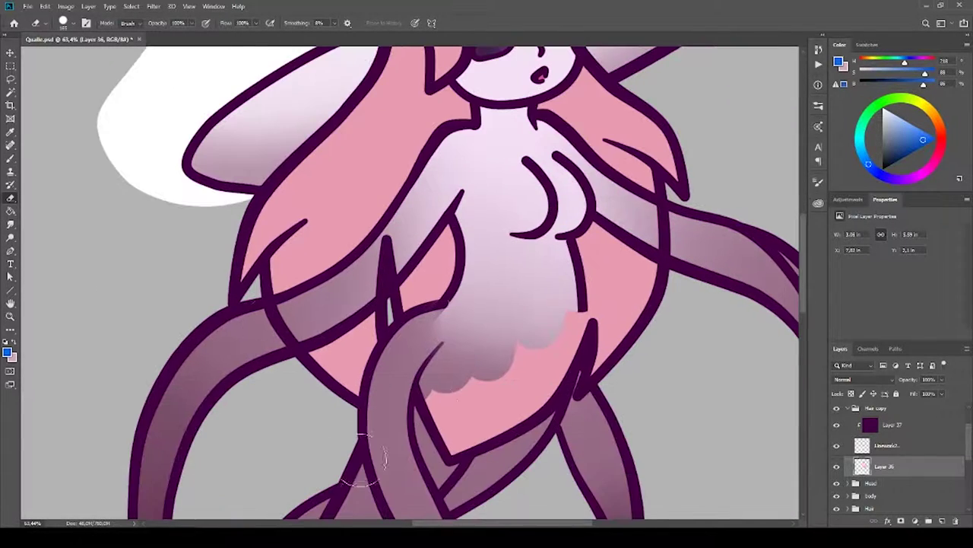
- Erase the Hair copy group's linework where it crosses the arms and body, and clean up leftover fill
{"action": "left_click", "coordinate": [883, 445]}
{"action": "scroll", "coordinate": [564, 226], "scroll_direction": "up", "scroll_amount": 4}
{"action": "scroll", "coordinate": [564, 227], "scroll_direction": "down", "scroll_amount": 6}
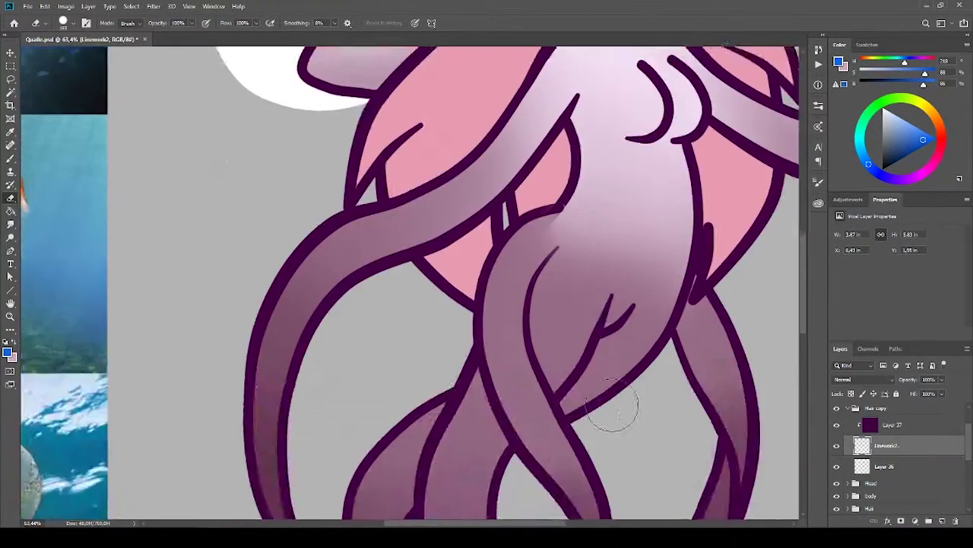
{"action": "scroll", "coordinate": [609, 304], "scroll_direction": "down", "scroll_amount": 6}
{"action": "left_click", "coordinate": [882, 465]}
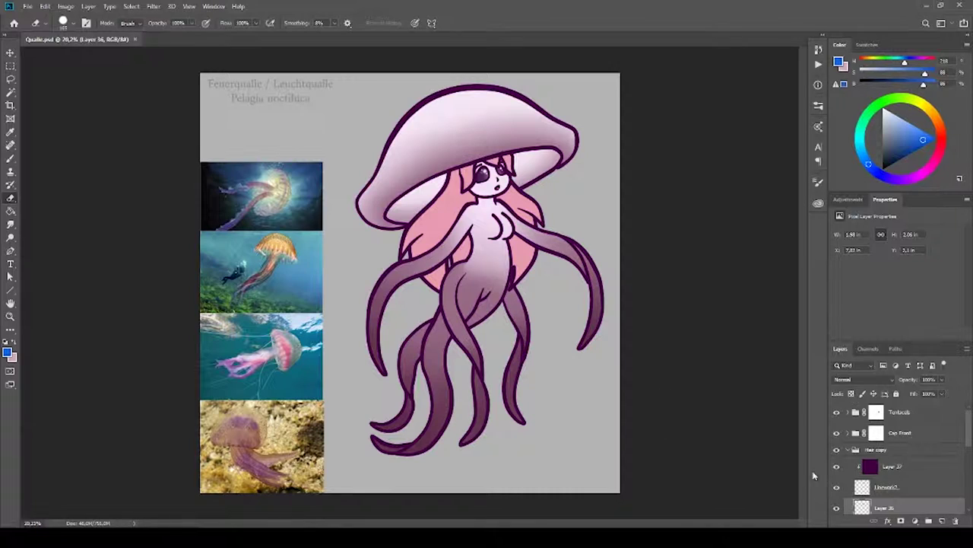
- Shade the hair with deeper pink on a new clipped layer in the Hair group, using a soft brush at 48% opacity
{"action": "key", "text": "ctrl+shift+alt+n"}
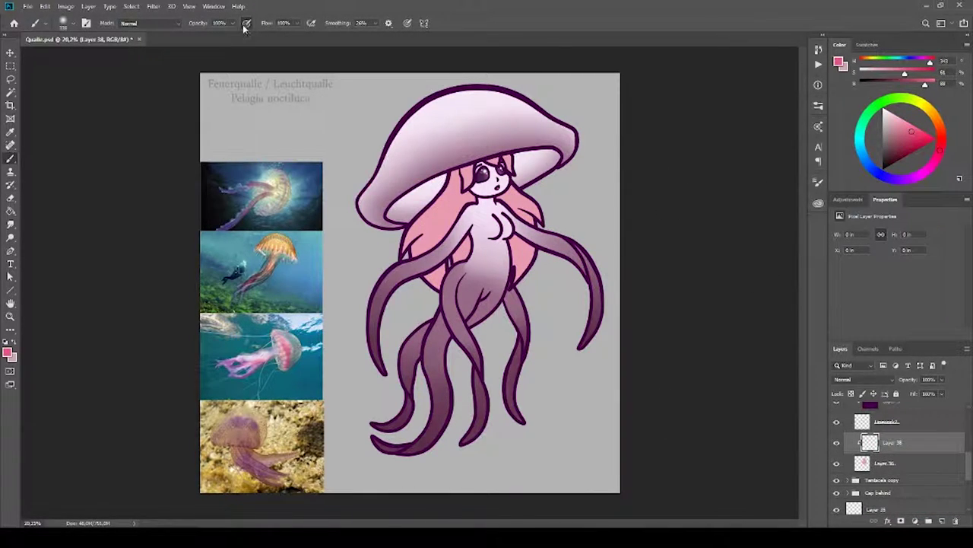
{"action": "key", "text": "4"}
{"action": "key", "text": "8"}
{"action": "key", "text": "shift+alt+m"}
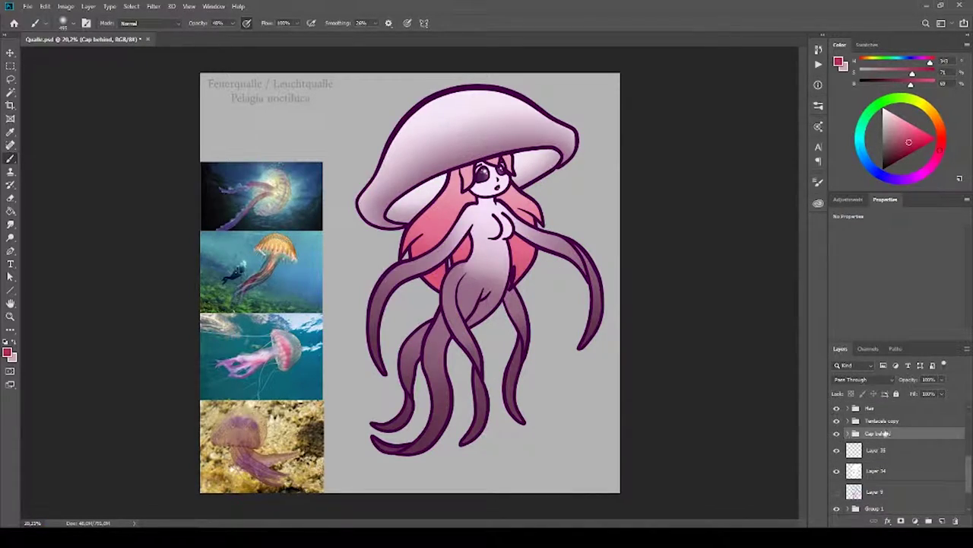
- Replace the old backing layers behind the figure with a new layer filled white inside the figure's silhouette
{"action": "left_click", "coordinate": [882, 454]}
{"action": "left_click", "coordinate": [854, 451], "text": "ctrl"}
{"action": "key", "text": "m"}
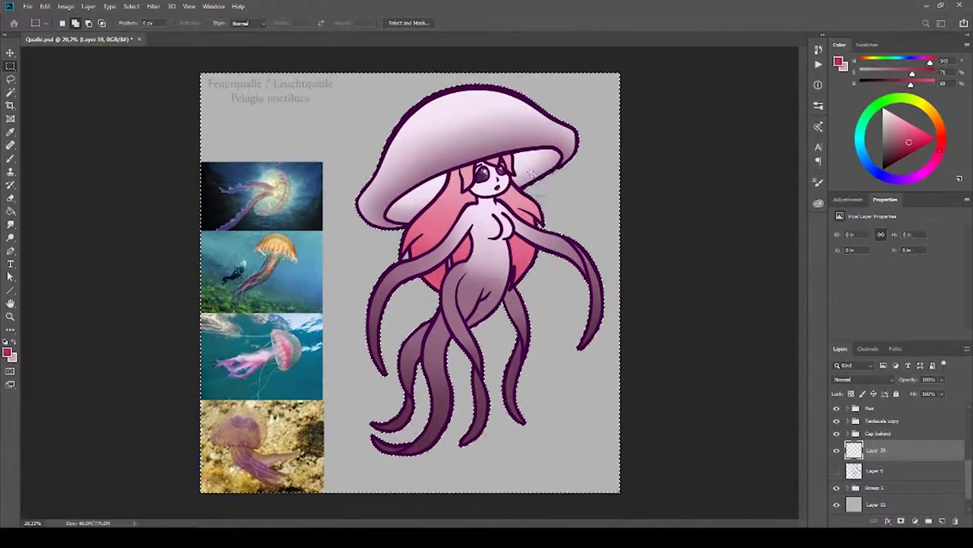
{"action": "scroll", "coordinate": [419, 327], "scroll_direction": "up", "scroll_amount": 5}
{"action": "scroll", "coordinate": [420, 327], "scroll_direction": "down", "scroll_amount": 5}
{"action": "key", "text": "g"}
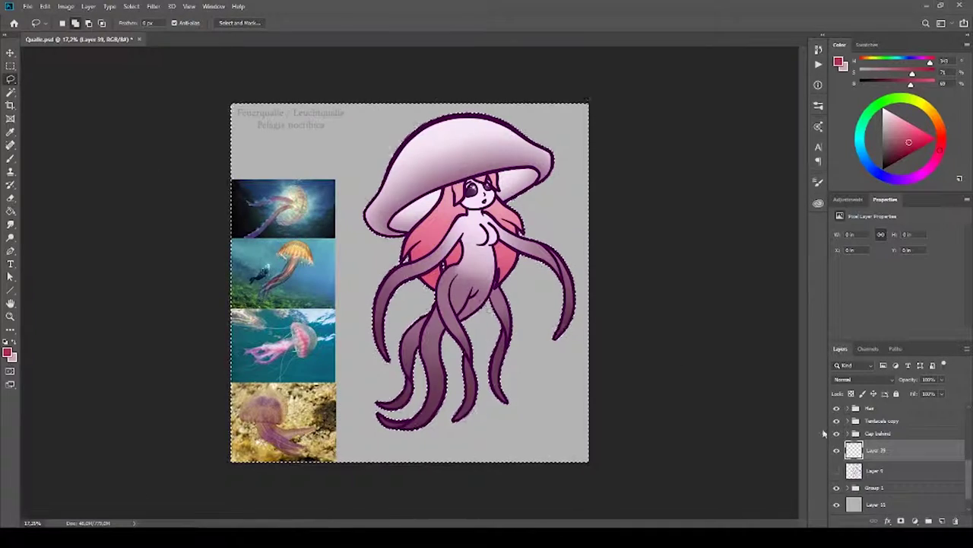
{"action": "key", "text": "x"}
- Add a layer mask to the Hair group and paint it with a soft brush to fade the hair towards its ends
{"action": "left_click", "coordinate": [884, 409]}
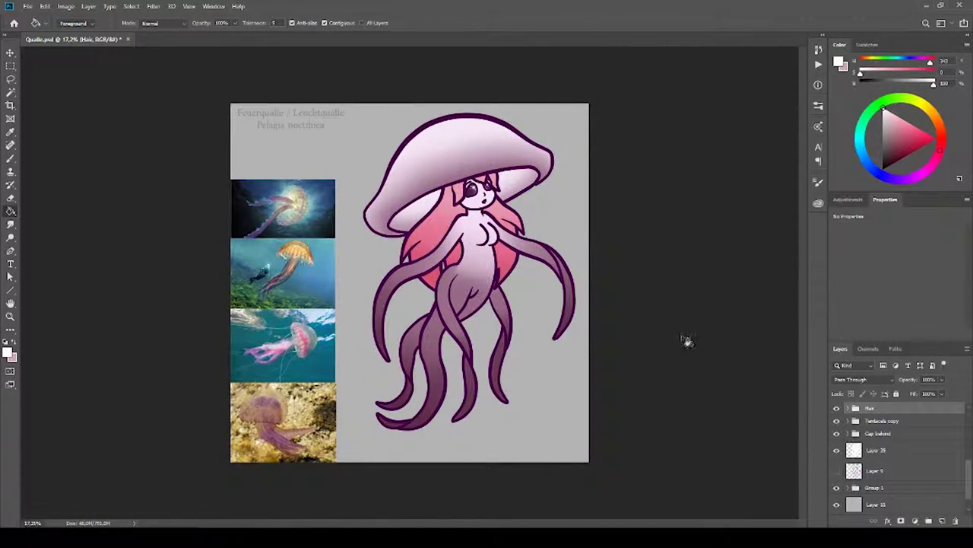
{"action": "left_click", "coordinate": [869, 409]}
{"action": "left_click", "coordinate": [901, 521]}
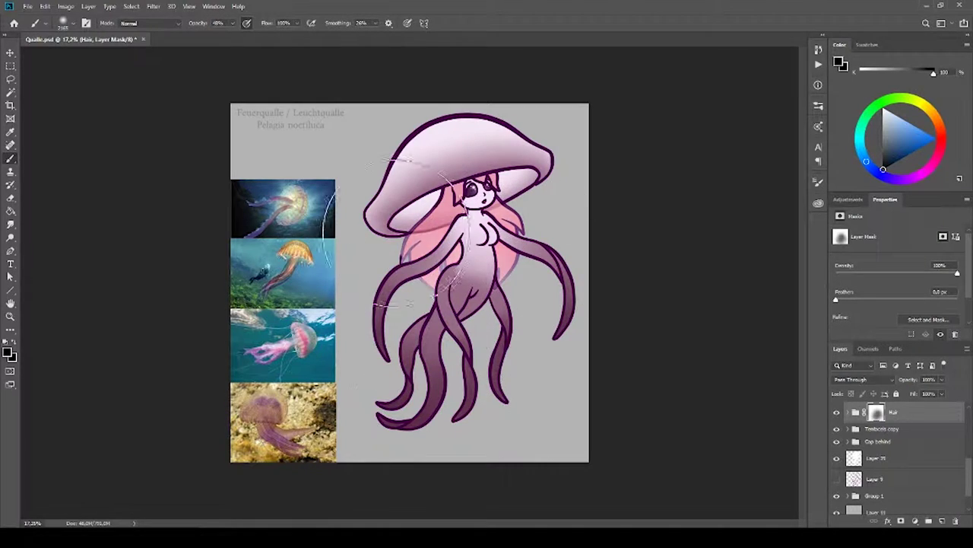
{"action": "left_click_drag", "start_coordinate": [506, 243], "coordinate": [476, 172]}
{"action": "scroll", "coordinate": [506, 342], "scroll_direction": "up", "scroll_amount": 5}
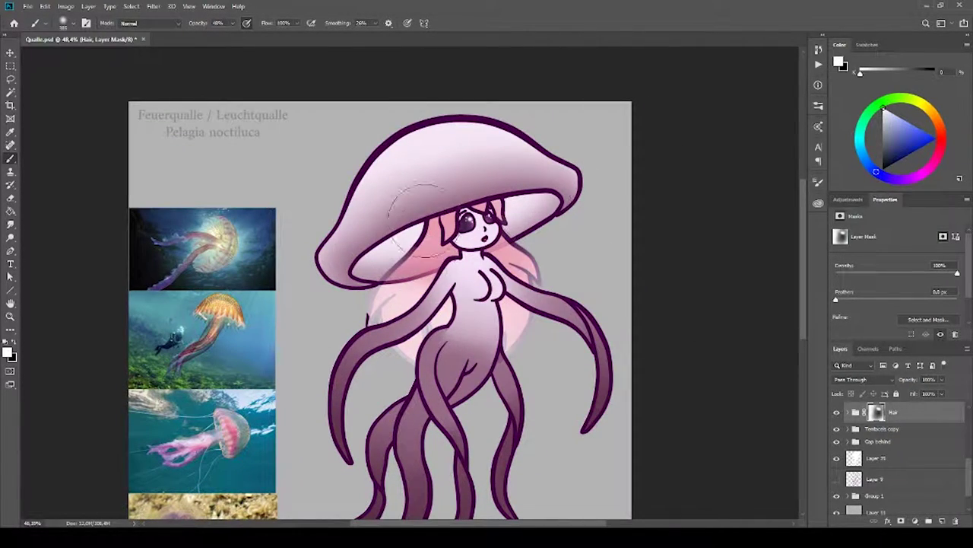
{"action": "key", "text": "x"}
- Erase the stray piece of hair outline above the left arm on the Hair copy group's Linework2 layer
{"action": "left_click", "coordinate": [950, 432]}
{"action": "key", "text": "e"}
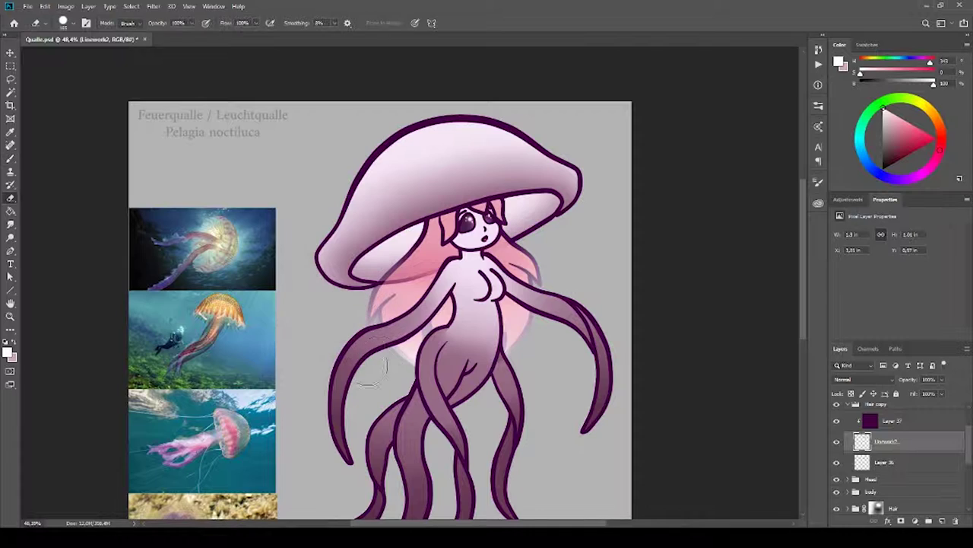
{"action": "scroll", "coordinate": [888, 473], "scroll_direction": "down", "scroll_amount": 2}
- Give the Tentacels copy group a layer mask and paint it black to fade the rear tentacle's lower end
{"action": "left_click", "coordinate": [876, 473]}
{"action": "scroll", "coordinate": [540, 321], "scroll_direction": "down", "scroll_amount": 2}
{"action": "key", "text": "b"}
{"action": "right_click", "coordinate": [460, 359]}
{"action": "key", "text": "Escape"}
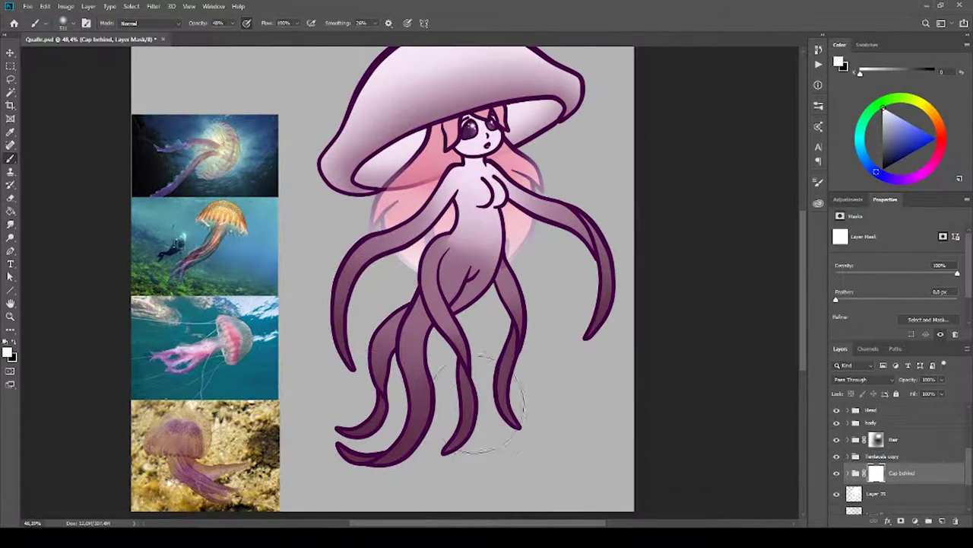
{"action": "left_click_drag", "start_coordinate": [879, 478], "coordinate": [874, 458]}
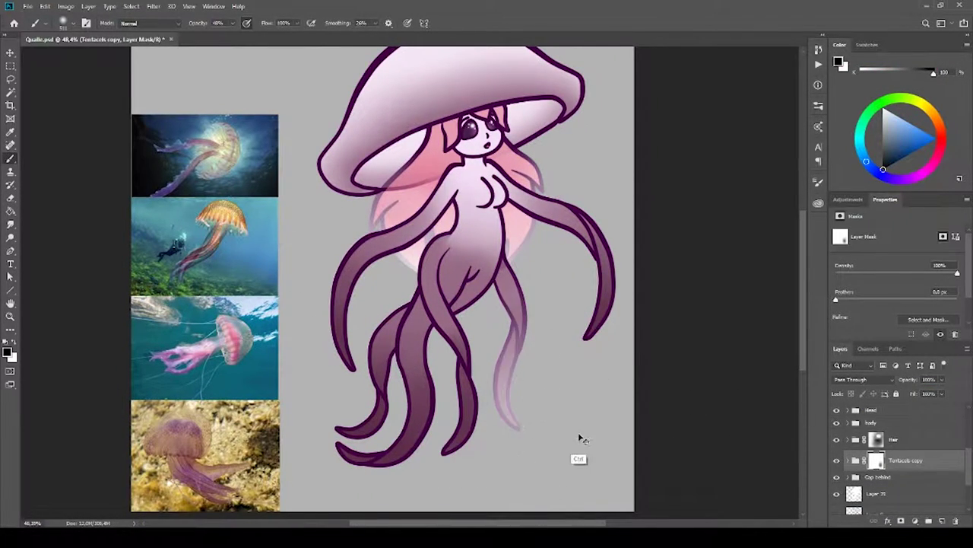
{"action": "scroll", "coordinate": [589, 456], "scroll_direction": "left", "scroll_amount": 2}
{"action": "right_click", "coordinate": [607, 475]}
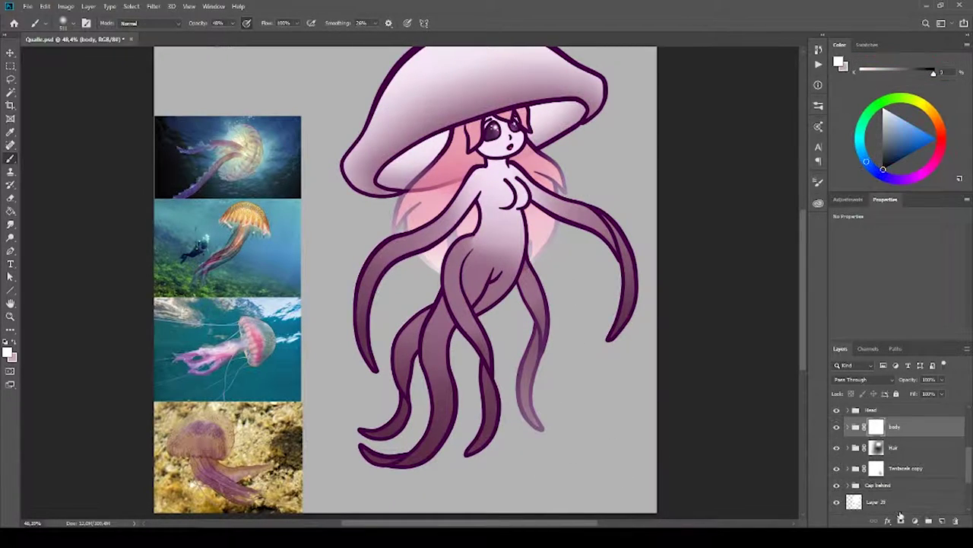
- Add a layer mask to the body group and paint it black to fade the ends of the arms and legs
{"action": "key", "text": "Escape"}
{"action": "left_click", "coordinate": [894, 427]}
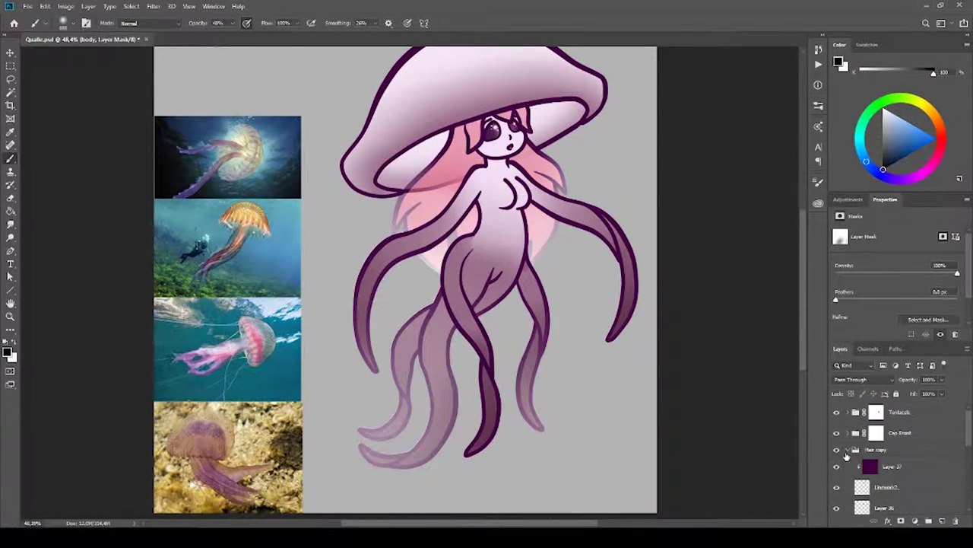
{"action": "scroll", "coordinate": [898, 456], "scroll_direction": "up", "scroll_amount": 1}
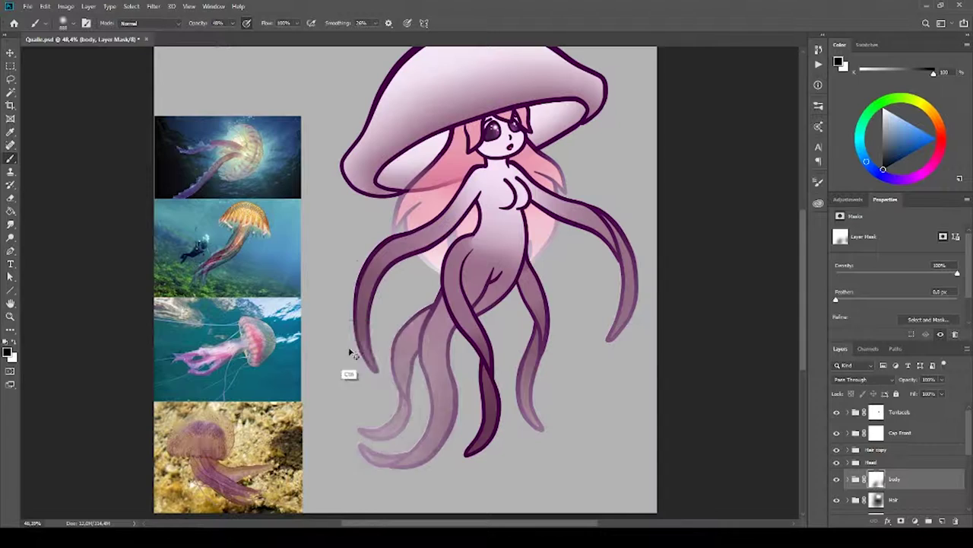
{"action": "key", "text": "ctrl+z"}
{"action": "key", "text": "ctrl+z"}
- Add a layer mask to the Hair copy group and paint the Cap Front mask so the hair shows through the cap
{"action": "left_click", "coordinate": [882, 449]}
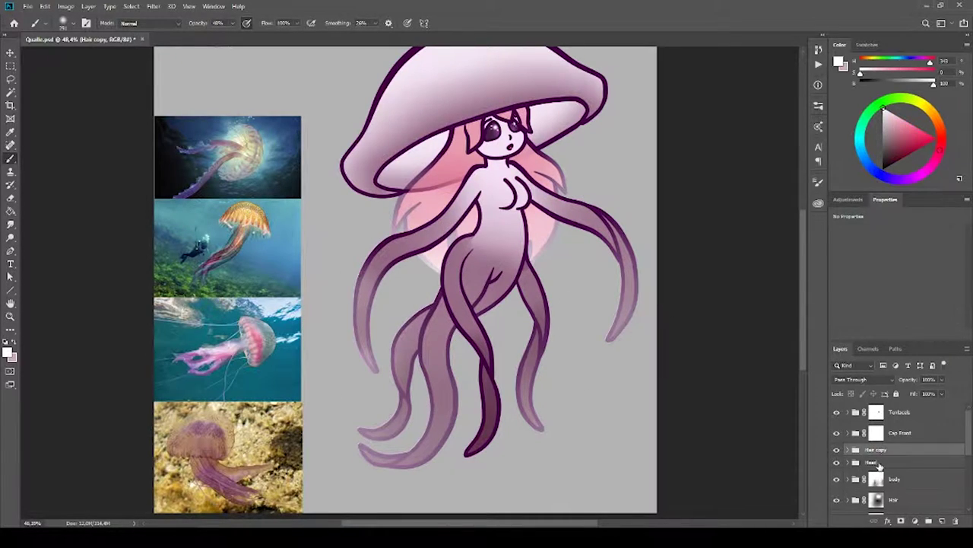
{"action": "scroll", "coordinate": [564, 212], "scroll_direction": "up", "scroll_amount": 2}
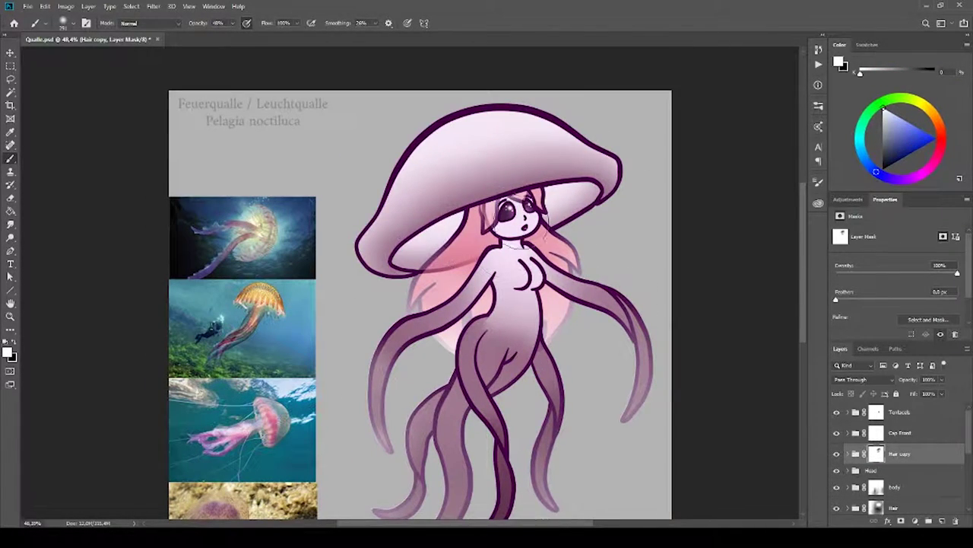
{"action": "scroll", "coordinate": [448, 199], "scroll_direction": "down", "scroll_amount": 1}
{"action": "left_click", "coordinate": [857, 435]}
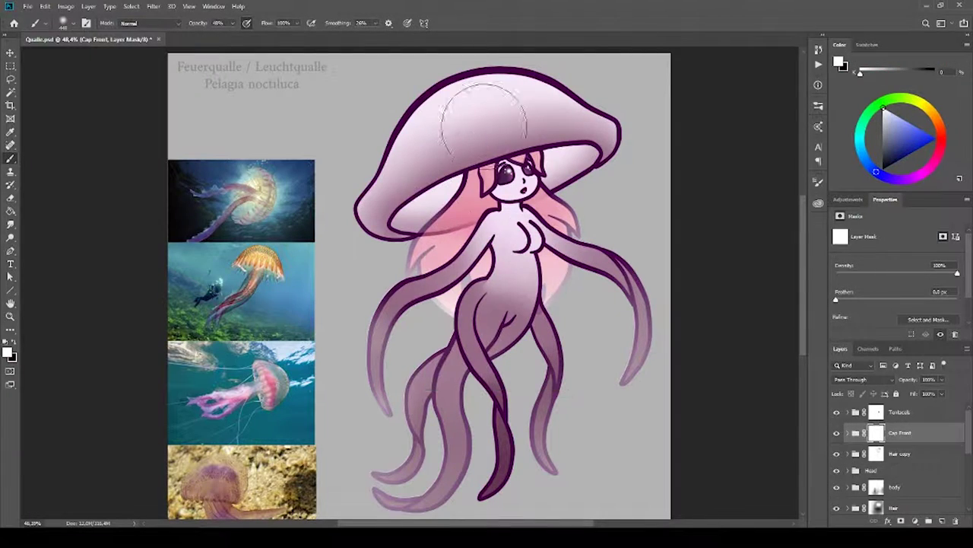
{"action": "left_click_drag", "start_coordinate": [630, 163], "coordinate": [592, 146]}
{"action": "key", "text": "alt+bracketleft"}
{"action": "left_click_drag", "start_coordinate": [439, 110], "coordinate": [410, 156]}
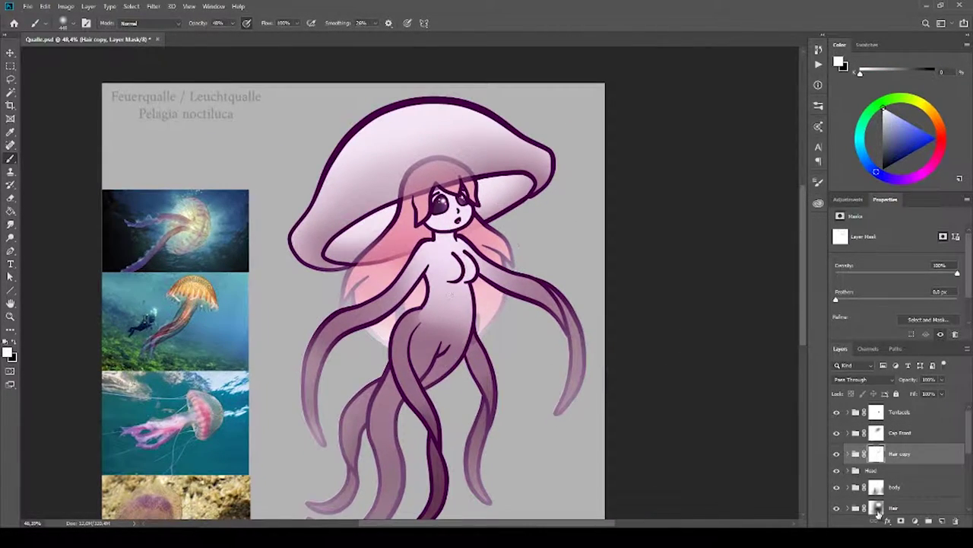
- Touch up the Hair group's mask and paint the Tentacels group's mask to fade the front tentacle's lower end
{"action": "left_click", "coordinate": [880, 506]}
{"action": "left_click_drag", "start_coordinate": [597, 255], "coordinate": [625, 221]}
{"action": "key", "text": "alt+bracketleft"}
{"action": "key", "text": "alt+bracketleft"}
{"action": "key", "text": "alt+bracketleft"}
{"action": "left_click_drag", "start_coordinate": [588, 439], "coordinate": [611, 435]}
{"action": "left_click", "coordinate": [837, 463]}
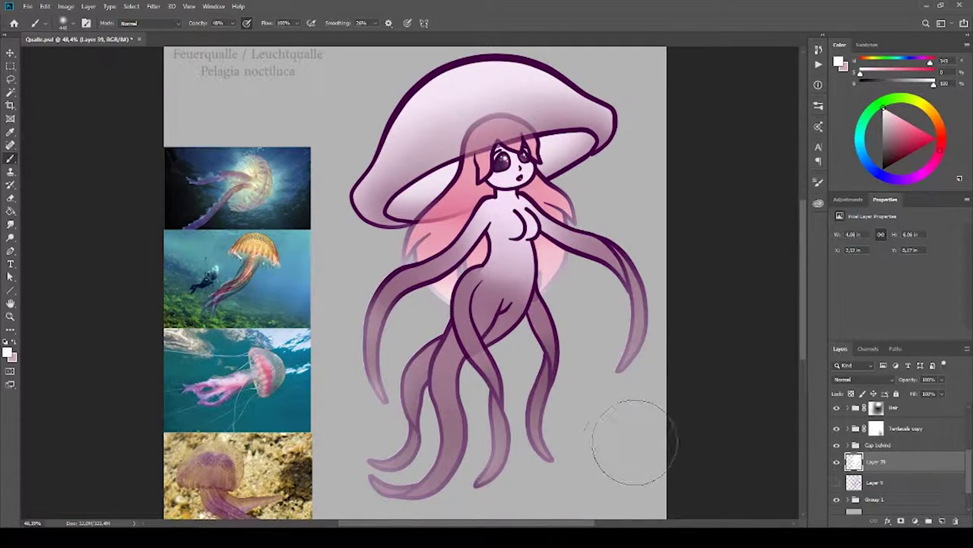
- Add a new layer below the linework in the body group and select the body silhouette from Layer 23
{"action": "scroll", "coordinate": [630, 446], "scroll_direction": "up", "scroll_amount": 1}
{"action": "scroll", "coordinate": [510, 423], "scroll_direction": "down", "scroll_amount": 2}
{"action": "scroll", "coordinate": [842, 479], "scroll_direction": "down", "scroll_amount": 1}
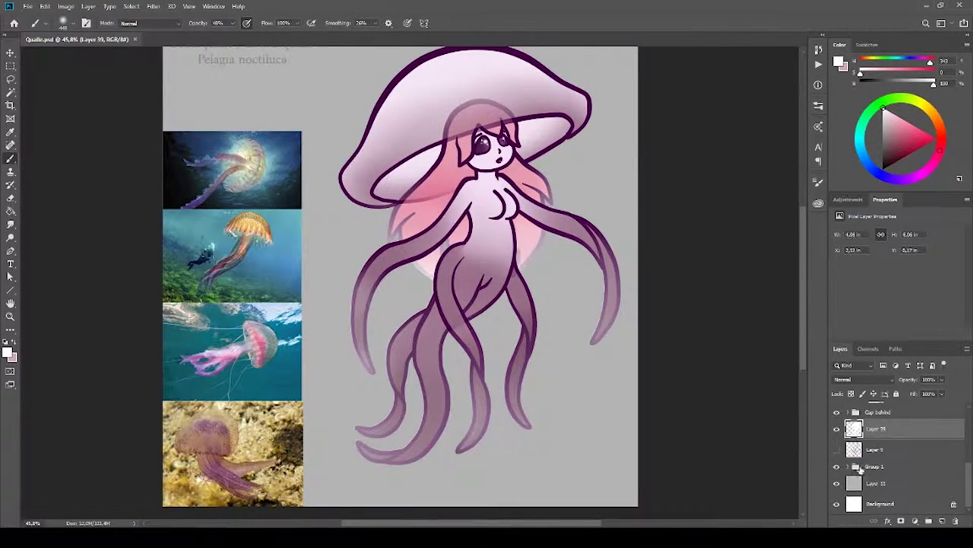
{"action": "scroll", "coordinate": [911, 477], "scroll_direction": "up", "scroll_amount": 3}
{"action": "key", "text": "ctrl+shift+alt+n"}
{"action": "key", "text": "g"}
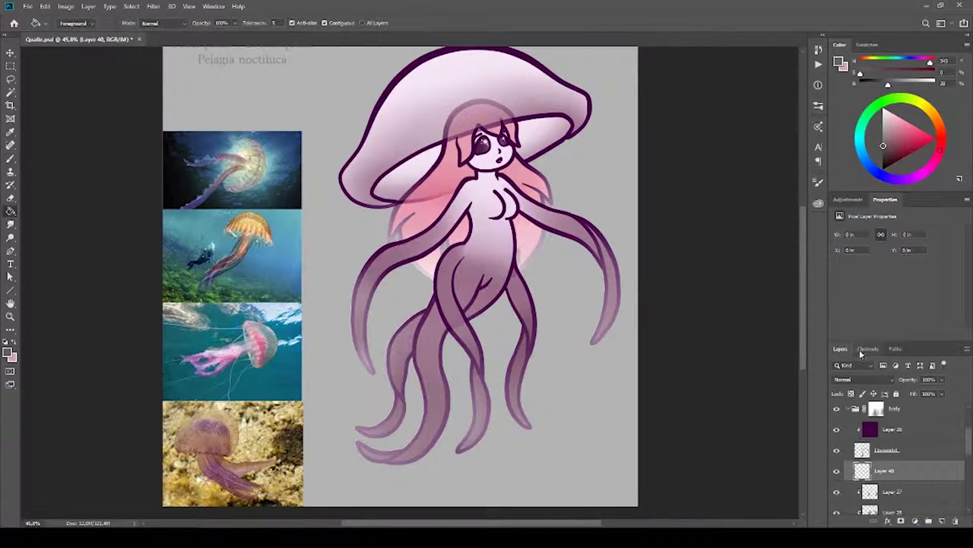
{"action": "scroll", "coordinate": [969, 467], "scroll_direction": "down", "scroll_amount": 2}
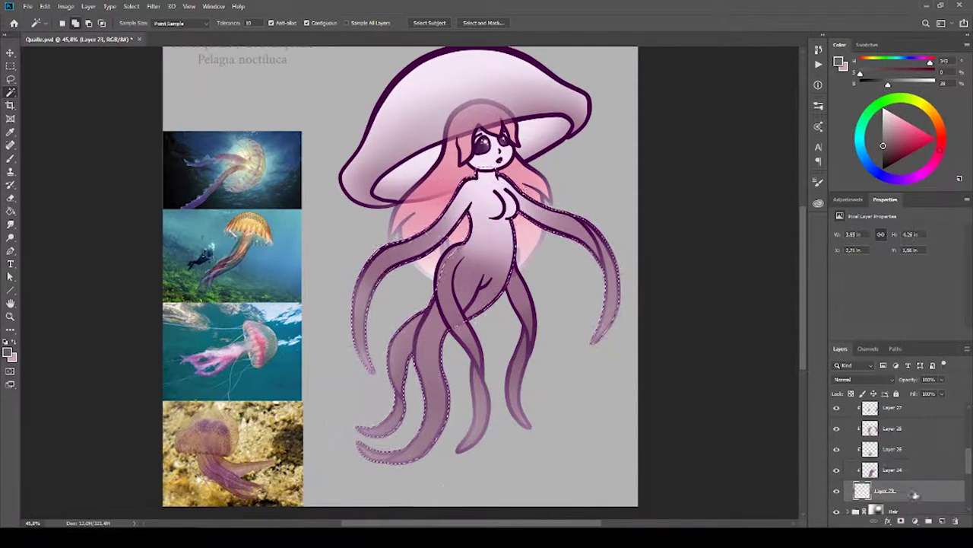
- Fill the selected body silhouette with dark grey on the new layer
{"action": "key", "text": "b"}
{"action": "right_click", "coordinate": [533, 362]}
{"action": "scroll", "coordinate": [533, 362], "scroll_direction": "up", "scroll_amount": 5}
{"action": "double_click", "coordinate": [660, 350]}
{"action": "left_click_drag", "start_coordinate": [442, 358], "coordinate": [532, 449]}
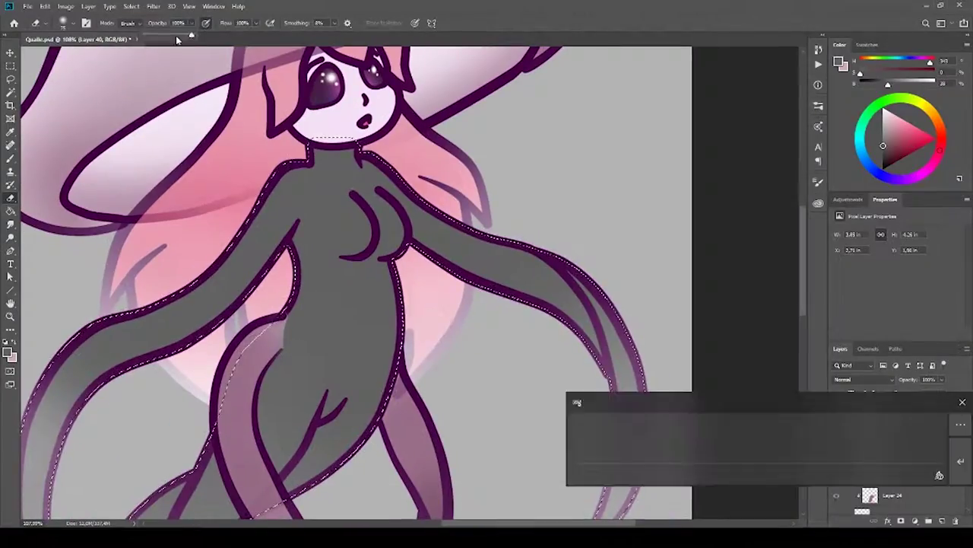
- Erase highlights out of the grey body layer with the Eraser at 67% opacity
{"action": "scroll", "coordinate": [403, 281], "scroll_direction": "up", "scroll_amount": 3}
{"action": "key", "text": "6"}
{"action": "key", "text": "7"}
{"action": "scroll", "coordinate": [554, 202], "scroll_direction": "down", "scroll_amount": 3}
{"action": "mouse_move", "coordinate": [365, 228]}
{"action": "left_mouse_down"}
{"action": "mouse_move", "coordinate": [395, 217]}
{"action": "mouse_move", "coordinate": [411, 251]}
{"action": "mouse_move", "coordinate": [494, 152]}
{"action": "left_mouse_up"}
- Tint the grey body shading light purple with a colour layer clipped to Layer 40
{"action": "key", "text": "b"}
{"action": "mouse_move", "coordinate": [413, 502]}
{"action": "left_mouse_down"}
{"action": "mouse_move", "coordinate": [417, 367]}
{"action": "mouse_move", "coordinate": [458, 266]}
{"action": "mouse_move", "coordinate": [396, 517]}
{"action": "mouse_move", "coordinate": [660, 397]}
{"action": "left_mouse_up"}
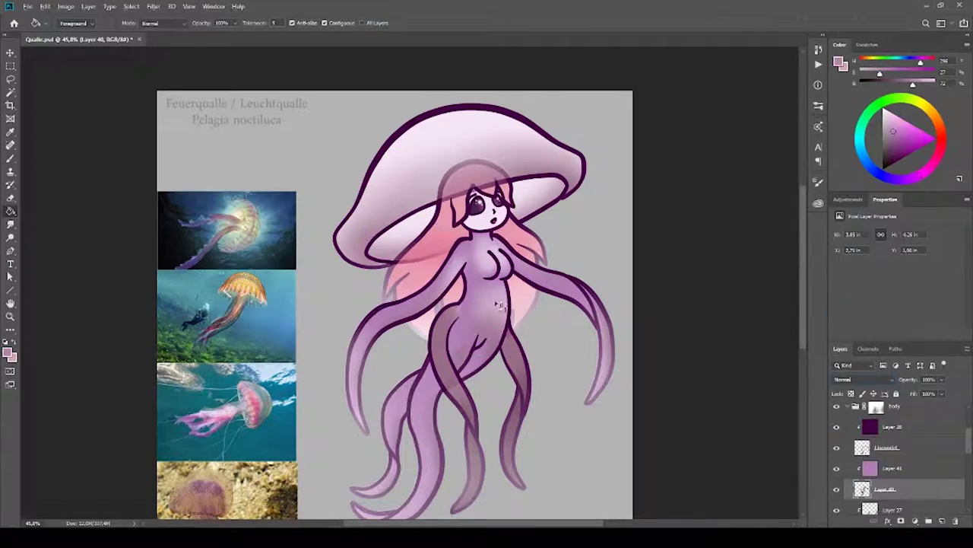
{"action": "scroll", "coordinate": [842, 493], "scroll_direction": "up", "scroll_amount": 3}
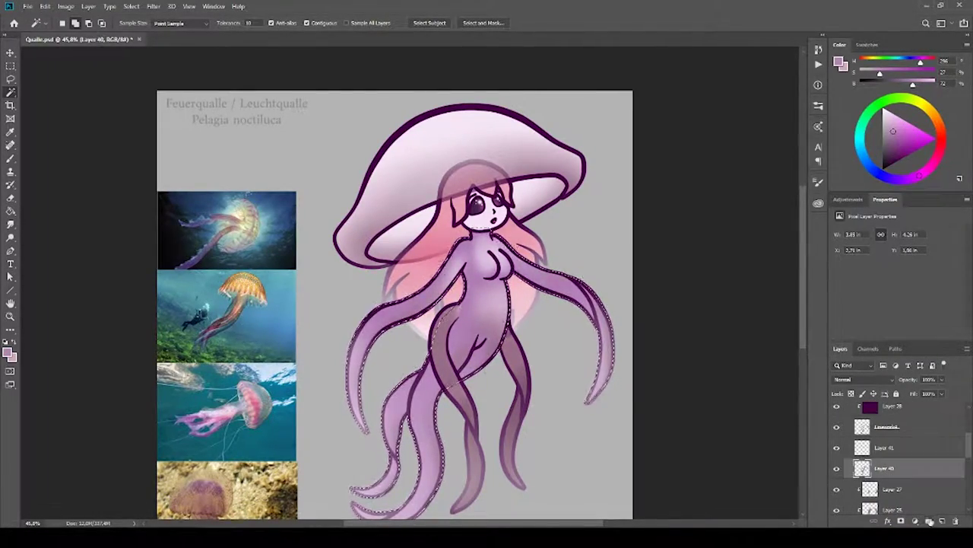
- Try shading the arms, hip and rear tentacles with a soft black brush on a new Multiply layer
{"action": "left_click", "coordinate": [942, 521]}
{"action": "scroll", "coordinate": [536, 406], "scroll_direction": "up", "scroll_amount": 3}
{"action": "key", "text": "b"}
{"action": "key", "text": "d"}
{"action": "scroll", "coordinate": [626, 312], "scroll_direction": "down", "scroll_amount": 2}
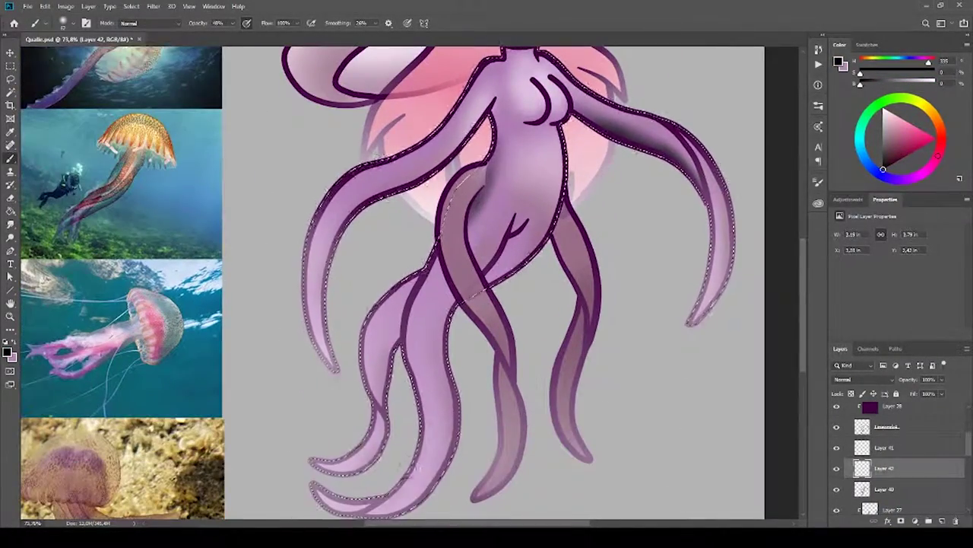
{"action": "left_click", "coordinate": [867, 487]}
{"action": "key", "text": "shift+alt+m"}
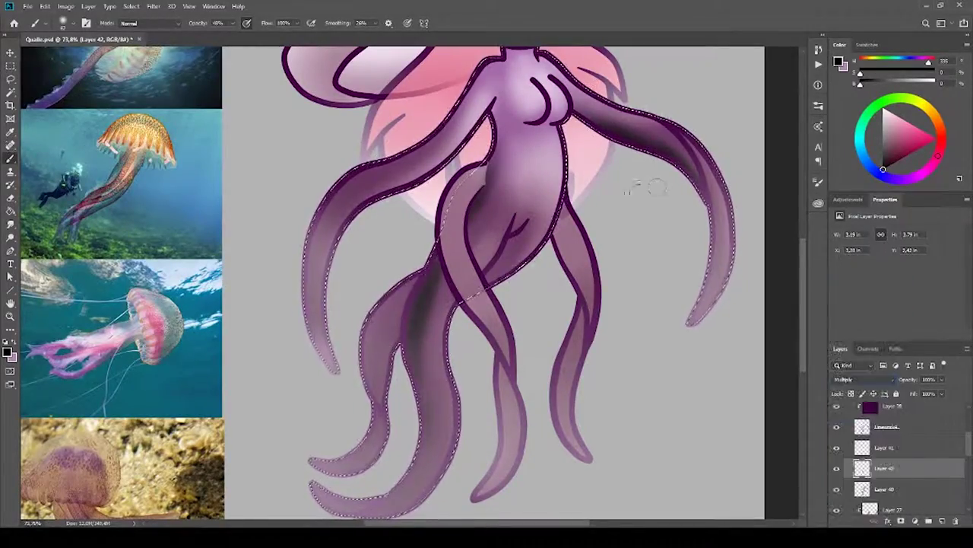
{"action": "key", "text": "shift+alt+m"}
{"action": "scroll", "coordinate": [684, 260], "scroll_direction": "up", "scroll_amount": 2}
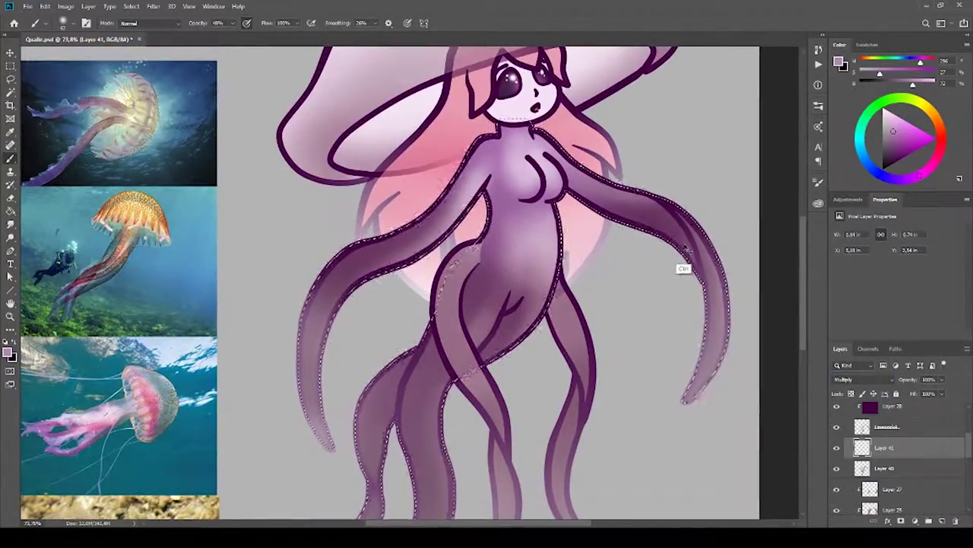
- Paint the body's shadows on Layer 41 in Multiply mode with a darker purple at 61% brightness along arms, torso and tentacles
{"action": "left_click", "coordinate": [867, 468]}
{"action": "left_click", "coordinate": [852, 379]}
{"action": "left_click", "coordinate": [844, 279]}
{"action": "left_click", "coordinate": [882, 447]}
{"action": "left_click", "coordinate": [904, 85]}
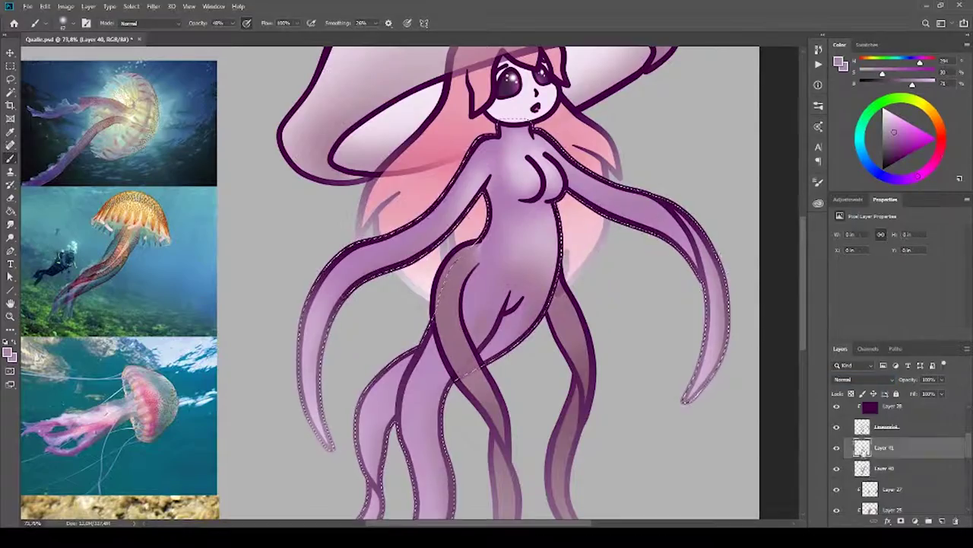
{"action": "mouse_move", "coordinate": [686, 326]}
{"action": "left_mouse_down"}
{"action": "mouse_move", "coordinate": [605, 174]}
{"action": "mouse_move", "coordinate": [685, 358]}
{"action": "mouse_move", "coordinate": [657, 240]}
{"action": "mouse_move", "coordinate": [567, 200]}
{"action": "left_mouse_up"}
{"action": "scroll", "coordinate": [473, 232], "scroll_direction": "down", "scroll_amount": 3}
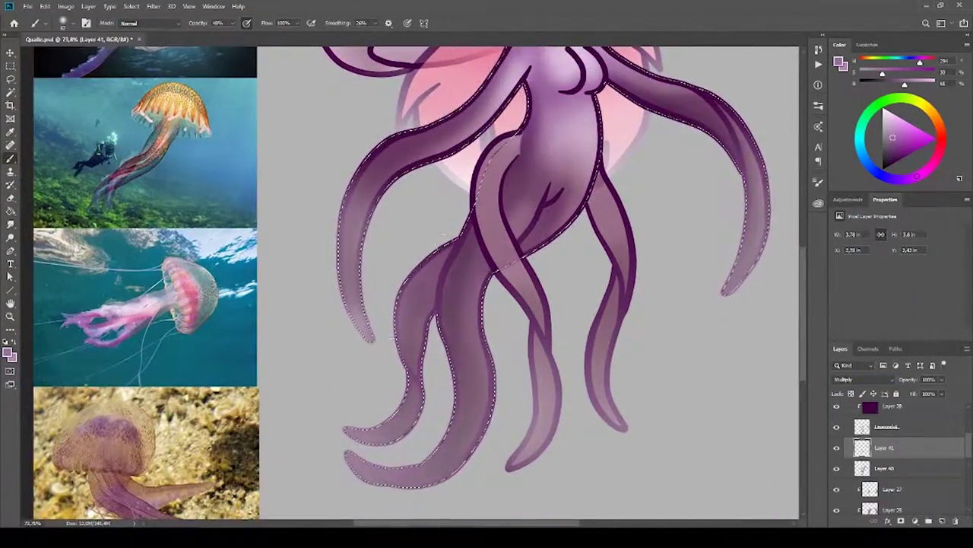
{"action": "scroll", "coordinate": [435, 263], "scroll_direction": "up", "scroll_amount": 3}
{"action": "scroll", "coordinate": [407, 224], "scroll_direction": "down", "scroll_amount": 1}
{"action": "scroll", "coordinate": [500, 198], "scroll_direction": "up", "scroll_amount": 2}
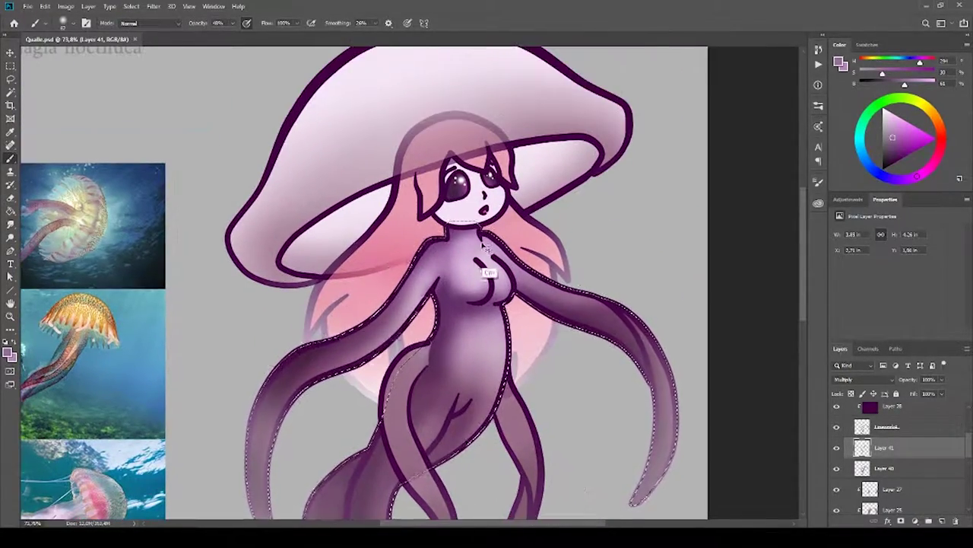
- Select the head silhouette and shade the face purple on new layers in the Head group, the upper one set to Multiply
{"action": "left_click", "coordinate": [849, 443]}
{"action": "left_click", "coordinate": [884, 482]}
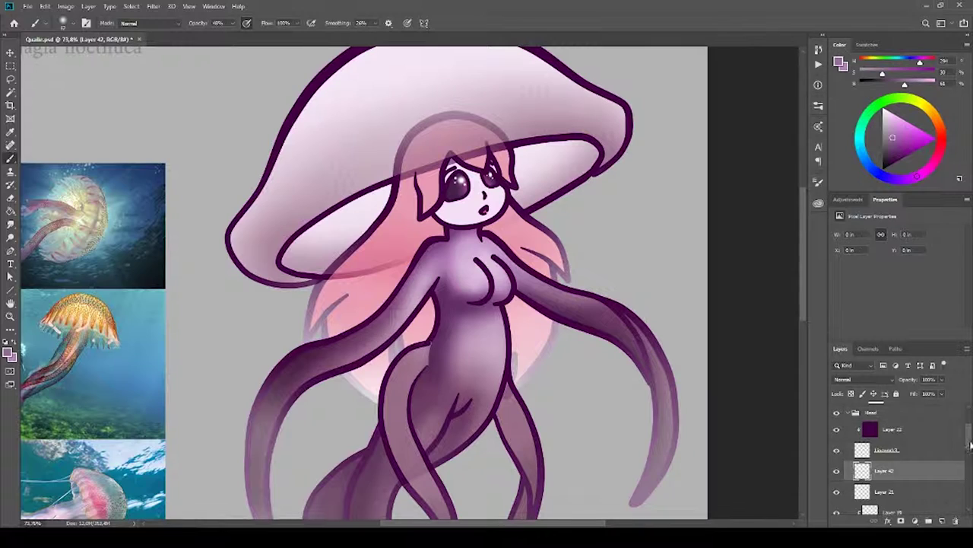
{"action": "key", "text": "w"}
{"action": "left_click", "coordinate": [869, 420], "text": "ctrl"}
{"action": "left_click", "coordinate": [942, 521]}
{"action": "key", "text": "b"}
{"action": "left_click", "coordinate": [863, 379]}
{"action": "left_click", "coordinate": [848, 304]}
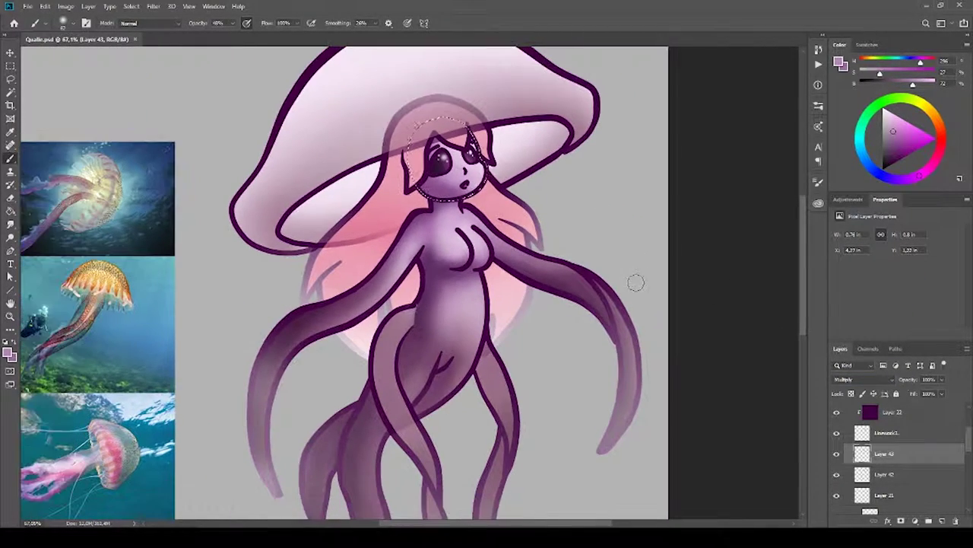
- Rework the body shading on Layer 40 with the Eraser at 67% opacity while Layer 41 is hidden
{"action": "key", "text": "e"}
{"action": "scroll", "coordinate": [837, 456], "scroll_direction": "up", "scroll_amount": 2}
{"action": "left_click", "coordinate": [840, 454]}
{"action": "left_click_drag", "start_coordinate": [969, 428], "coordinate": [971, 448]}
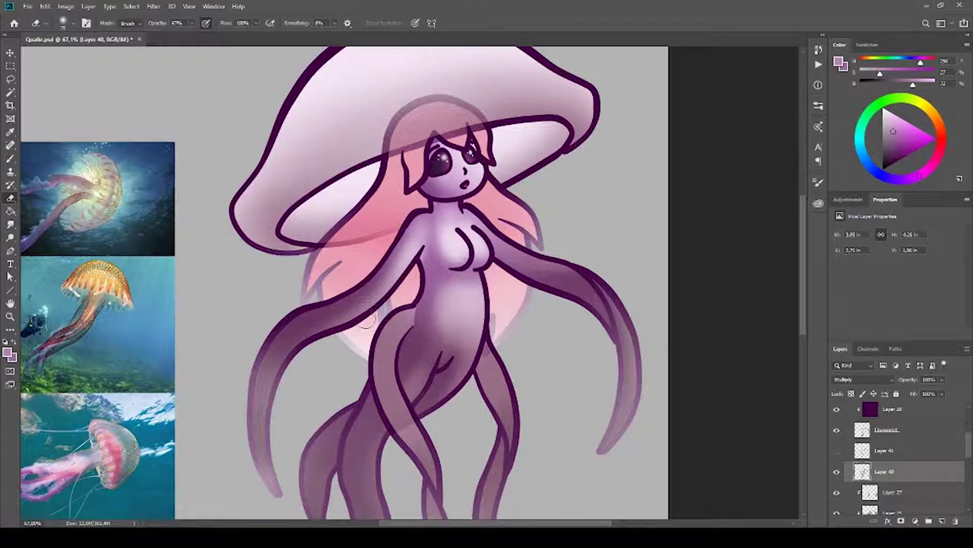
{"action": "scroll", "coordinate": [898, 456], "scroll_direction": "down", "scroll_amount": 3}
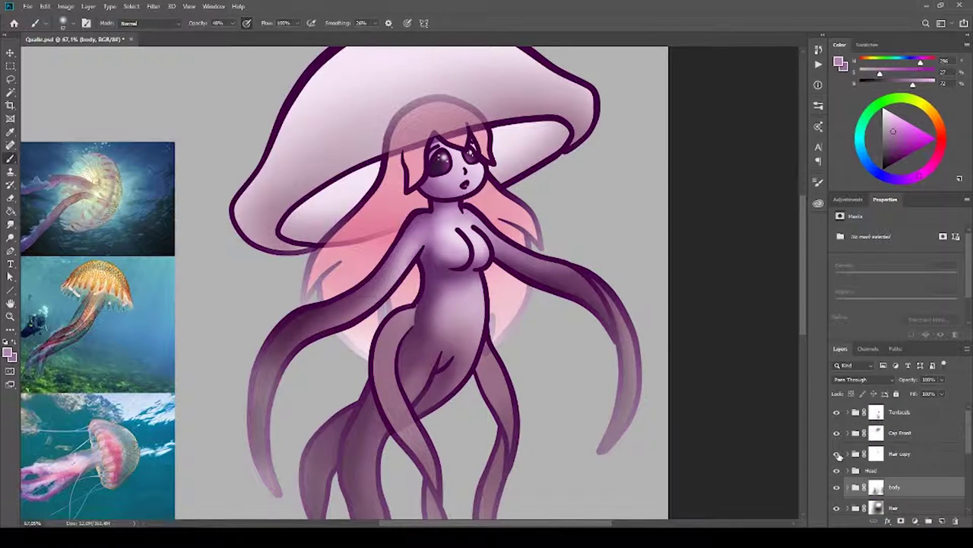
- Select the hair silhouette in the Hair group and paint darker purple shadows along the hair on a new layer
{"action": "left_click", "coordinate": [886, 437]}
{"action": "key", "text": "w"}
{"action": "left_click", "coordinate": [861, 438], "text": "ctrl"}
{"action": "key", "text": "ctrl+shift+alt+n"}
{"action": "key", "text": "b"}
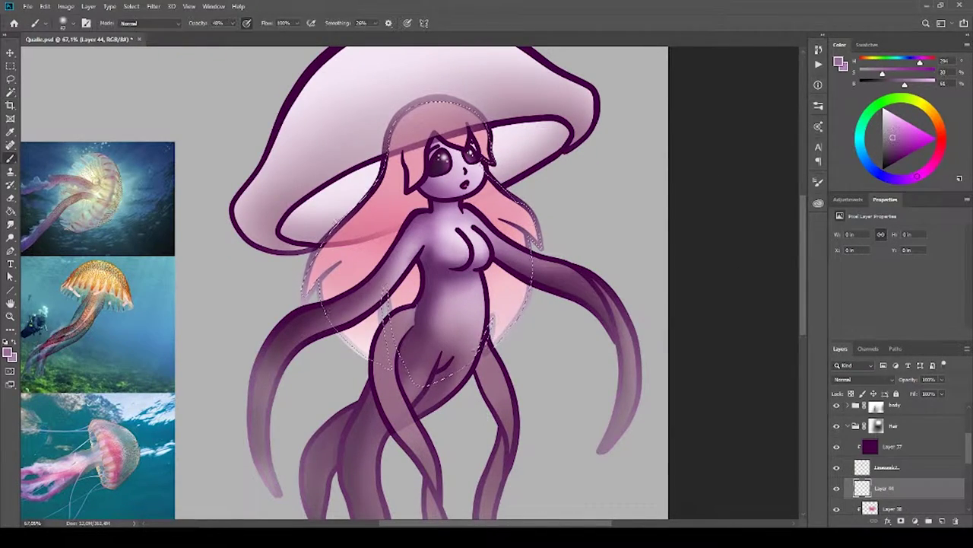
{"action": "mouse_move", "coordinate": [364, 258]}
{"action": "left_mouse_down"}
{"action": "mouse_move", "coordinate": [319, 304]}
{"action": "mouse_move", "coordinate": [487, 343]}
{"action": "left_mouse_up"}
- Add another shading layer in the Hair group, set it to Multiply and brush light purple over the hair
{"action": "key", "text": "ctrl+shift+alt+n"}
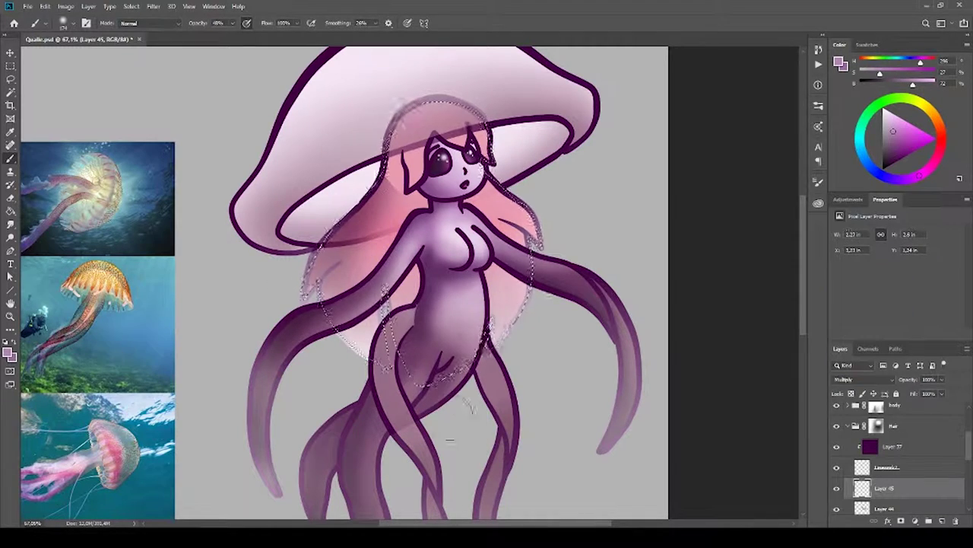
{"action": "scroll", "coordinate": [855, 428], "scroll_direction": "down", "scroll_amount": 3}
{"action": "left_click", "coordinate": [863, 379]}
{"action": "left_click", "coordinate": [844, 280]}
- Select the front hair from Layer 36 and shade it light purple on a new Multiply layer in the Hair copy group
{"action": "left_click", "coordinate": [862, 457]}
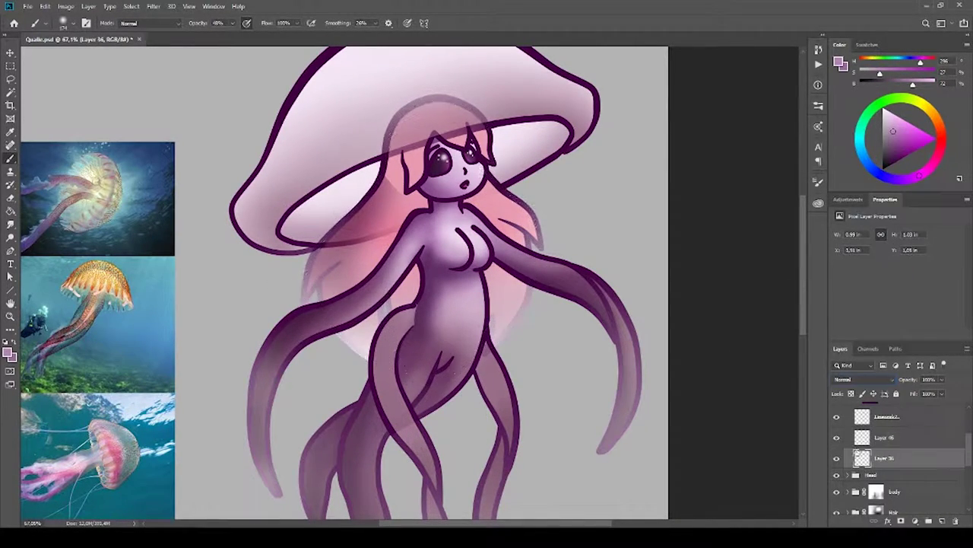
{"action": "key", "text": "w"}
{"action": "left_click", "coordinate": [608, 217]}
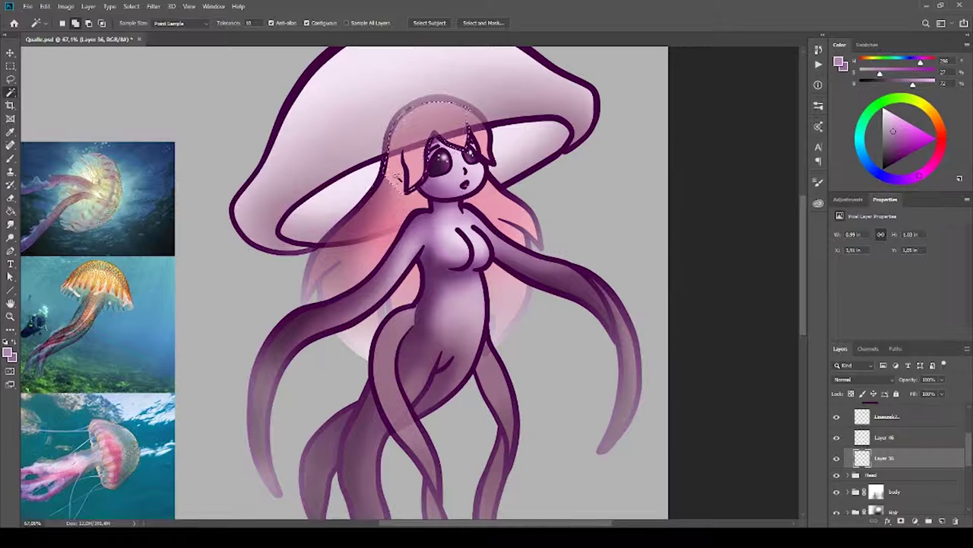
{"action": "left_click", "coordinate": [882, 438]}
{"action": "key", "text": "b"}
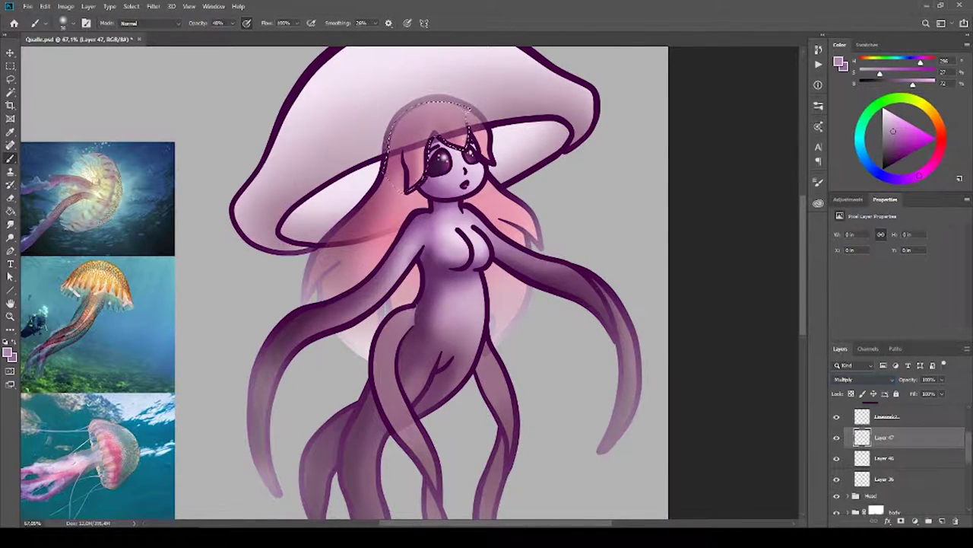
{"action": "key", "text": "ctrl+d"}
- Touch up the Hair copy group's layer mask with a black brush to blend the front hair
{"action": "left_click", "coordinate": [876, 431]}
{"action": "key", "text": "b"}
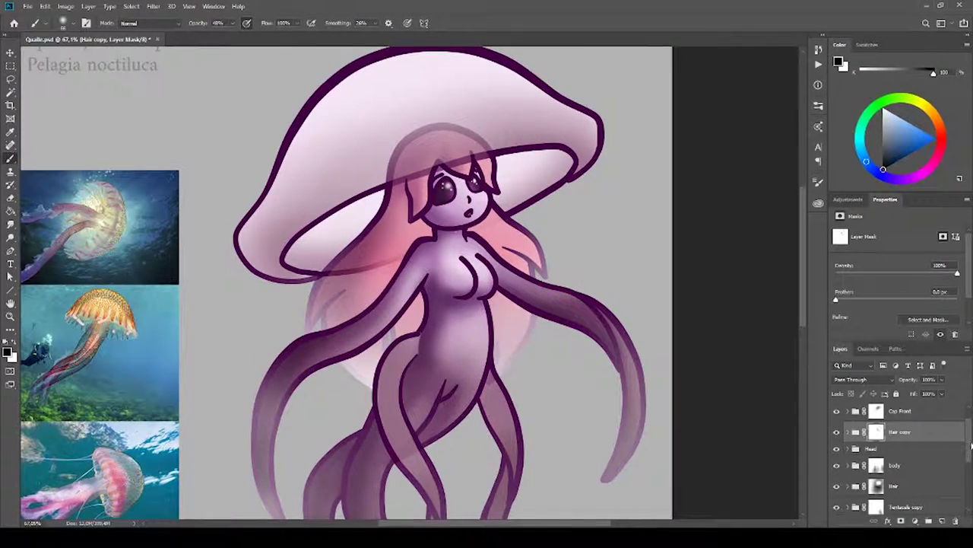
{"action": "scroll", "coordinate": [705, 445], "scroll_direction": "down", "scroll_amount": 2}
{"action": "scroll", "coordinate": [705, 446], "scroll_direction": "up", "scroll_amount": 2}
{"action": "scroll", "coordinate": [843, 421], "scroll_direction": "up", "scroll_amount": 1}
- Select the front tentacle in the Tentacels group and shade it purple on two new layers, the upper one set to Multiply
{"action": "left_click", "coordinate": [849, 411]}
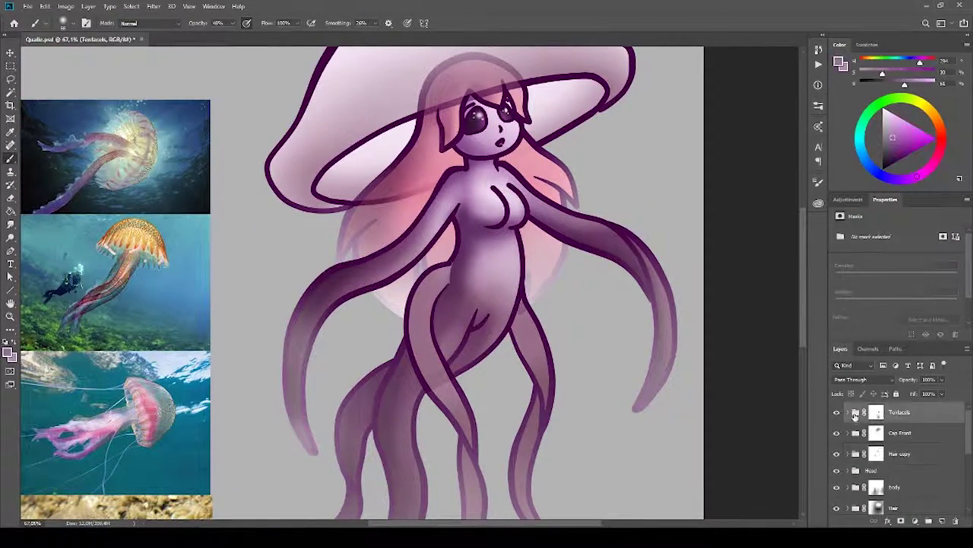
{"action": "left_click", "coordinate": [894, 421]}
{"action": "scroll", "coordinate": [631, 282], "scroll_direction": "down", "scroll_amount": 1}
{"action": "key", "text": "w"}
{"action": "left_click", "coordinate": [850, 379]}
{"action": "key", "text": "Escape"}
{"action": "left_click", "coordinate": [424, 229]}
{"action": "key", "text": "alt+bracketleft"}
{"action": "key", "text": "alt+bracketleft"}
{"action": "key", "text": "b"}
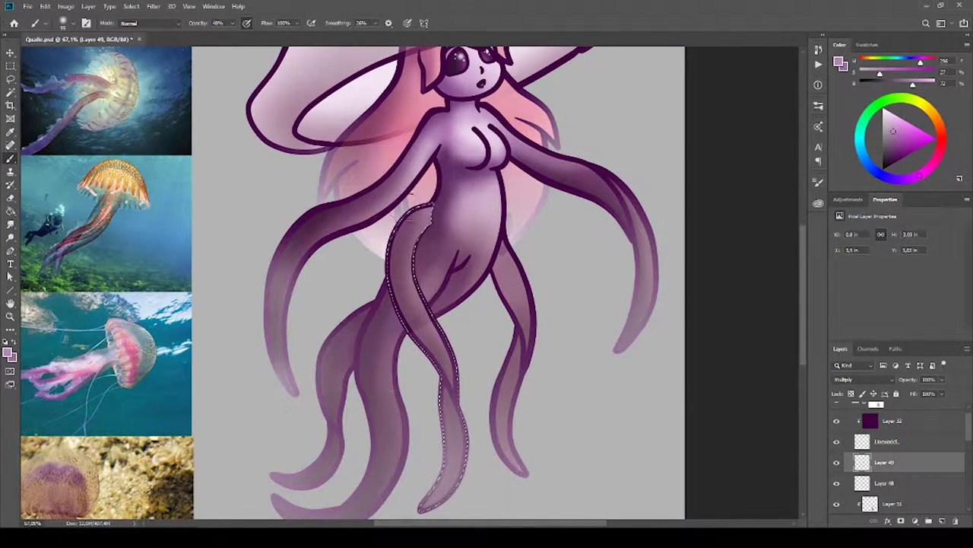
- Select the rear tentacle from Layer 29 in the Tentacels copy group and paint purple shadows along it
{"action": "left_click", "coordinate": [849, 445], "text": "ctrl"}
{"action": "left_click", "coordinate": [849, 445]}
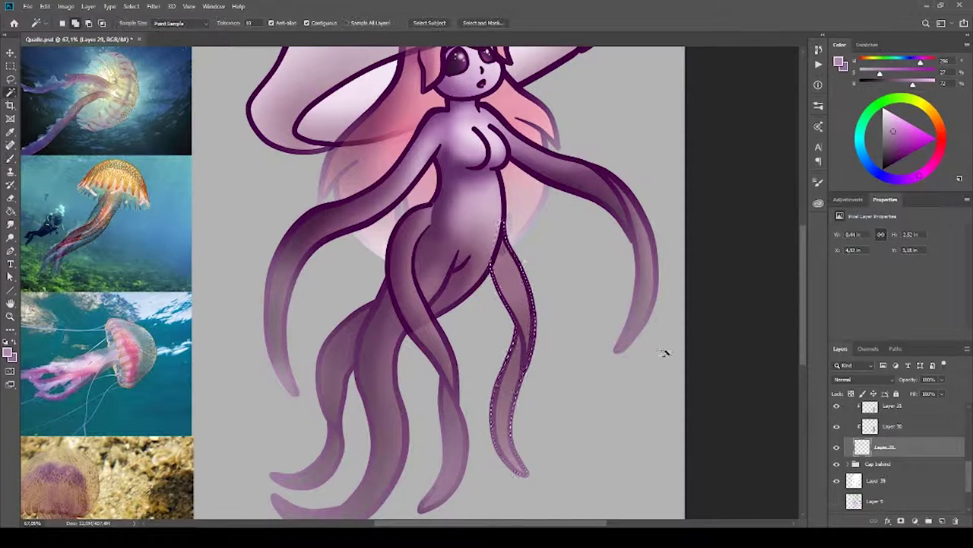
{"action": "left_click", "coordinate": [861, 472], "text": "ctrl"}
{"action": "key", "text": "w"}
{"action": "key", "text": "b"}
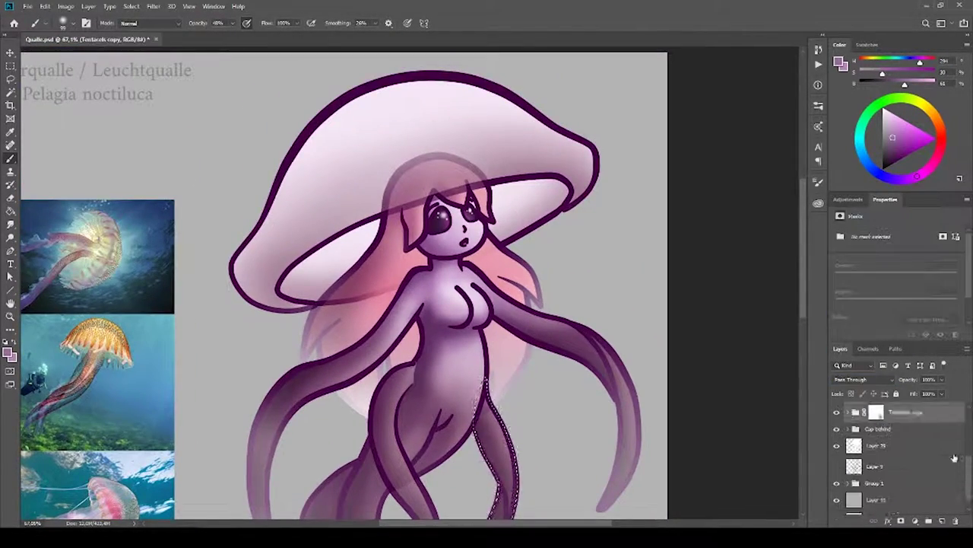
- Select the cap's underside in the Cap behind group and paint purple shading inside it on a new layer
{"action": "key", "text": "w"}
{"action": "key", "text": "b"}
{"action": "left_click", "coordinate": [898, 471]}
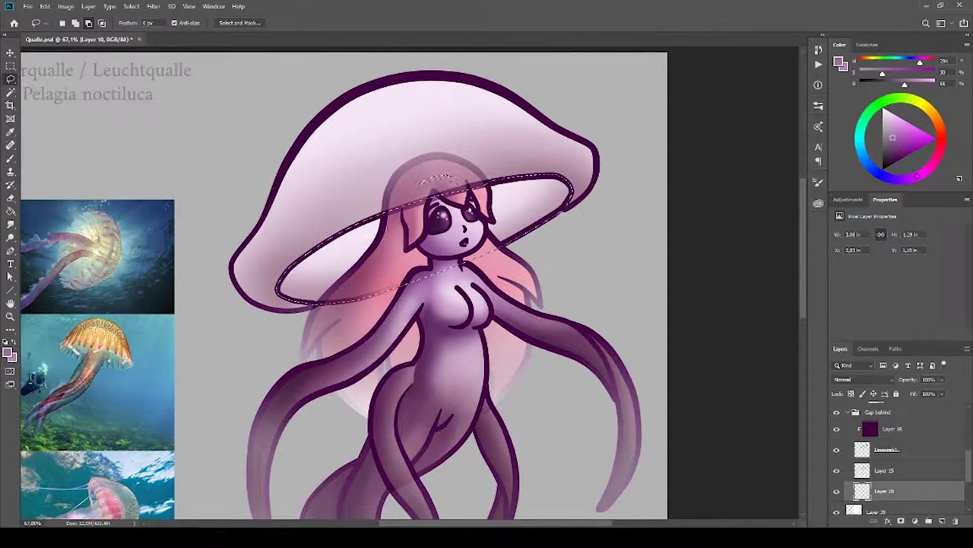
{"action": "key", "text": "ctrl+shift+alt+n"}
{"action": "left_click", "coordinate": [865, 379]}
{"action": "left_click", "coordinate": [860, 320]}
{"action": "mouse_move", "coordinate": [329, 232]}
{"action": "left_mouse_down"}
{"action": "mouse_move", "coordinate": [532, 190]}
{"action": "mouse_move", "coordinate": [320, 274]}
{"action": "mouse_move", "coordinate": [532, 213]}
{"action": "left_mouse_up"}
{"action": "key", "text": "ctrl+d"}
- Add a new layer and deepen the purple shading along the inner edge of the cap's underside
{"action": "scroll", "coordinate": [913, 457], "scroll_direction": "down", "scroll_amount": 3}
{"action": "key", "text": "ctrl+shift+alt+n"}
{"action": "left_click_drag", "start_coordinate": [723, 412], "coordinate": [735, 389]}
{"action": "left_click_drag", "start_coordinate": [344, 254], "coordinate": [258, 301]}
{"action": "key", "text": "ctrl+shift+alt+n"}
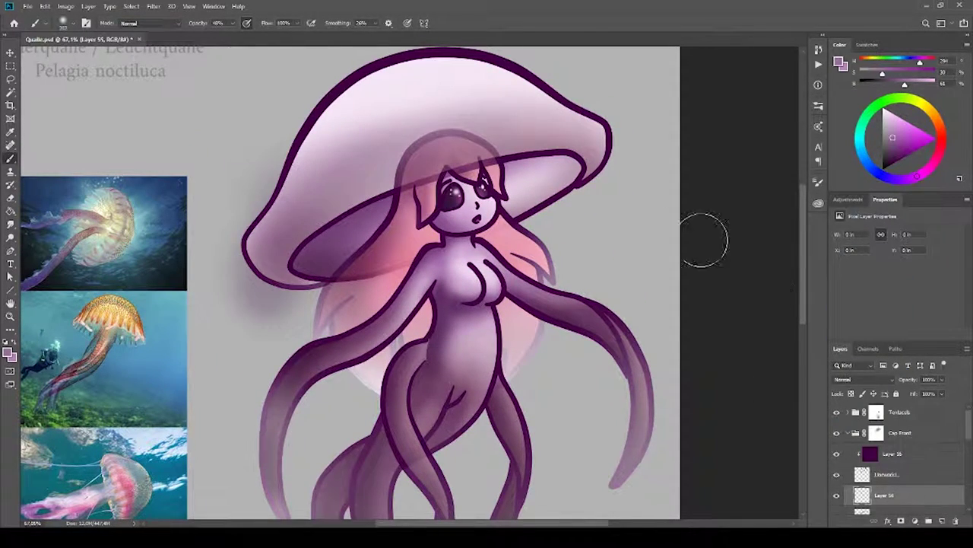
{"action": "left_click", "coordinate": [839, 495]}
{"action": "left_click", "coordinate": [839, 496]}
{"action": "left_click", "coordinate": [840, 496]}
{"action": "key", "text": "Delete"}
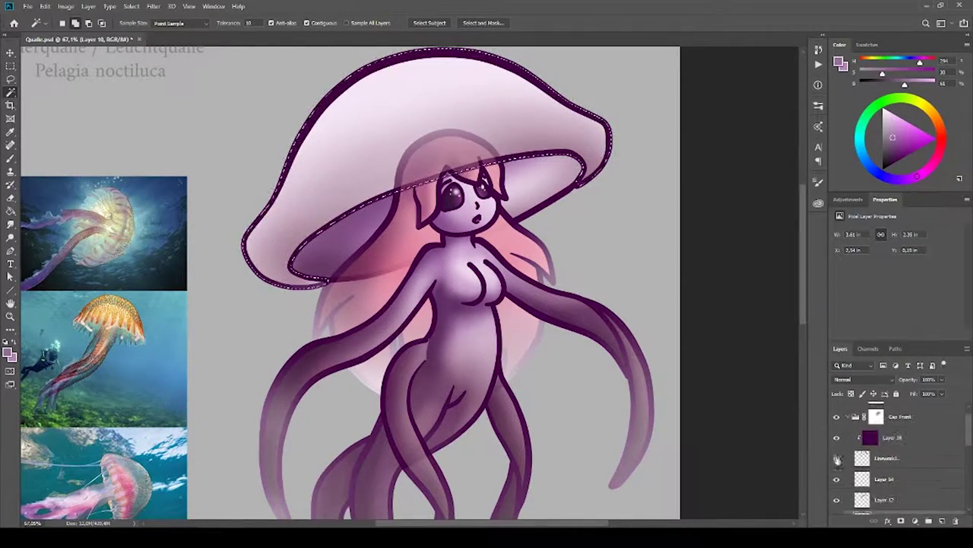
- Select the front cap in the Cap Front group and shade its edges purple on new layers, the upper one set to Multiply
{"action": "left_click", "coordinate": [876, 432], "text": "ctrl"}
{"action": "key", "text": "ctrl+shift+alt+n"}
{"action": "left_click_drag", "start_coordinate": [262, 196], "coordinate": [396, 190]}
{"action": "key", "text": "ctrl+d"}
{"action": "scroll", "coordinate": [597, 237], "scroll_direction": "down", "scroll_amount": 3}
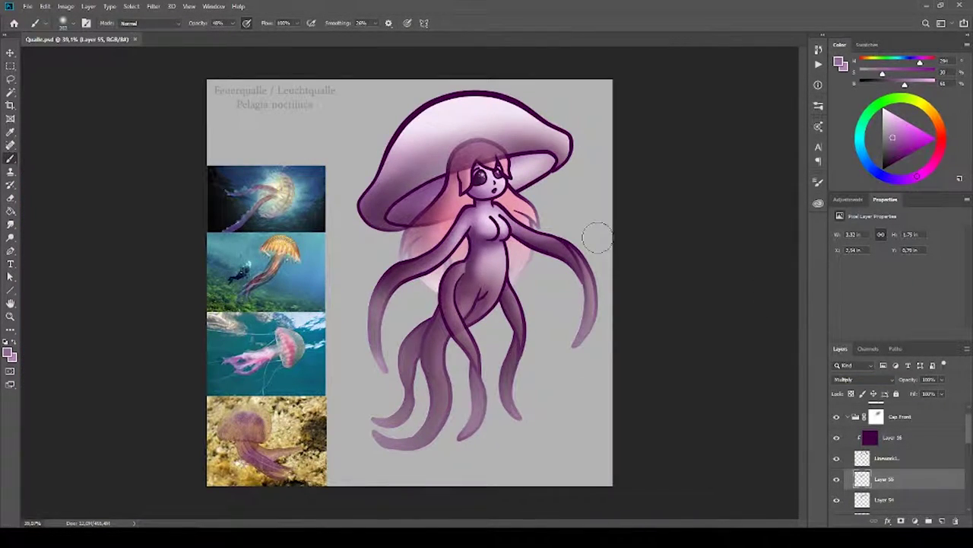
- Hide the reference photos on Layer 9, then move the whole figure group to the canvas centre and tilt it slightly
{"action": "left_click", "coordinate": [874, 408]}
{"action": "left_click", "coordinate": [855, 408]}
{"action": "left_click", "coordinate": [837, 424]}
{"action": "key", "text": "v"}
{"action": "left_click_drag", "start_coordinate": [472, 259], "coordinate": [424, 270]}
{"action": "left_click_drag", "start_coordinate": [578, 506], "coordinate": [608, 228]}
{"action": "key", "text": "Return"}
- Fill the grey background on Layer 11 with dark blue
{"action": "key", "text": "alt+bracketleft"}
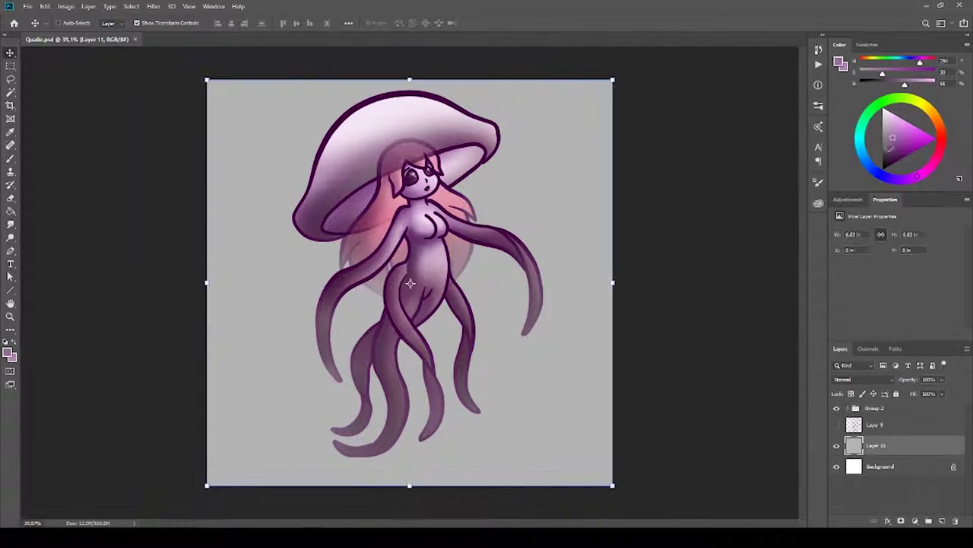
{"action": "key", "text": "g"}
{"action": "left_click", "coordinate": [496, 221]}
{"action": "left_click", "coordinate": [576, 200]}
{"action": "left_click", "coordinate": [915, 521]}
{"action": "left_click_drag", "start_coordinate": [905, 268], "coordinate": [896, 274]}
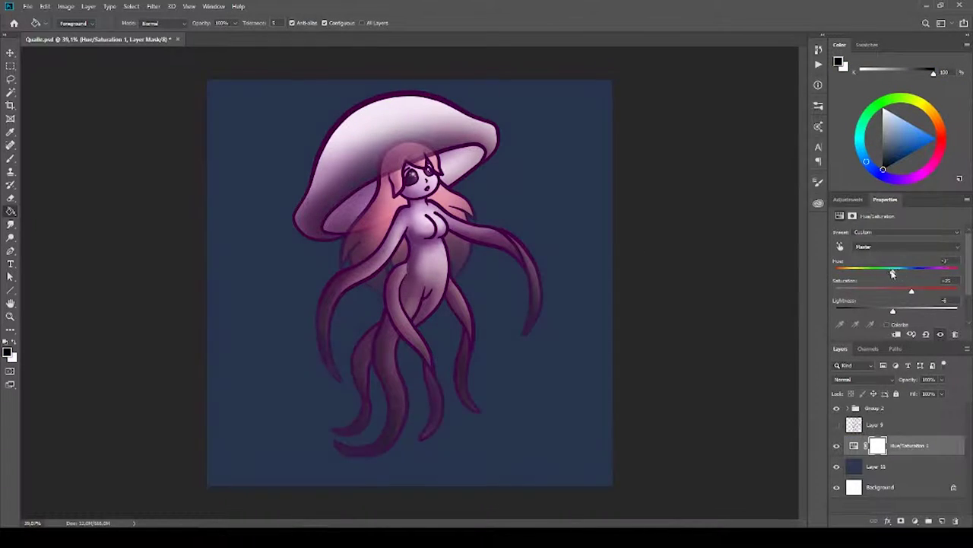
{"action": "key", "text": "Delete"}
- Draw a diagonal light gradient on a new layer above the blue background and set it to Soft Light at 77% opacity
{"action": "key", "text": "ctrl+shift+alt+n"}
{"action": "left_click_drag", "start_coordinate": [226, 452], "coordinate": [578, 106]}
{"action": "left_click", "coordinate": [863, 379]}
{"action": "left_click", "coordinate": [859, 365]}
{"action": "left_click", "coordinate": [942, 378]}
{"action": "left_click_drag", "start_coordinate": [927, 393], "coordinate": [913, 394]}
- Draw a white rectangle, reshape it into a diagonal light beam tapering towards the canvas's upper-right corner, and bring it to the front
{"action": "left_click", "coordinate": [10, 290]}
{"action": "left_click", "coordinate": [42, 295]}
{"action": "mouse_move", "coordinate": [206, 269]}
{"action": "left_mouse_down"}
{"action": "mouse_move", "coordinate": [365, 296]}
{"action": "mouse_move", "coordinate": [474, 297]}
{"action": "left_mouse_up"}
{"action": "key", "text": "a"}
{"action": "mouse_move", "coordinate": [342, 283]}
{"action": "left_mouse_down"}
{"action": "mouse_move", "coordinate": [472, 65]}
{"action": "mouse_move", "coordinate": [409, 213]}
{"action": "left_mouse_up"}
{"action": "left_click_drag", "start_coordinate": [548, 214], "coordinate": [631, 71]}
{"action": "left_click_drag", "start_coordinate": [271, 200], "coordinate": [174, 474]}
{"action": "left_click_drag", "start_coordinate": [236, 516], "coordinate": [204, 513]}
{"action": "key", "text": "ctrl+shift+]"}
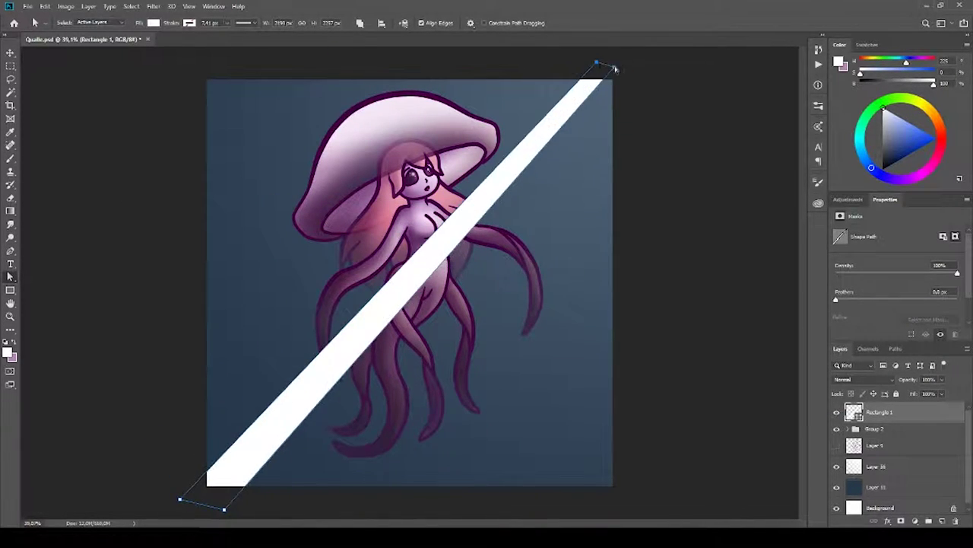
- Duplicate the light beam, move the copy across the canvas's upper-left corner and adjust the angle of its ends
{"action": "key", "text": "ctrl+j"}
{"action": "left_click_drag", "start_coordinate": [391, 297], "coordinate": [325, 246]}
{"action": "scroll", "coordinate": [457, 165], "scroll_direction": "down", "scroll_amount": 2}
{"action": "left_click_drag", "start_coordinate": [460, 125], "coordinate": [507, 87]}
{"action": "left_click_drag", "start_coordinate": [205, 383], "coordinate": [179, 349]}
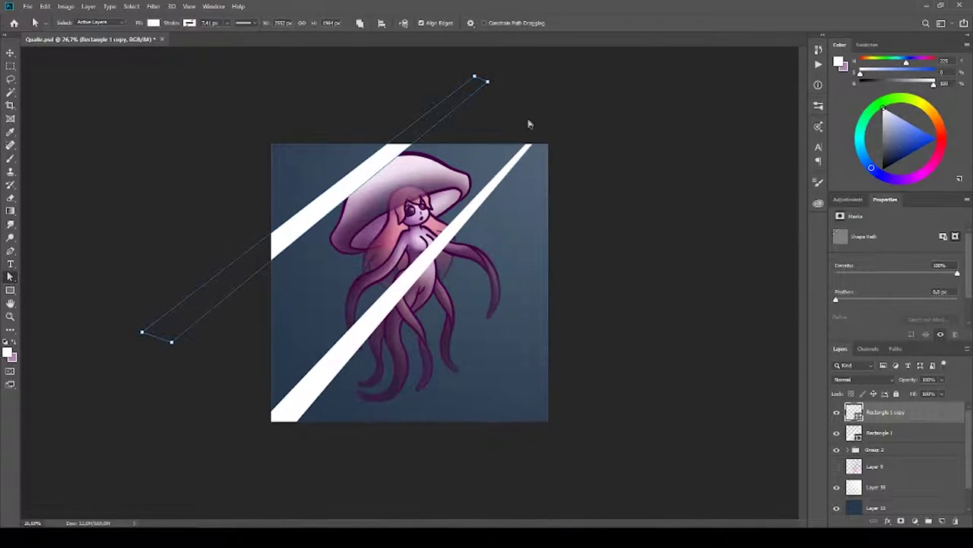
- Duplicate the upper-left beam, place the copy behind the figure group in the canvas's lower-right area and widen its lower end
{"action": "key", "text": "ctrl+j"}
{"action": "key", "text": "ctrl+["}
{"action": "key", "text": "ctrl+["}
{"action": "key", "text": "ctrl+["}
{"action": "key", "text": "v"}
{"action": "left_click_drag", "start_coordinate": [382, 160], "coordinate": [560, 293]}
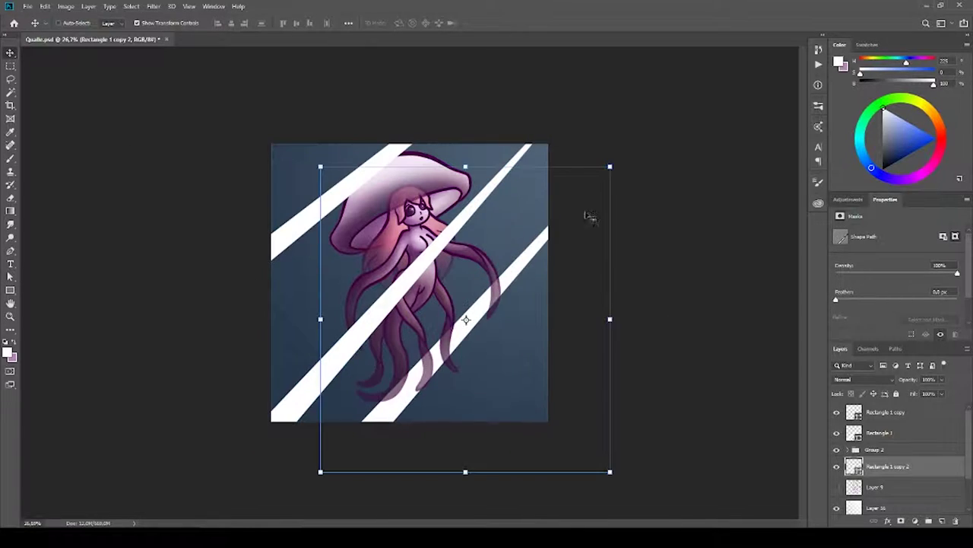
{"action": "key", "text": "a"}
- Widen the upper end of the central light beam and shift the lower-right beam slightly further towards the corner
{"action": "key", "text": "alt+]"}
{"action": "key", "text": "alt+]"}
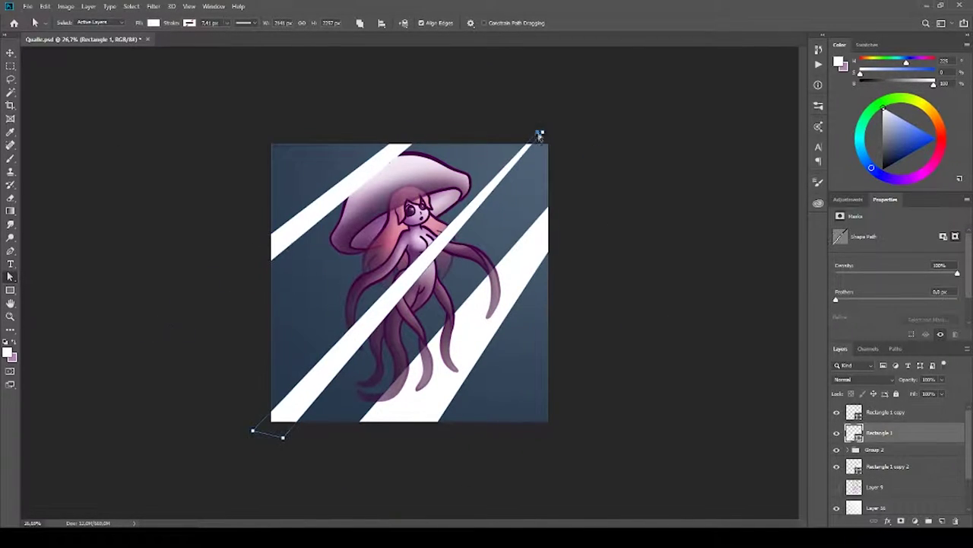
{"action": "left_click_drag", "start_coordinate": [512, 109], "coordinate": [583, 149]}
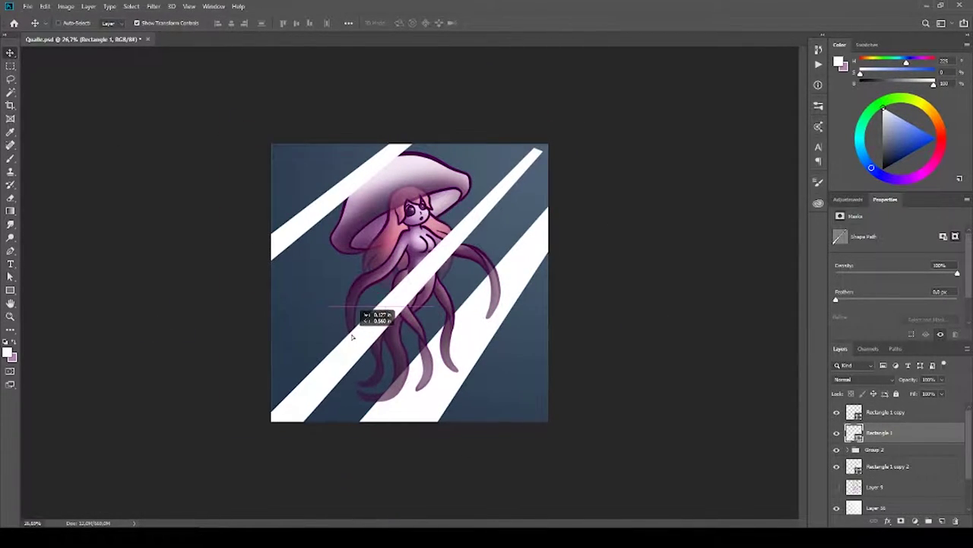
{"action": "left_click_drag", "start_coordinate": [448, 312], "coordinate": [479, 336]}
{"action": "key", "text": "alt+]"}
{"action": "key", "text": "alt+]"}
{"action": "key", "text": "a"}
{"action": "key", "text": "alt+["}
{"action": "key", "text": "alt+["}
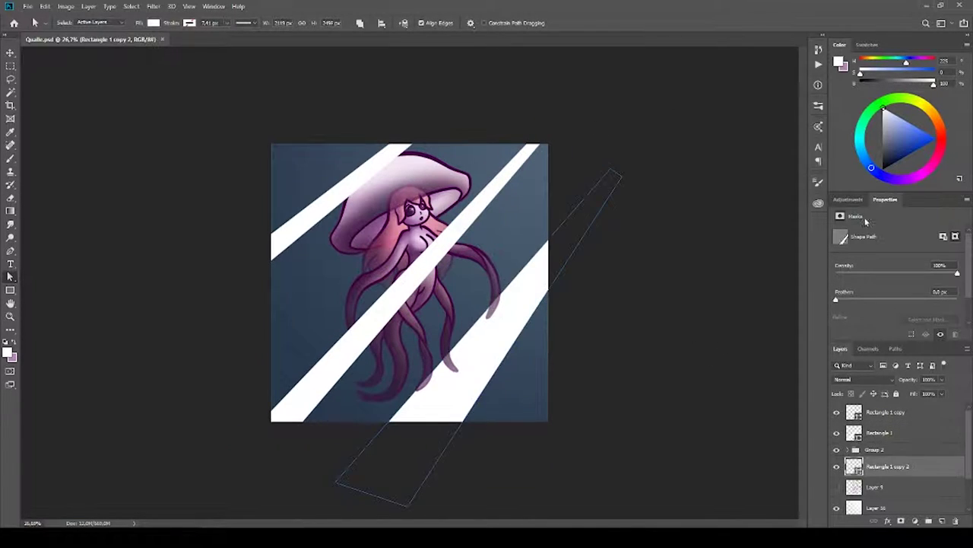
- Give the lower-right beam a white-to-transparent linear gradient fill and set its layer to Soft Light
{"action": "left_click", "coordinate": [153, 23]}
{"action": "left_click", "coordinate": [149, 42]}
{"action": "left_click", "coordinate": [152, 135]}
{"action": "key", "text": "Escape"}
{"action": "left_click_drag", "start_coordinate": [202, 123], "coordinate": [131, 126]}
{"action": "double_click", "coordinate": [102, 147]}
{"action": "left_click", "coordinate": [730, 341]}
{"action": "key", "text": "Return"}
{"action": "left_click", "coordinate": [856, 378]}
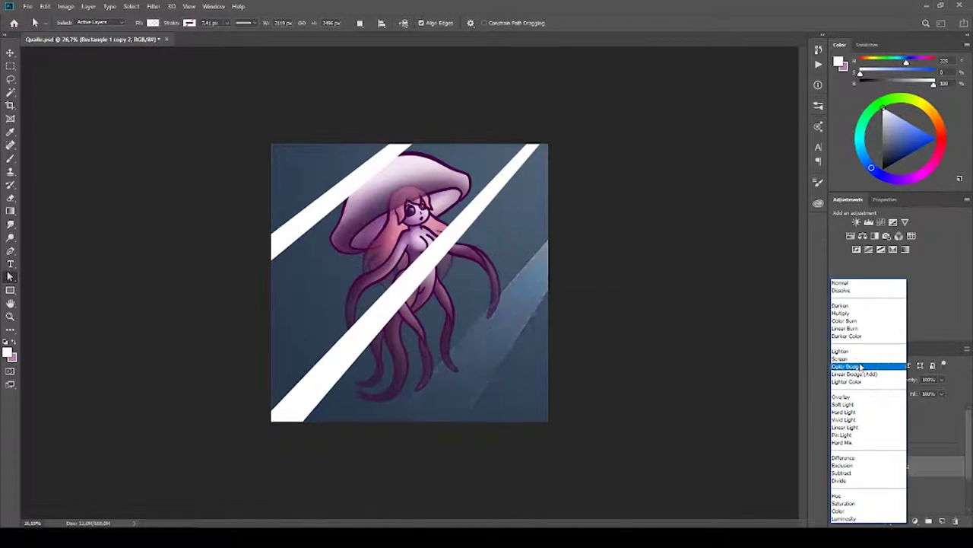
{"action": "left_click", "coordinate": [864, 406]}
{"action": "left_click", "coordinate": [153, 23]}
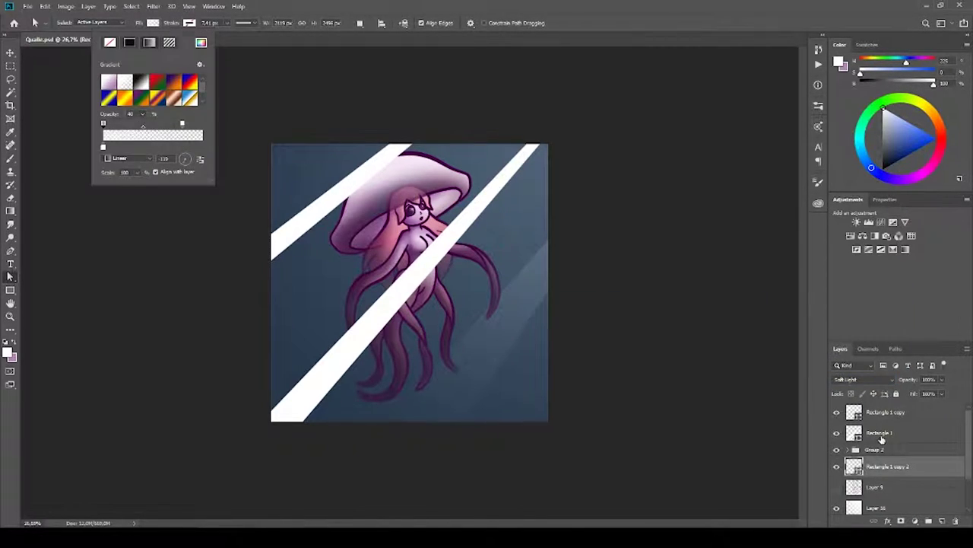
- Set the central beam to Soft Light and give it a white-to-transparent gradient fill with adjusted opacity stops
{"action": "left_click", "coordinate": [882, 432]}
{"action": "left_click", "coordinate": [856, 379]}
{"action": "left_click", "coordinate": [864, 405]}
{"action": "left_click", "coordinate": [153, 22]}
{"action": "left_click", "coordinate": [152, 135]}
{"action": "left_click", "coordinate": [814, 153]}
{"action": "left_click", "coordinate": [856, 379]}
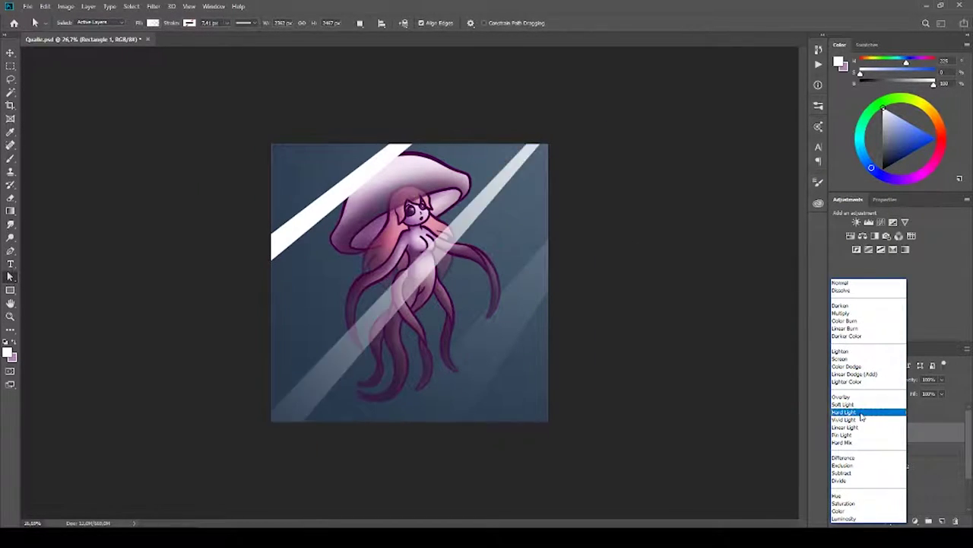
{"action": "left_click", "coordinate": [844, 404]}
{"action": "left_click", "coordinate": [153, 22]}
{"action": "left_click", "coordinate": [200, 124]}
{"action": "left_click_drag", "start_coordinate": [200, 126], "coordinate": [178, 134]}
- Set the upper-left beam to Soft Light with a white-to-transparent gradient fill and move it behind the figure group
{"action": "left_click", "coordinate": [882, 411]}
{"action": "left_click", "coordinate": [863, 379]}
{"action": "left_click", "coordinate": [844, 404]}
{"action": "left_click", "coordinate": [153, 23]}
{"action": "left_click", "coordinate": [149, 41]}
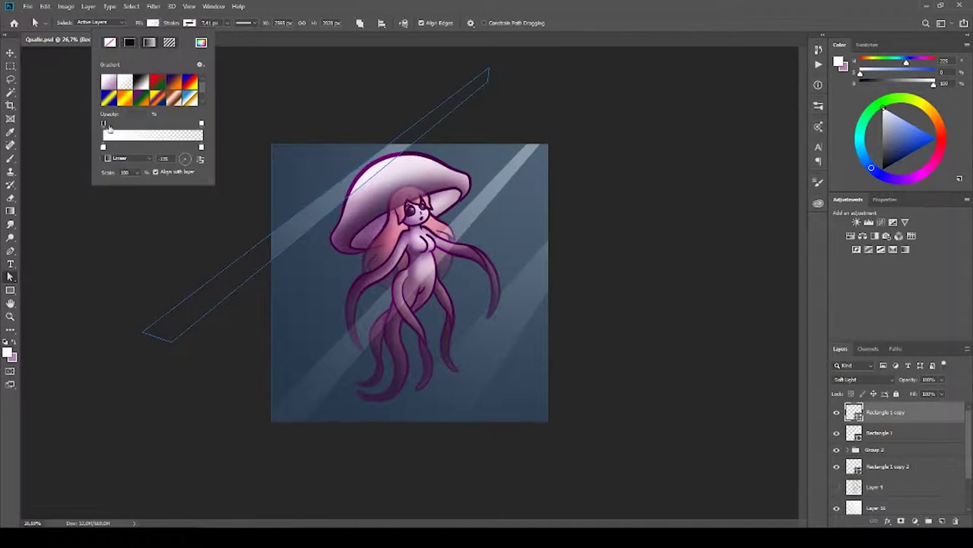
{"action": "left_click", "coordinate": [637, 196]}
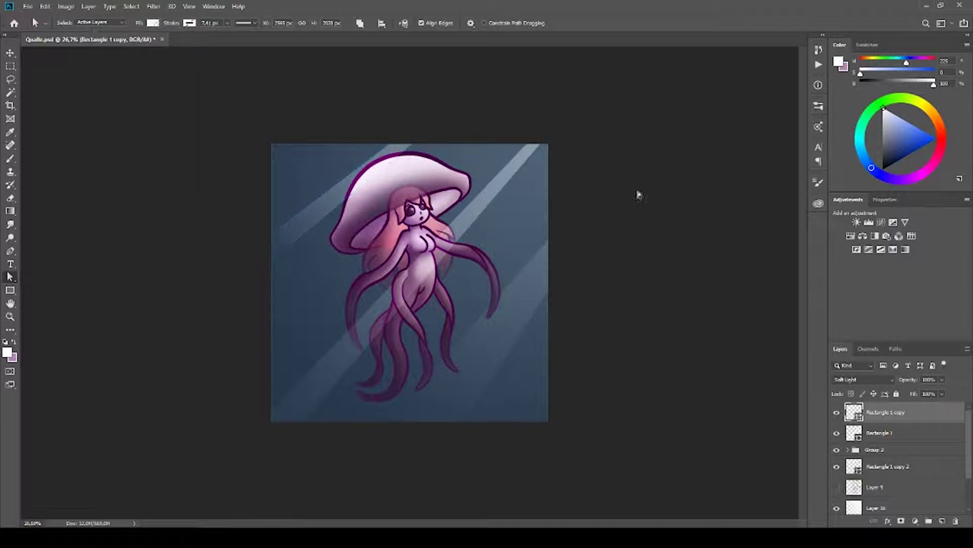
{"action": "key", "text": "ctrl+bracketleft"}
{"action": "key", "text": "ctrl+bracketleft"}
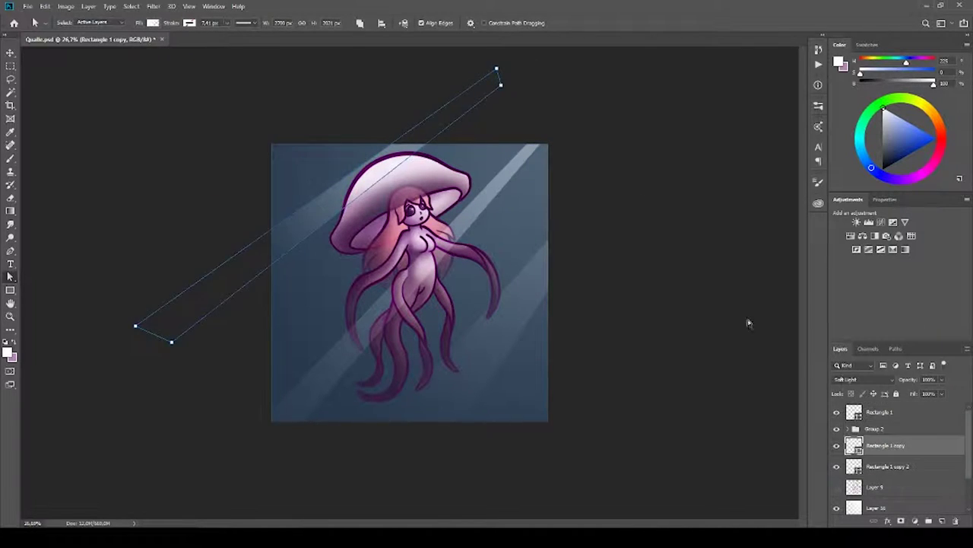
- Draw an ellipse about 700 px wide and 1125 px high over the figure, with no fill and a thick dark grey stroke
{"action": "left_click", "coordinate": [864, 508]}
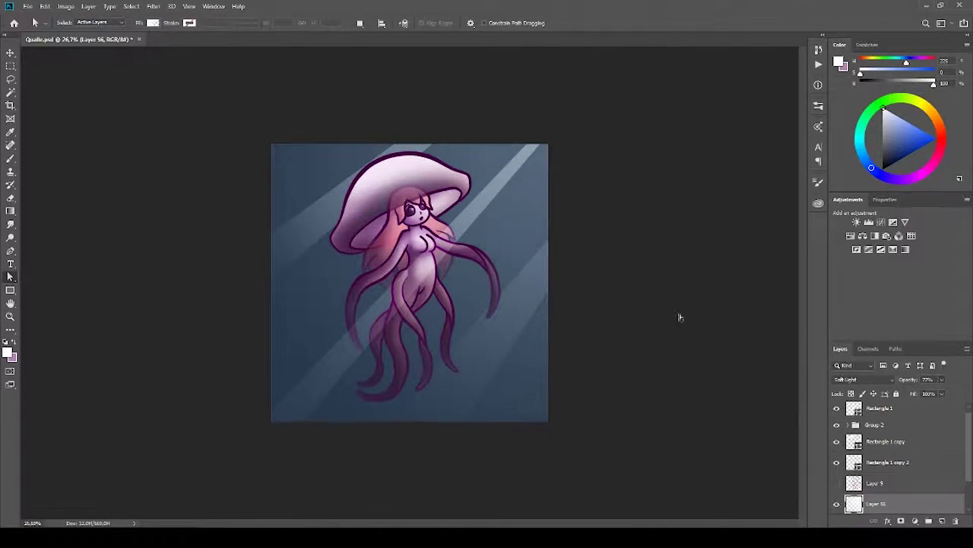
{"action": "left_click", "coordinate": [10, 290]}
{"action": "left_click_drag", "start_coordinate": [382, 234], "coordinate": [476, 387]}
{"action": "left_click", "coordinate": [114, 23]}
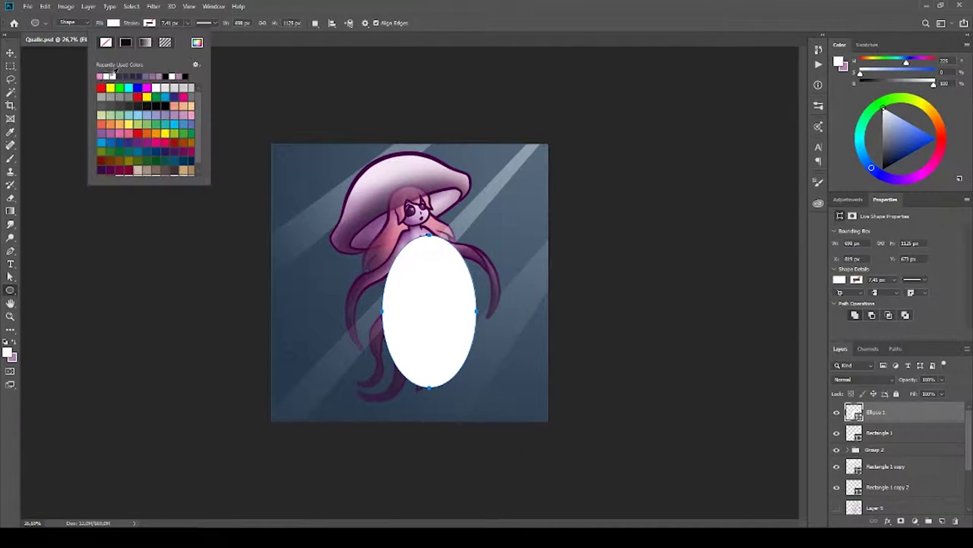
{"action": "left_click", "coordinate": [98, 39]}
{"action": "left_click_drag", "start_coordinate": [202, 35], "coordinate": [183, 36]}
- Enlarge the ellipse outline so that it frames the jellyfish girl
{"action": "key", "text": "ctrl+t"}
{"action": "mouse_move", "coordinate": [476, 311]}
{"action": "left_mouse_down"}
{"action": "mouse_move", "coordinate": [498, 273]}
{"action": "mouse_move", "coordinate": [516, 270]}
{"action": "left_mouse_up"}
{"action": "key", "text": "Return"}
- Scale the figure group down to about 93% and position it inside the oval frame
{"action": "key", "text": "ctrl+t"}
{"action": "left_click_drag", "start_coordinate": [305, 145], "coordinate": [218, 132]}
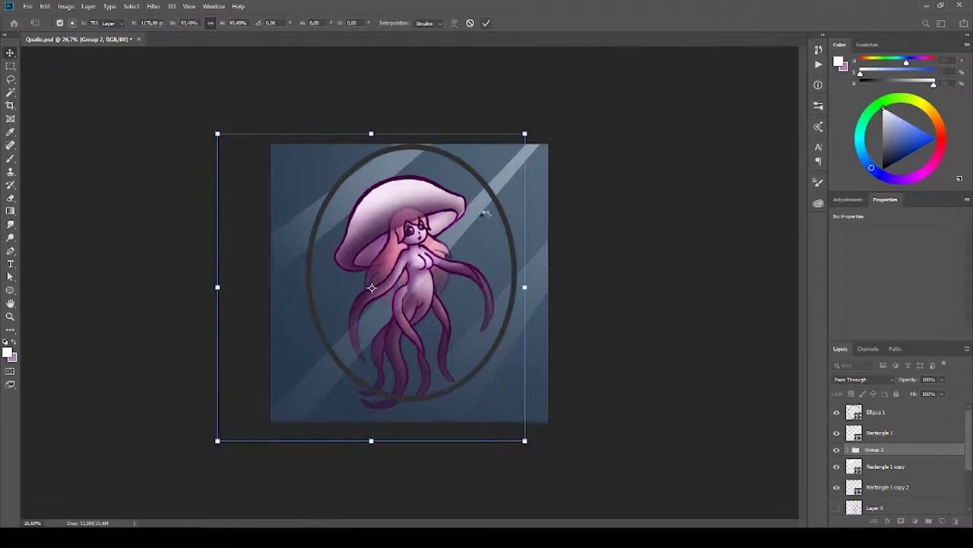
{"action": "left_click", "coordinate": [470, 22]}
- Transform the oval frame so that it leans diagonally around the figure
{"action": "key", "text": "ctrl+t"}
{"action": "left_click_drag", "start_coordinate": [524, 272], "coordinate": [493, 273]}
{"action": "left_click_drag", "start_coordinate": [508, 412], "coordinate": [478, 153]}
{"action": "left_click_drag", "start_coordinate": [509, 363], "coordinate": [506, 142]}
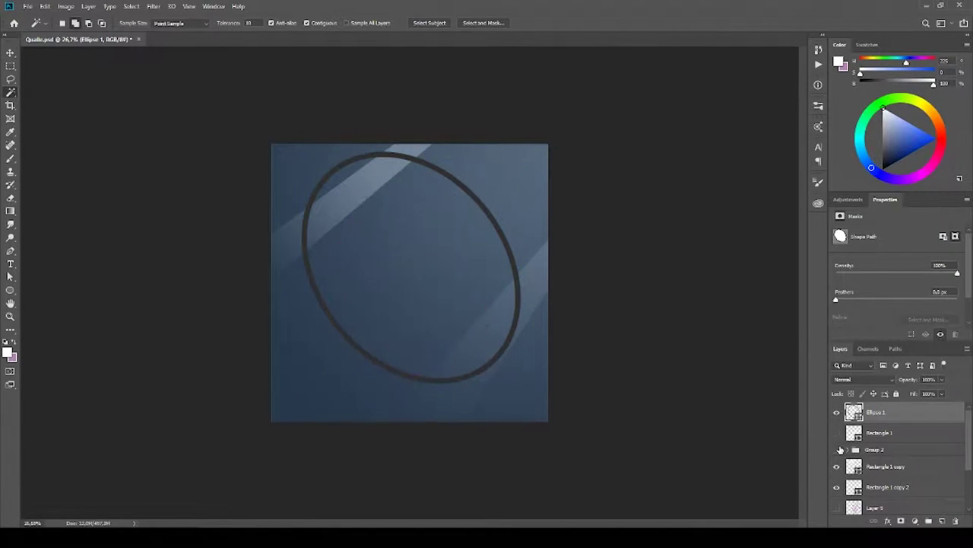
- Select the area outside the oval frame and clear it from the background layers
{"action": "left_click", "coordinate": [494, 201]}
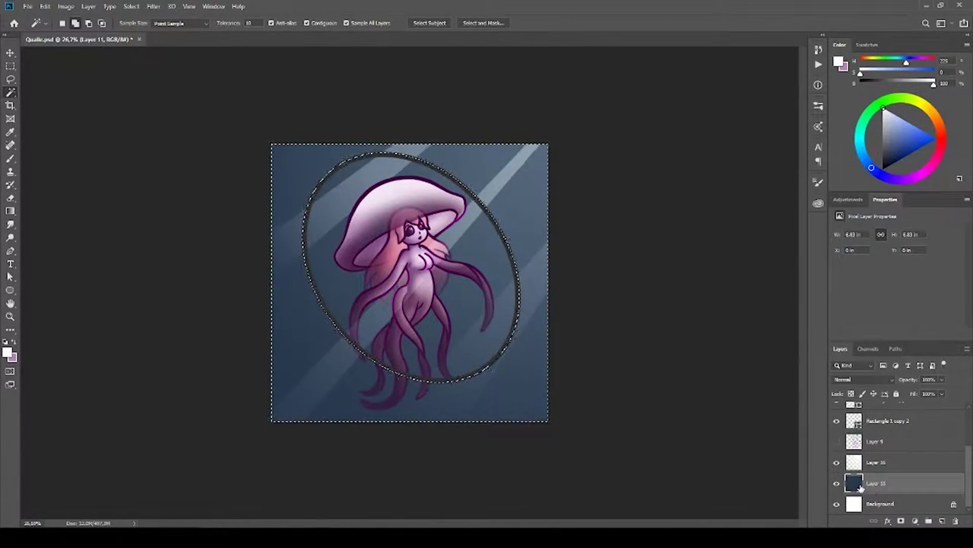
{"action": "left_click", "coordinate": [883, 463]}
{"action": "left_click_drag", "start_coordinate": [880, 498], "coordinate": [867, 487]}
{"action": "key", "text": "ctrl+0"}
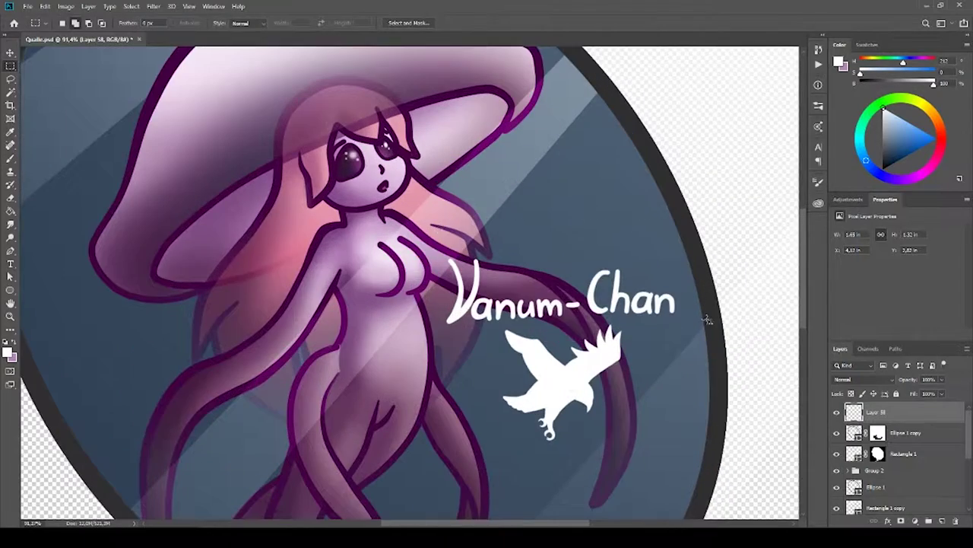
- Lasso the signature lettering and rotate it to follow the curve beside the figure's outstretched arm
{"action": "key", "text": "l"}
{"action": "left_click_drag", "start_coordinate": [597, 183], "coordinate": [733, 306]}
{"action": "key", "text": "ctrl+t"}
{"action": "left_click_drag", "start_coordinate": [711, 228], "coordinate": [703, 274]}
{"action": "key", "text": "ctrl+plus"}
{"action": "left_click", "coordinate": [486, 23]}
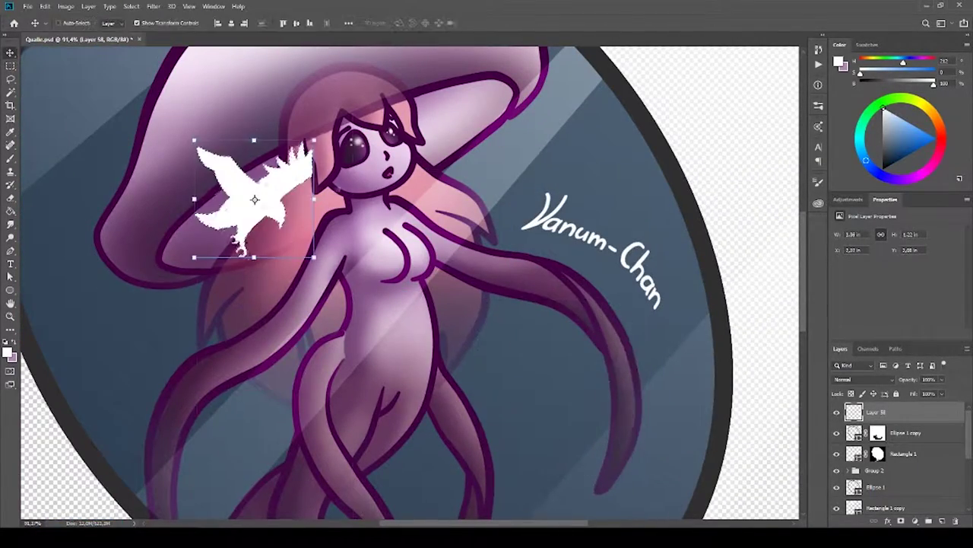
- Place the white eagle emblem above the signature lettering and scale it down to match
{"action": "key", "text": "ctrl+t"}
{"action": "left_click_drag", "start_coordinate": [669, 228], "coordinate": [674, 304]}
{"action": "key", "text": "Return"}
{"action": "left_click_drag", "start_coordinate": [281, 206], "coordinate": [585, 164]}
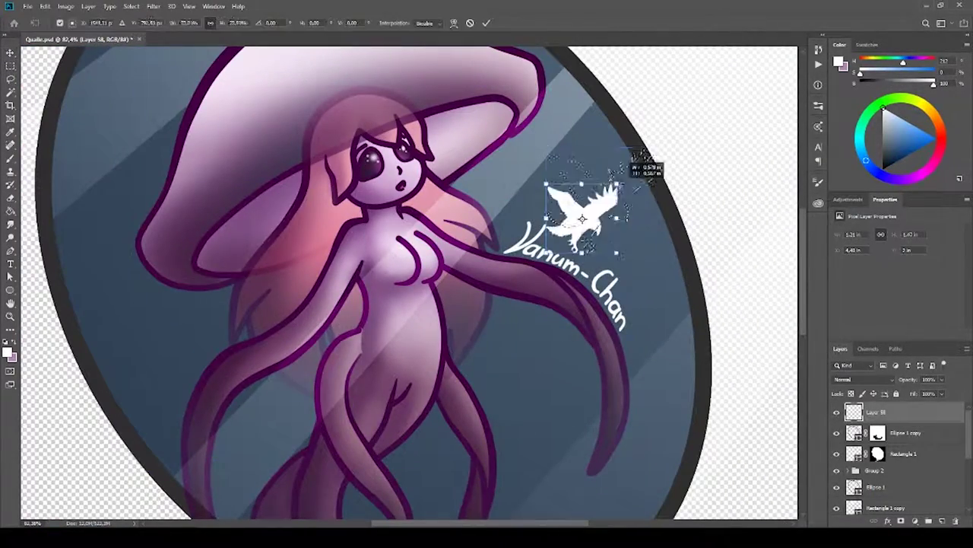
{"action": "key", "text": "ctrl+minus"}
{"action": "key", "text": "ctrl+t"}
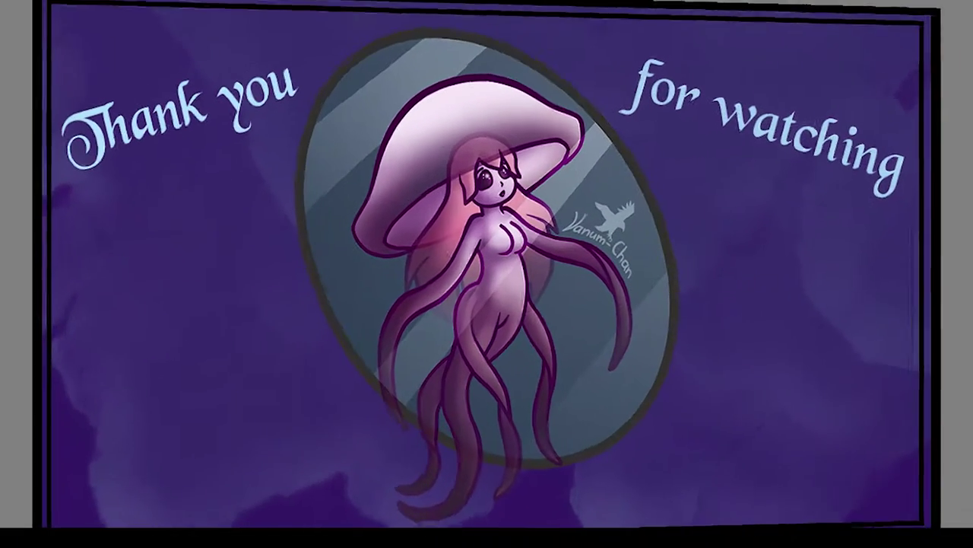